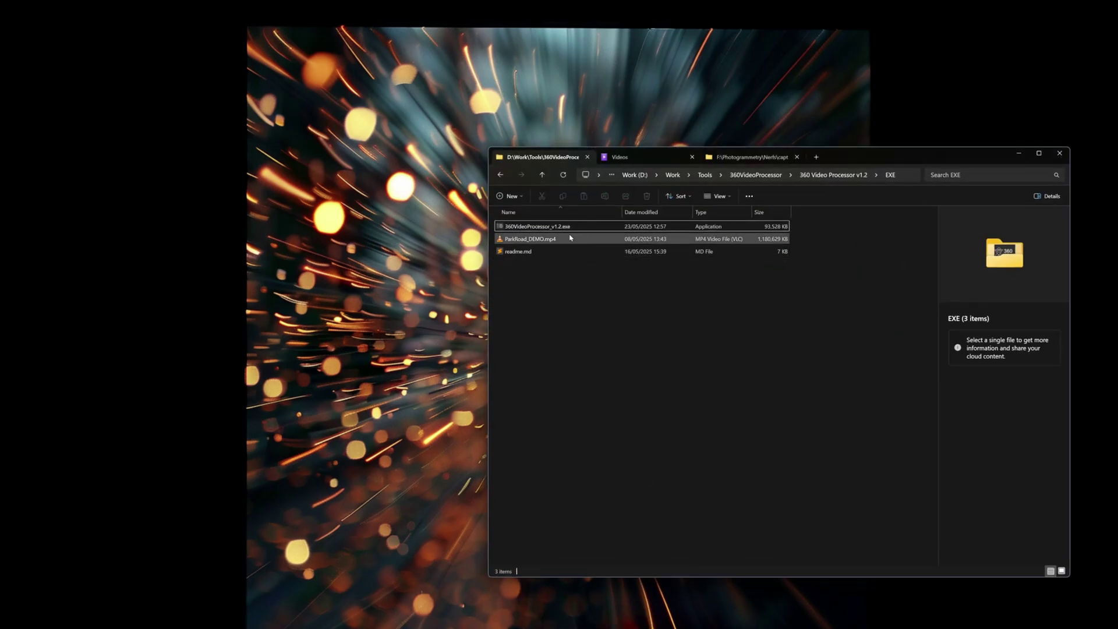
- Launch 360VideoProcessor_v1.2.exe instead of the ParkRoad_DEMO video
left_click(546, 238)
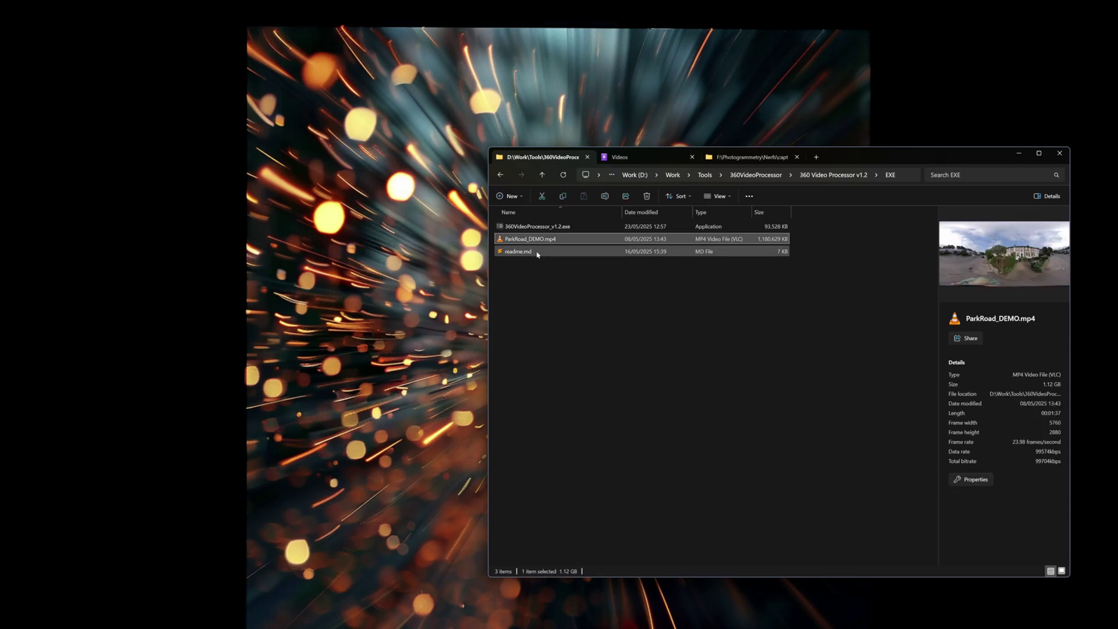
left_click(570, 327)
left_click(574, 227)
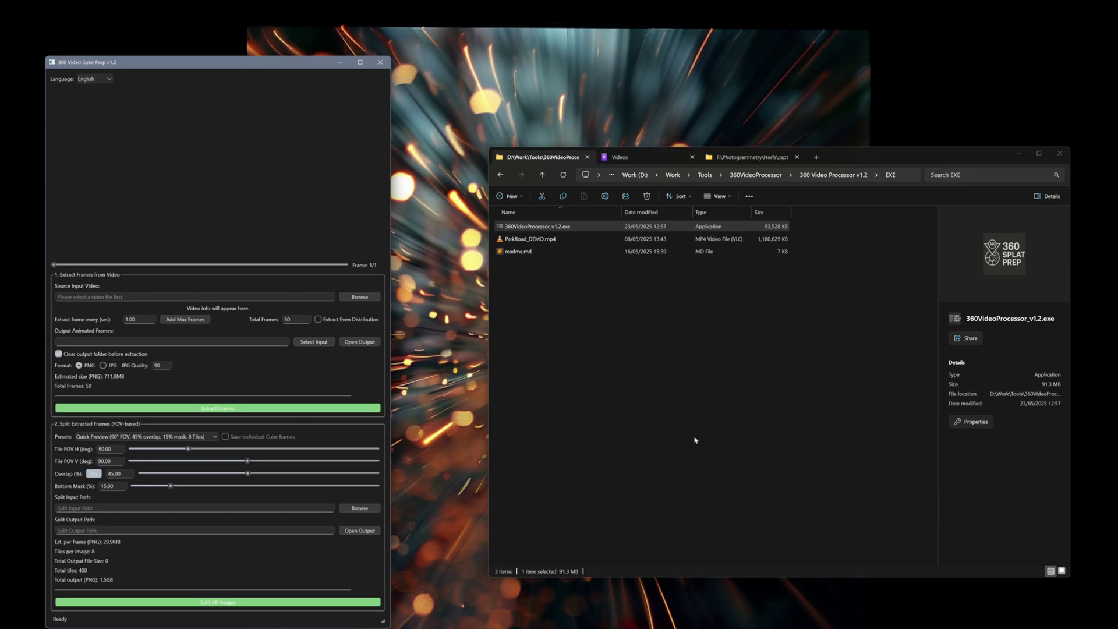
- Switch the interface language to Chinese, then back to English
left_click(90, 75)
left_click(96, 94)
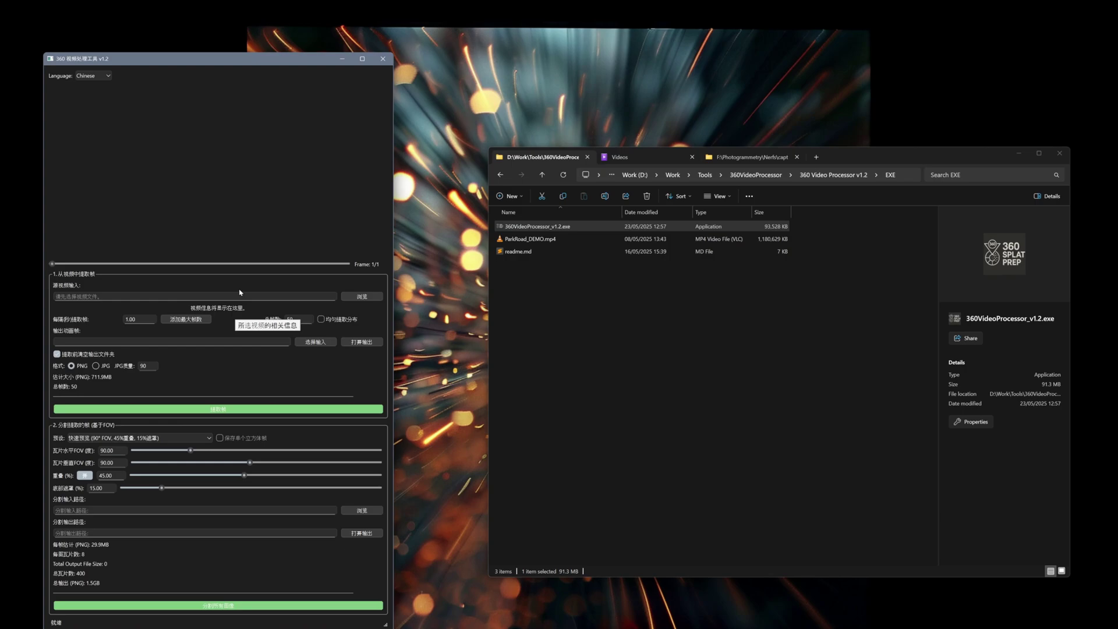
left_click(96, 78)
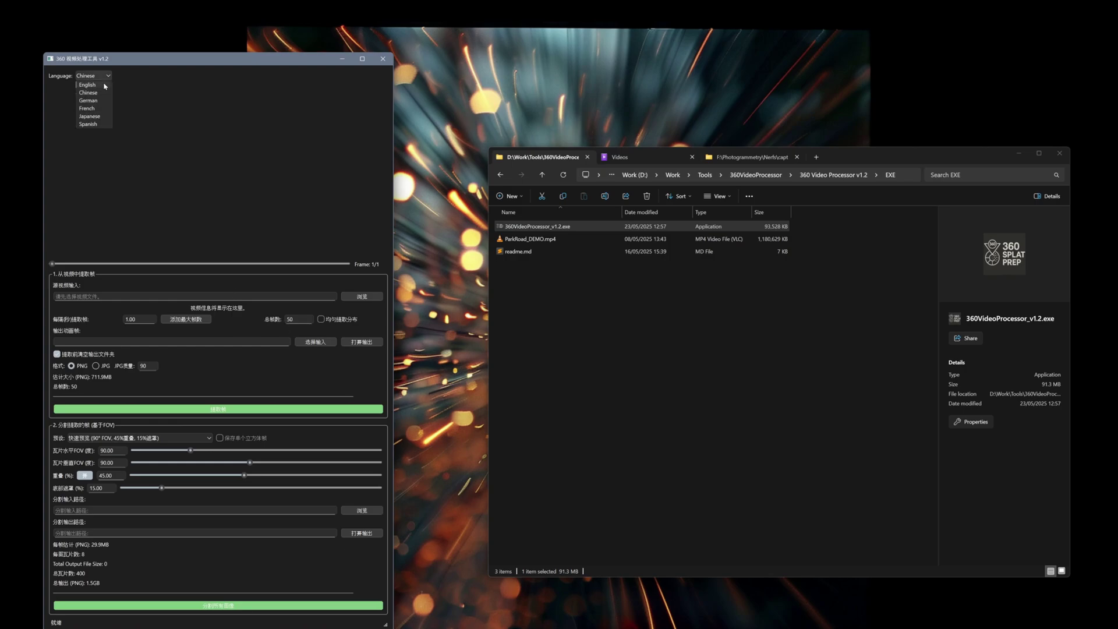
left_click(97, 85)
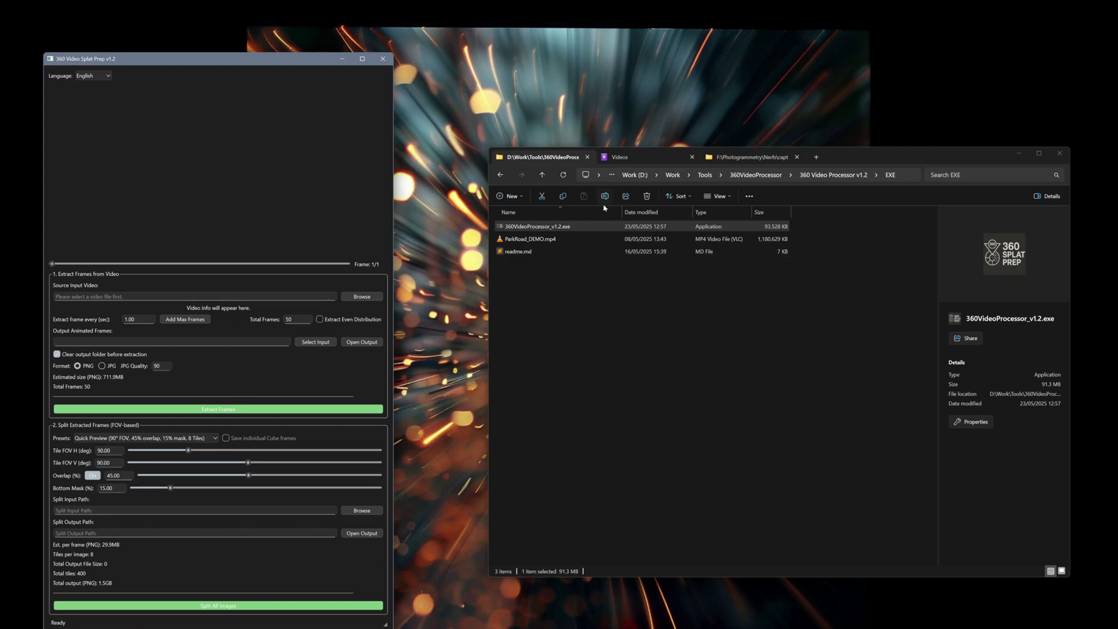
left_click(570, 239)
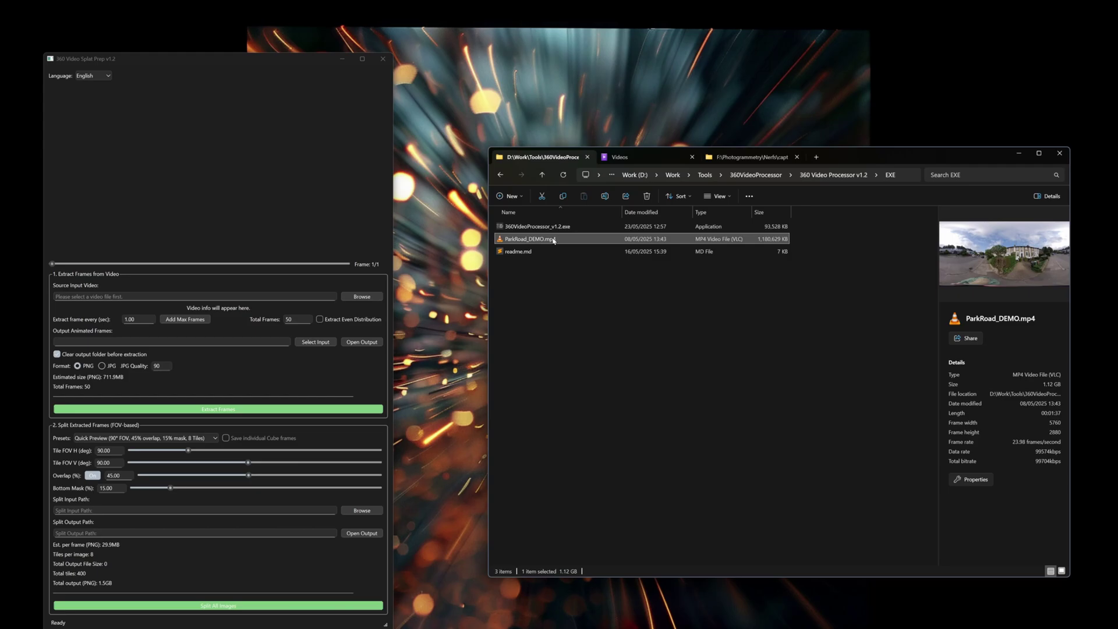
right_click(553, 240)
mouse_move(641, 286)
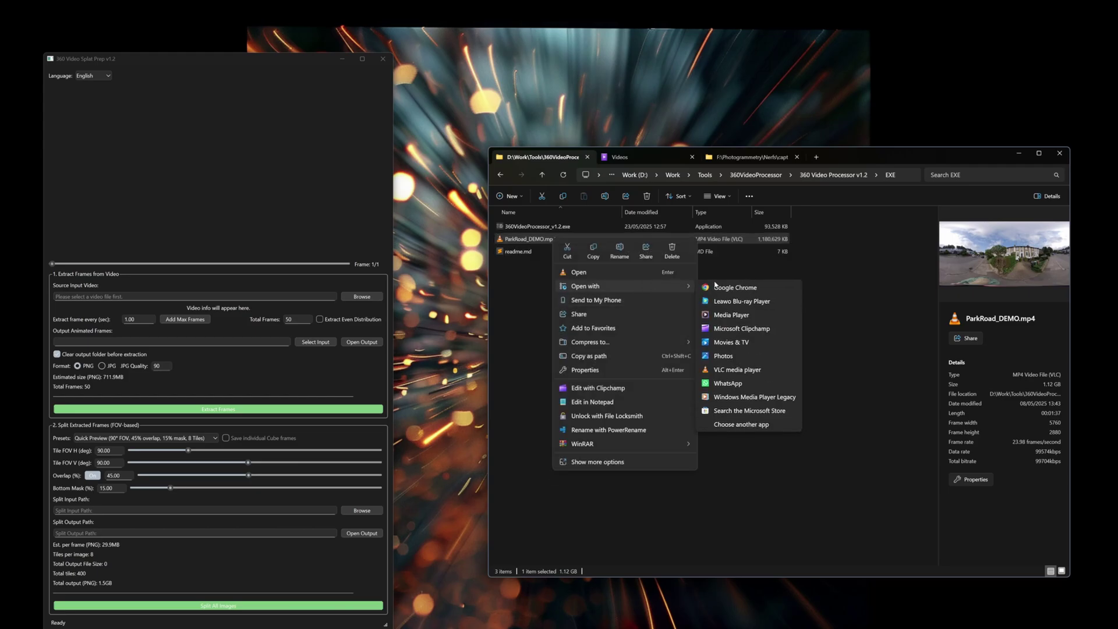
left_click(761, 317)
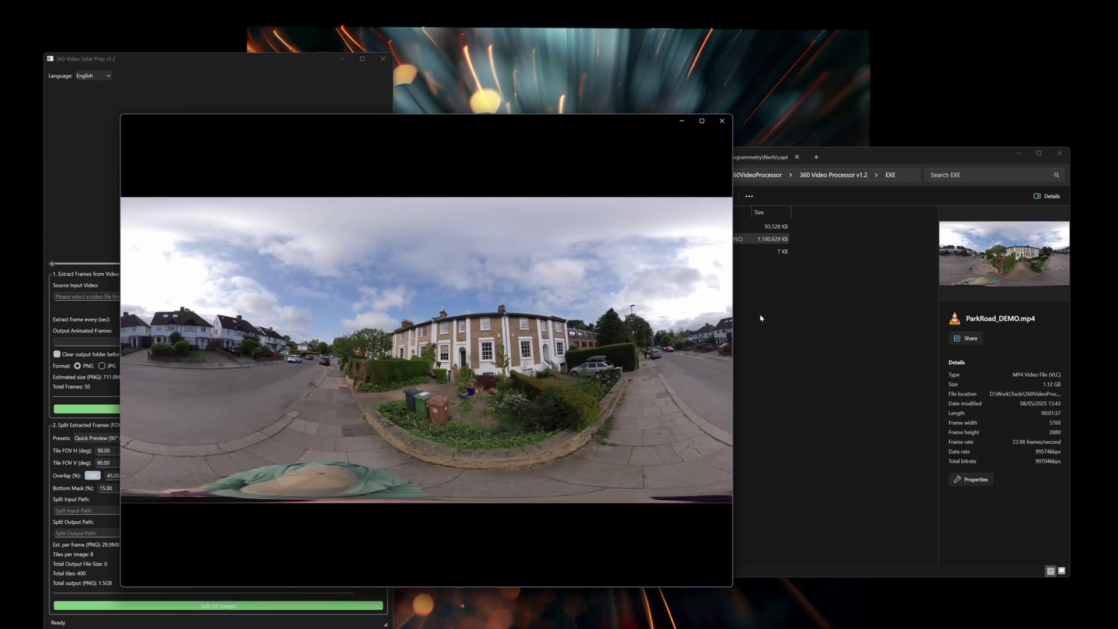
left_click(721, 120)
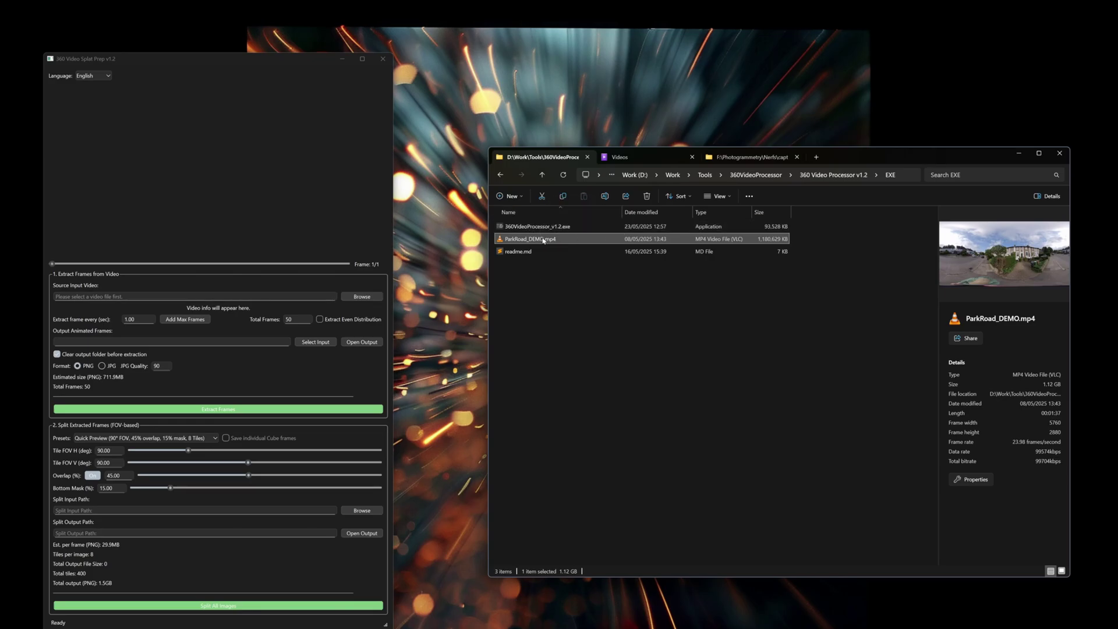
- Load ParkRoad_DEMO.mp4, set Total Frames to 5 and extract the frames
left_click_drag(554, 240, 213, 177)
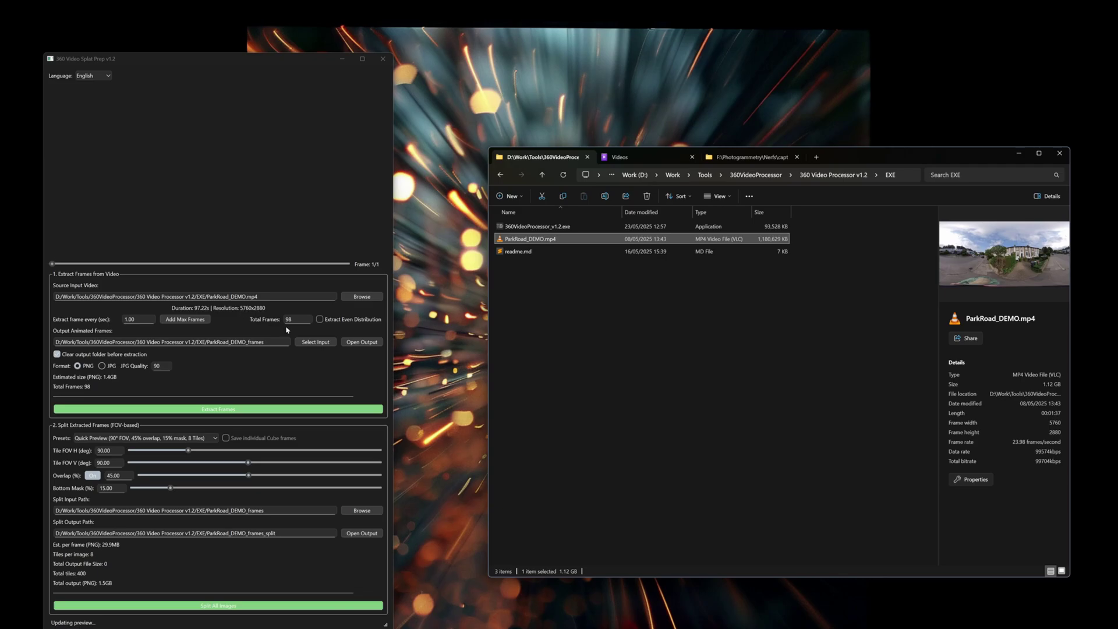
left_click(196, 312)
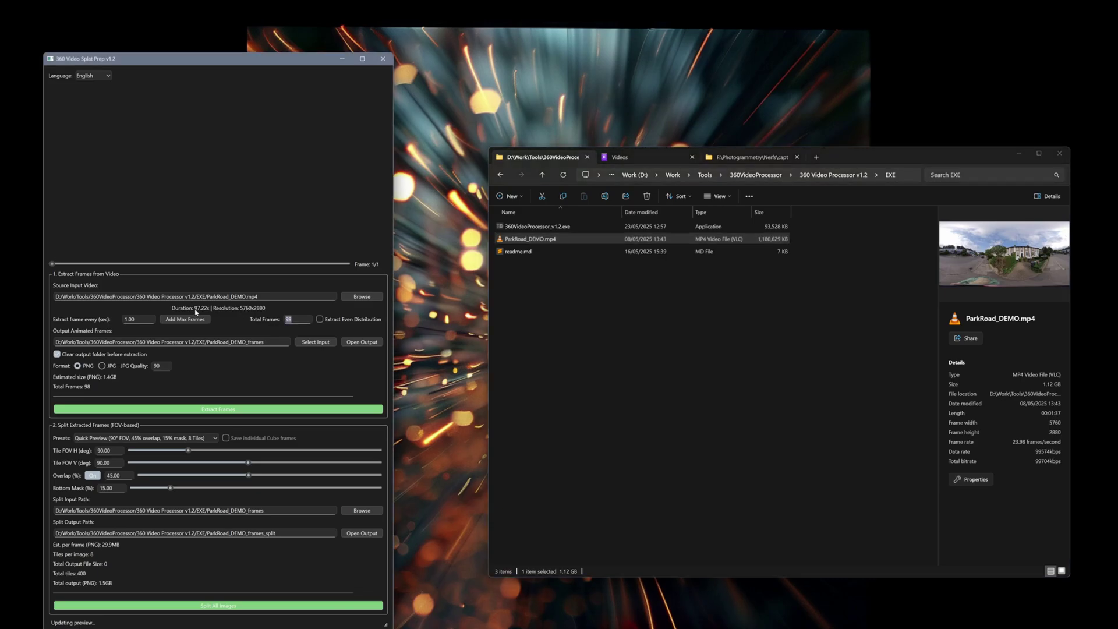
type("5")
left_click(243, 409)
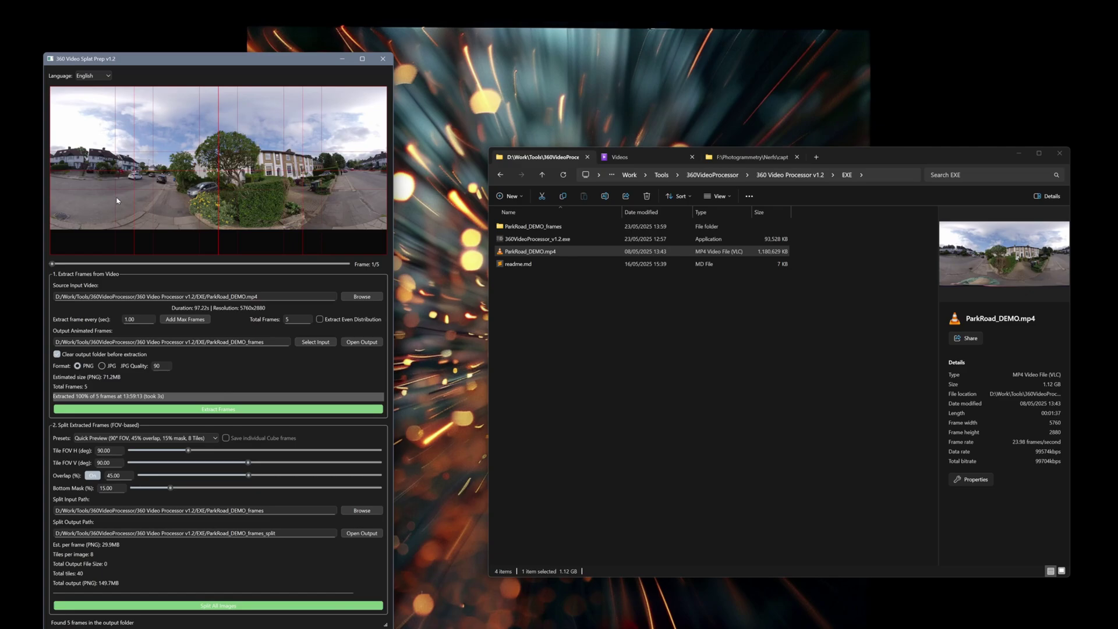
- Open the ParkRoad_DEMO_frames folder and view the first extracted frame in Photos
double_click(556, 226)
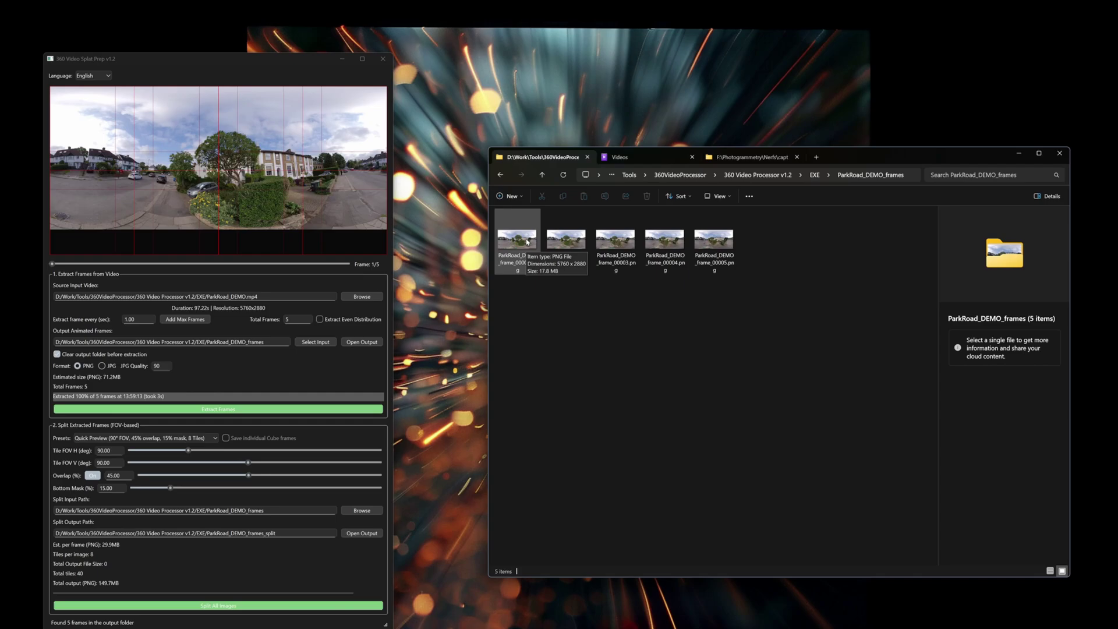
left_click(526, 245)
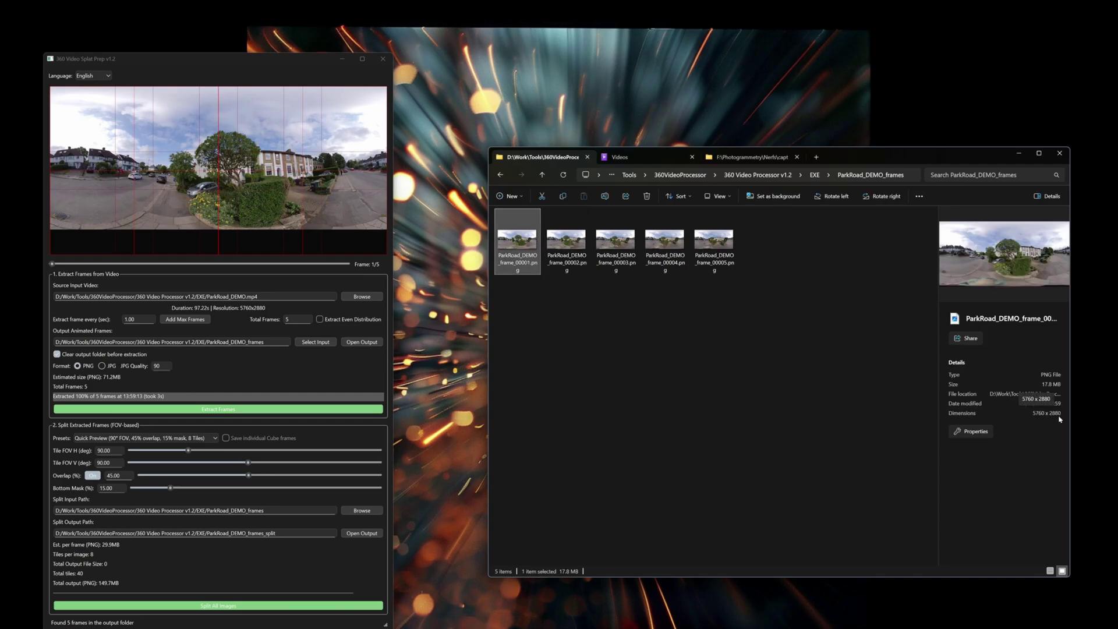
double_click(512, 247)
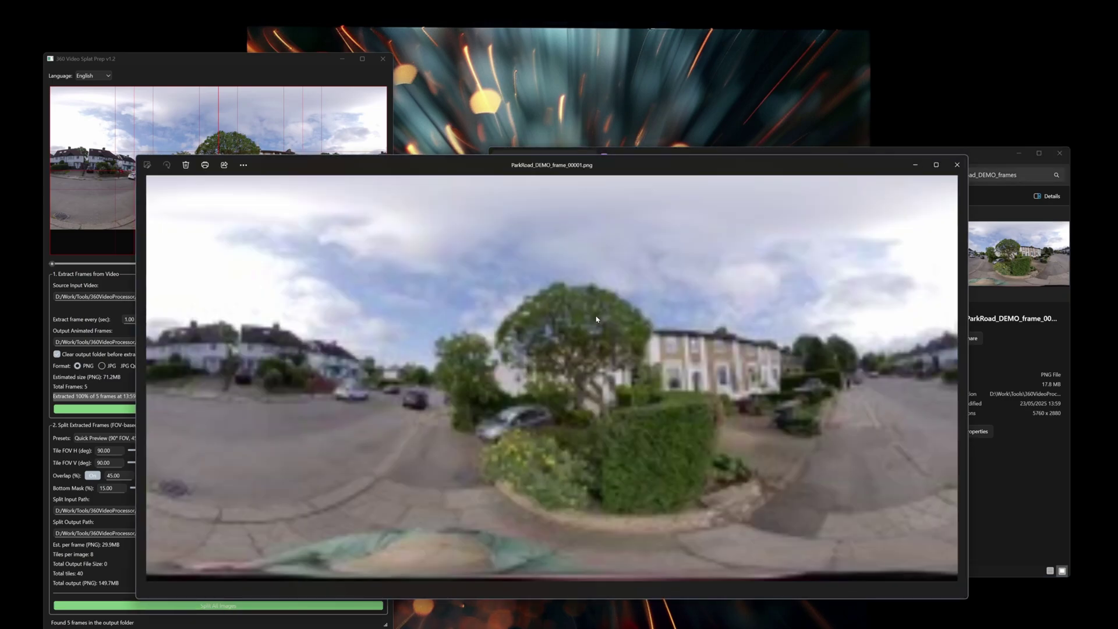
- Step back and forth through the five frames, ending on frame 00005
key("Right")
key("Right")
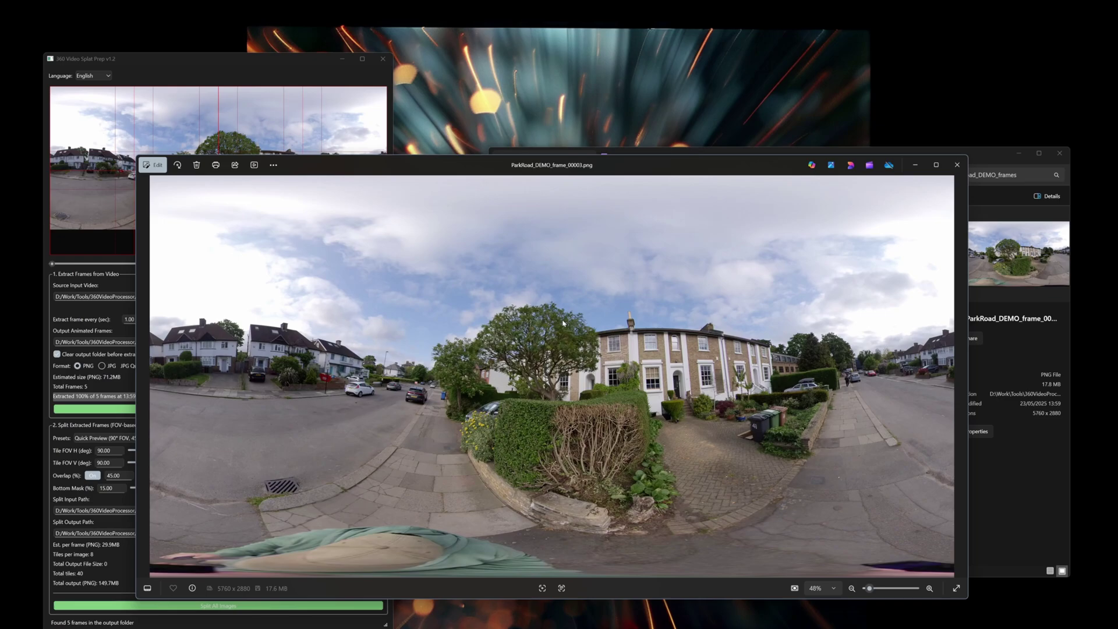
key("Right")
key("Right")
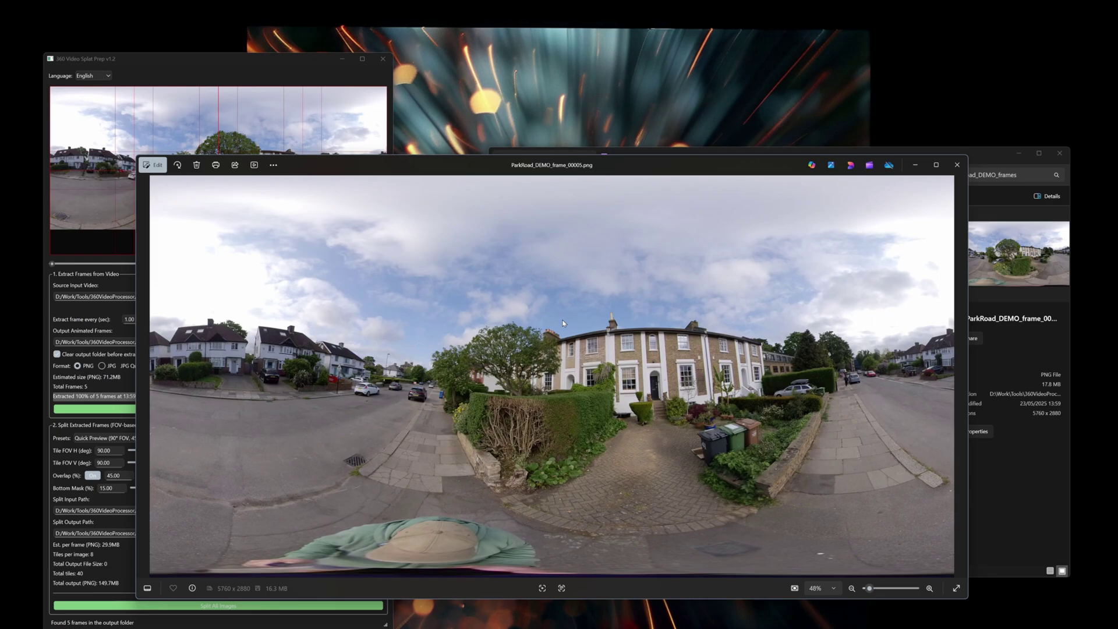
key("Left")
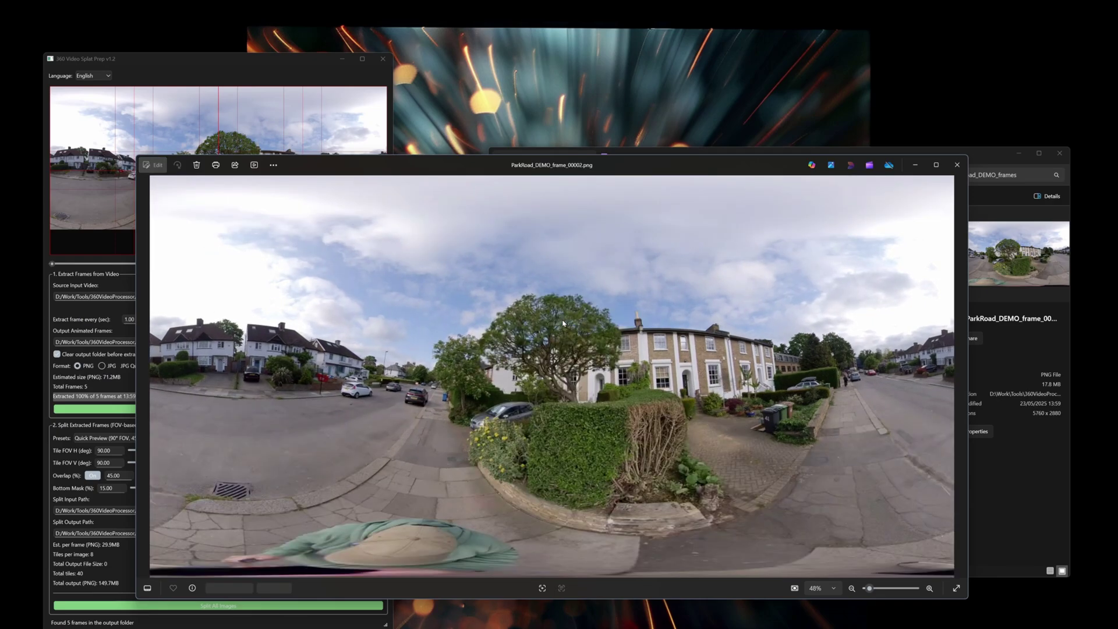
key("Left")
key("Left")
key("Left")
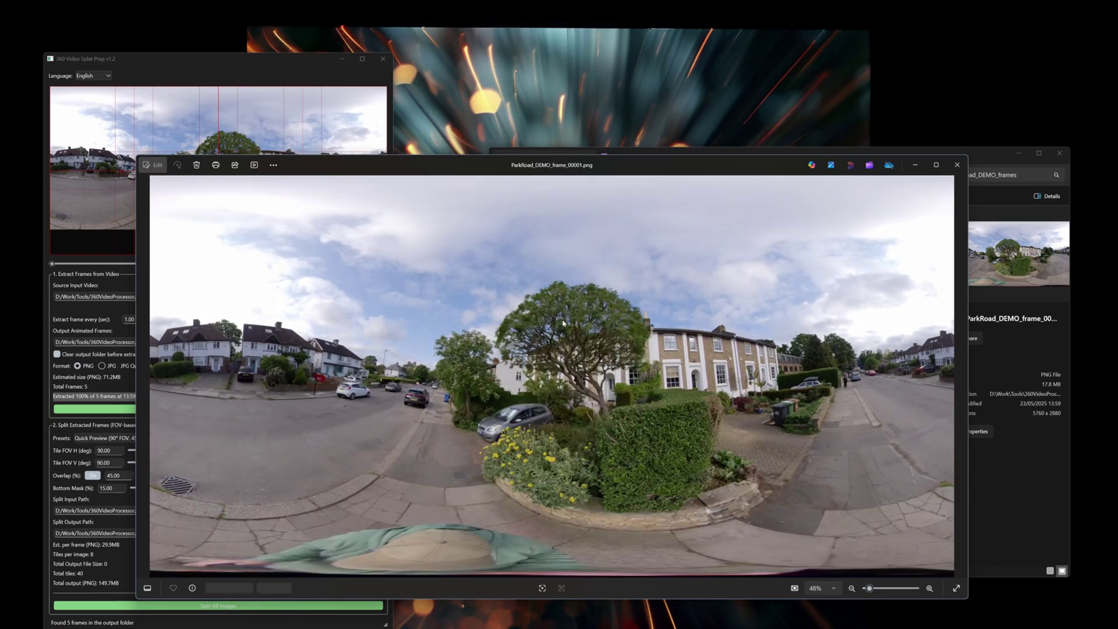
key("Right")
key("Right")
key("Right")
key("Right")
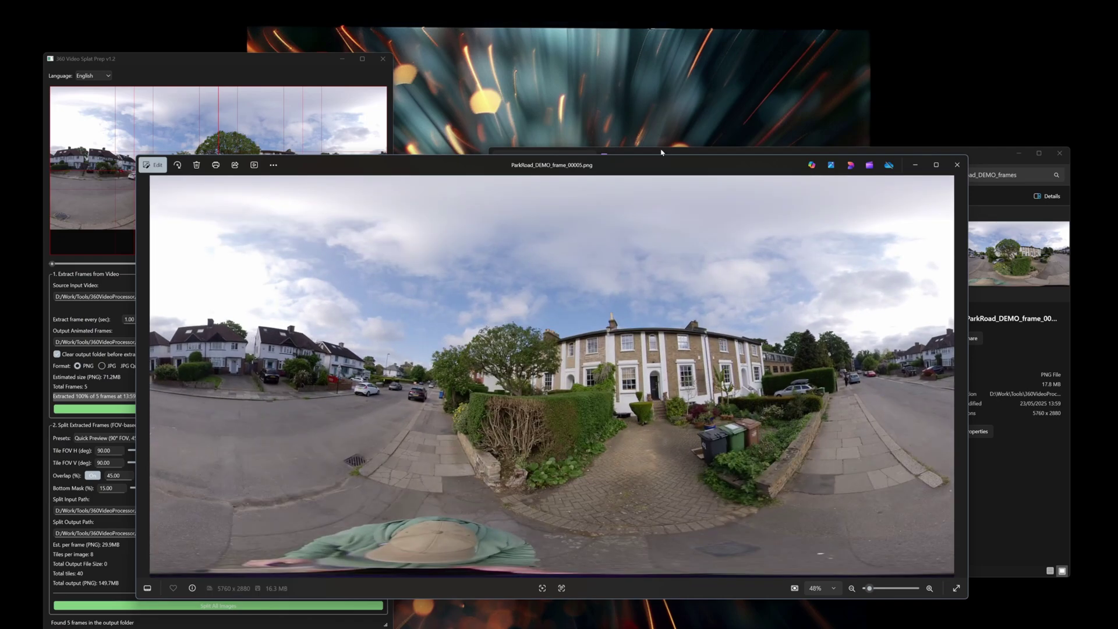
- Set the extraction interval to every 5 seconds and start extracting frames
left_click(151, 71)
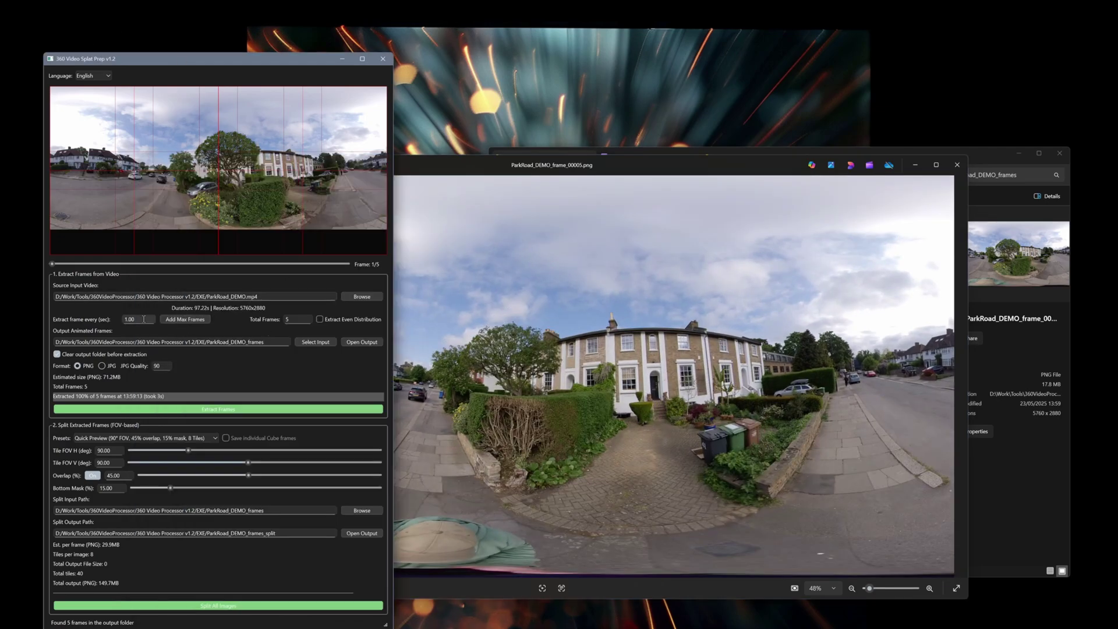
type("5")
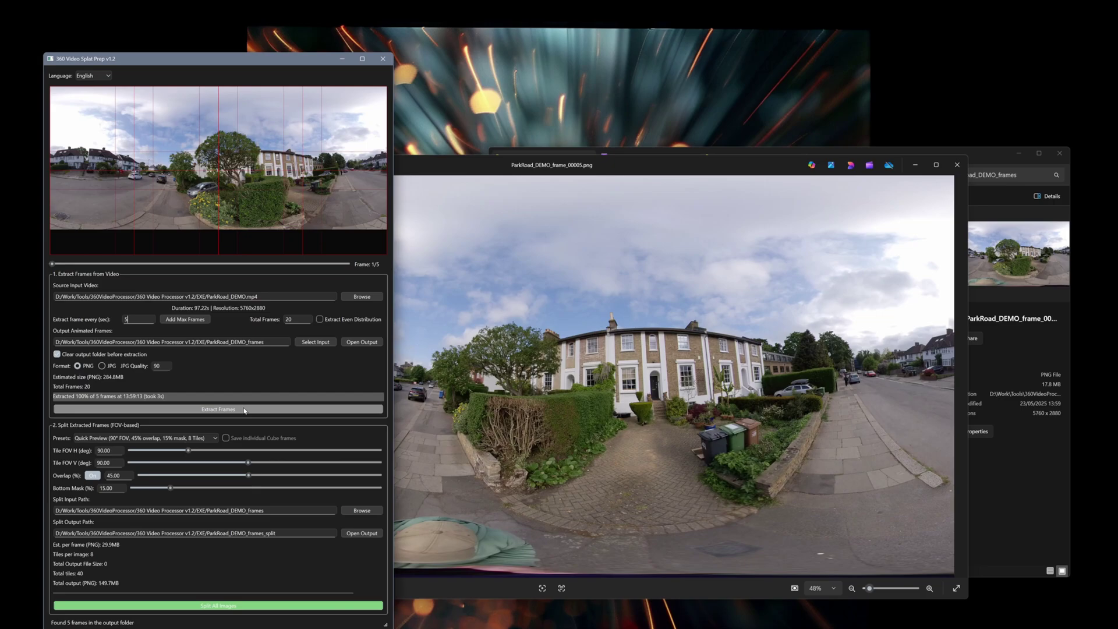
left_click(218, 409)
- Preview the newly extracted frames in Photos, then abort the extraction
left_click(957, 165)
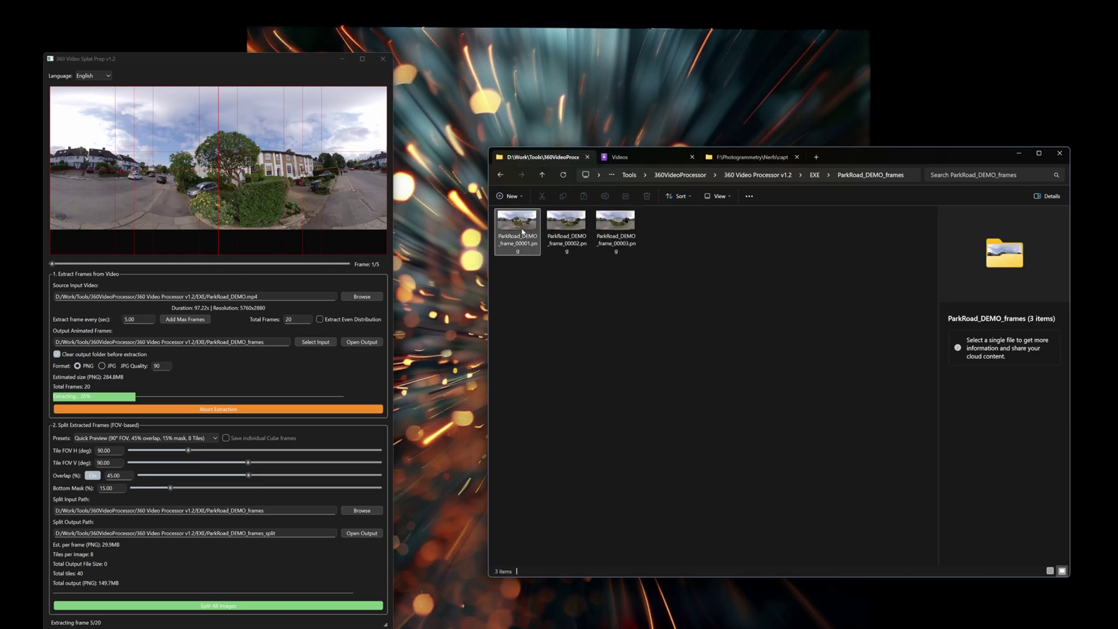
double_click(522, 232)
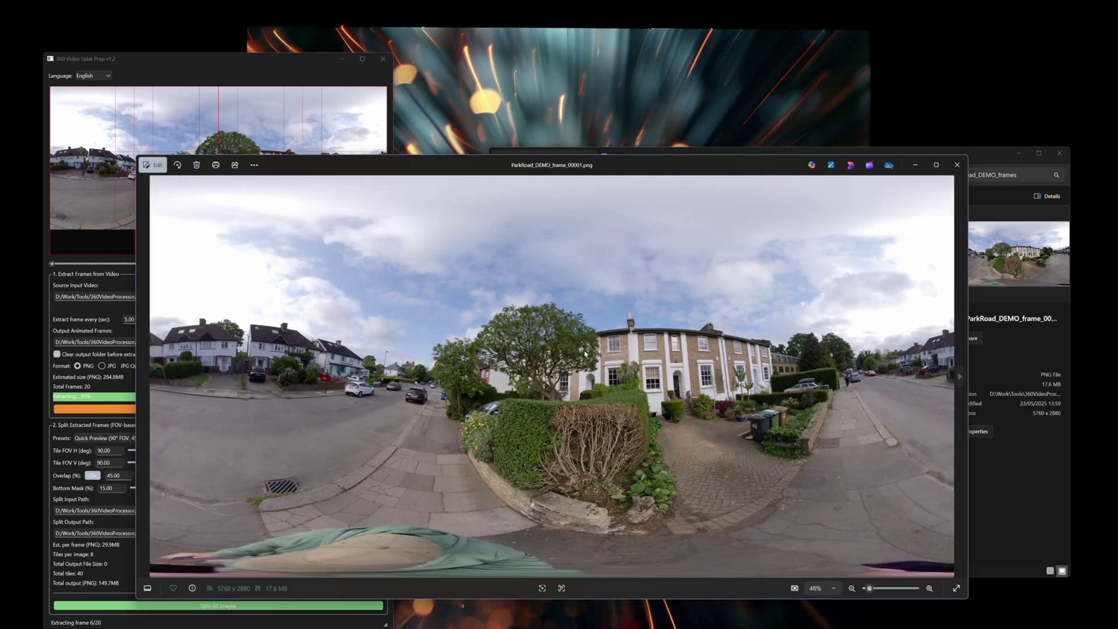
key("Right")
key("Left")
key("Right")
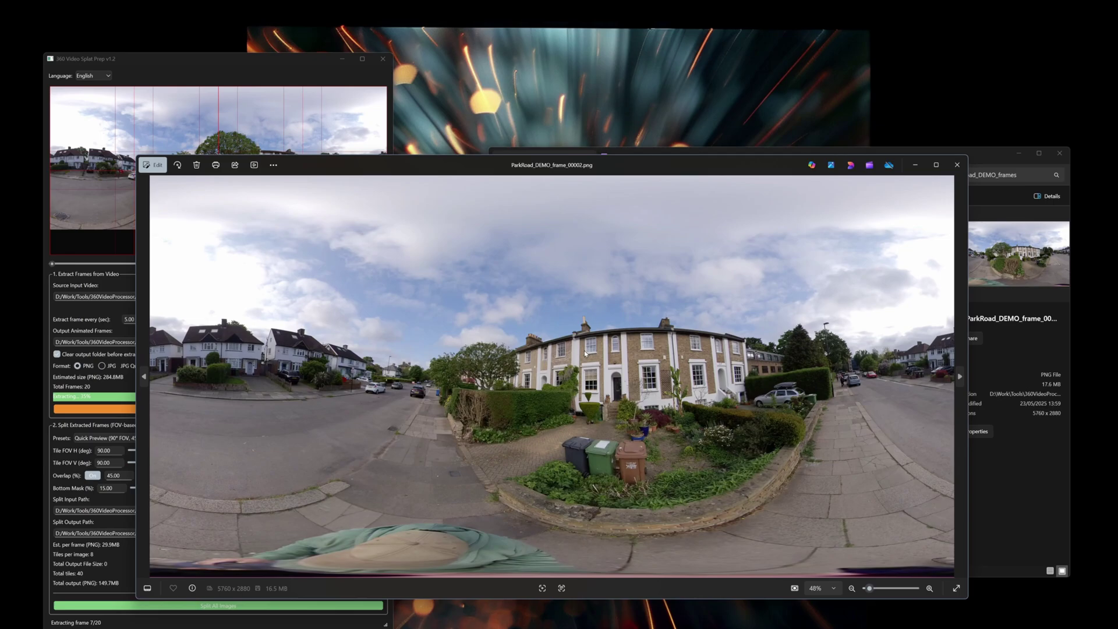
left_click(956, 164)
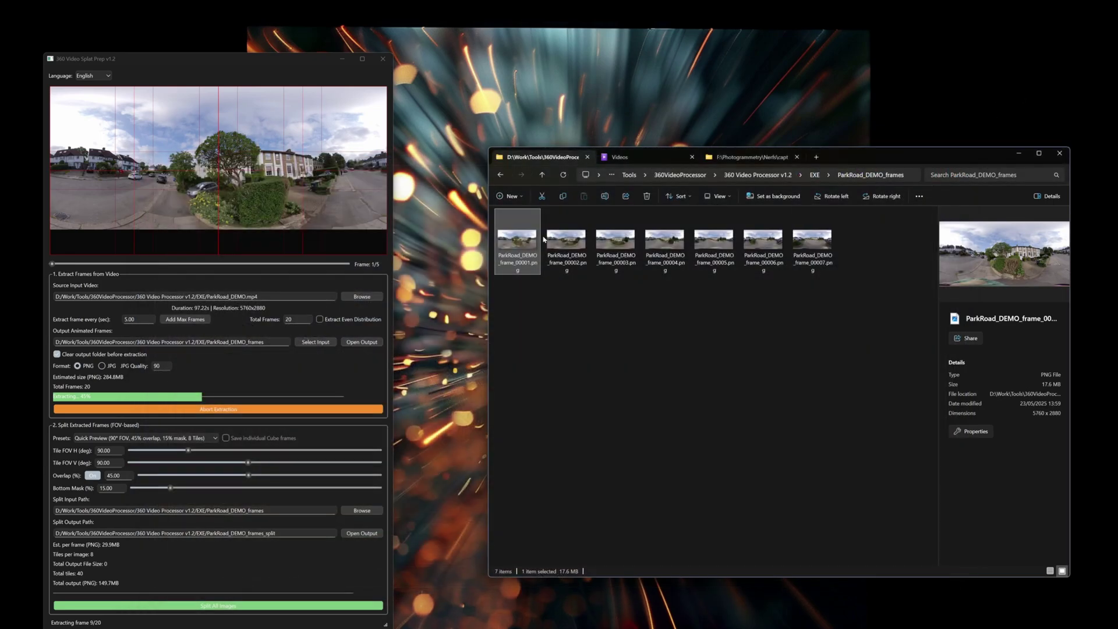
left_click(238, 408)
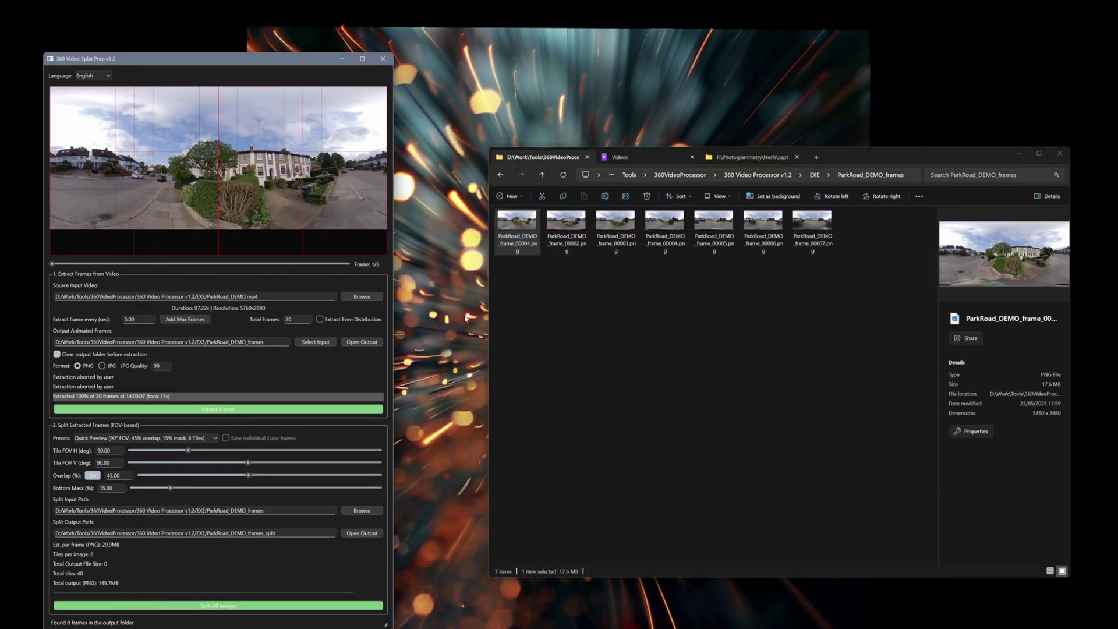
- Set the frame interval to 1 and Total Frames to 10
double_click(147, 320)
type("1")
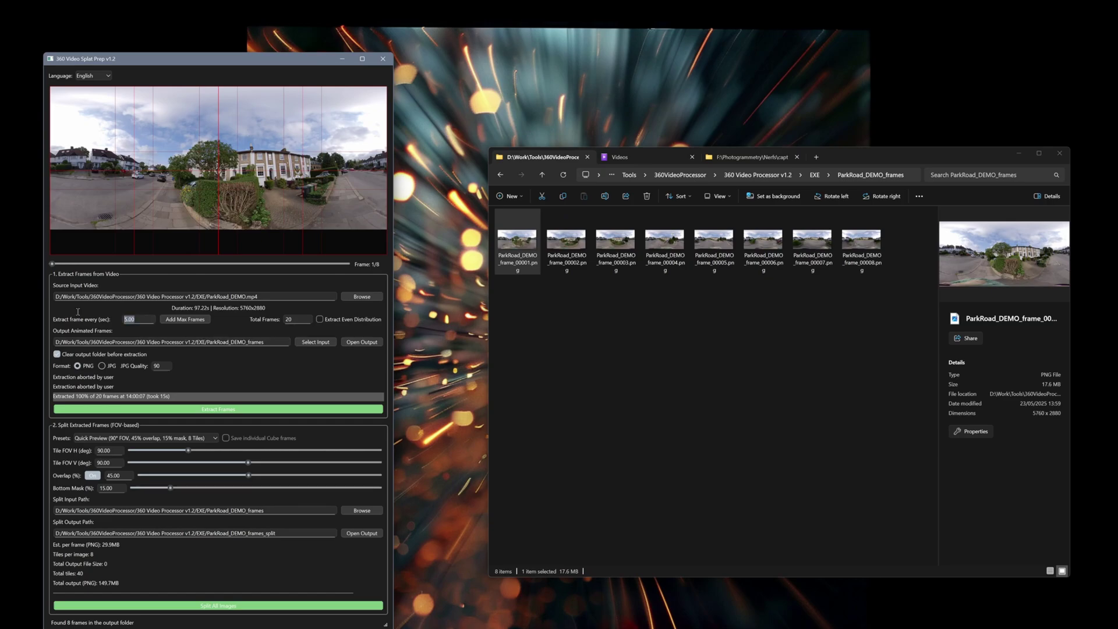
double_click(294, 319)
type("15")
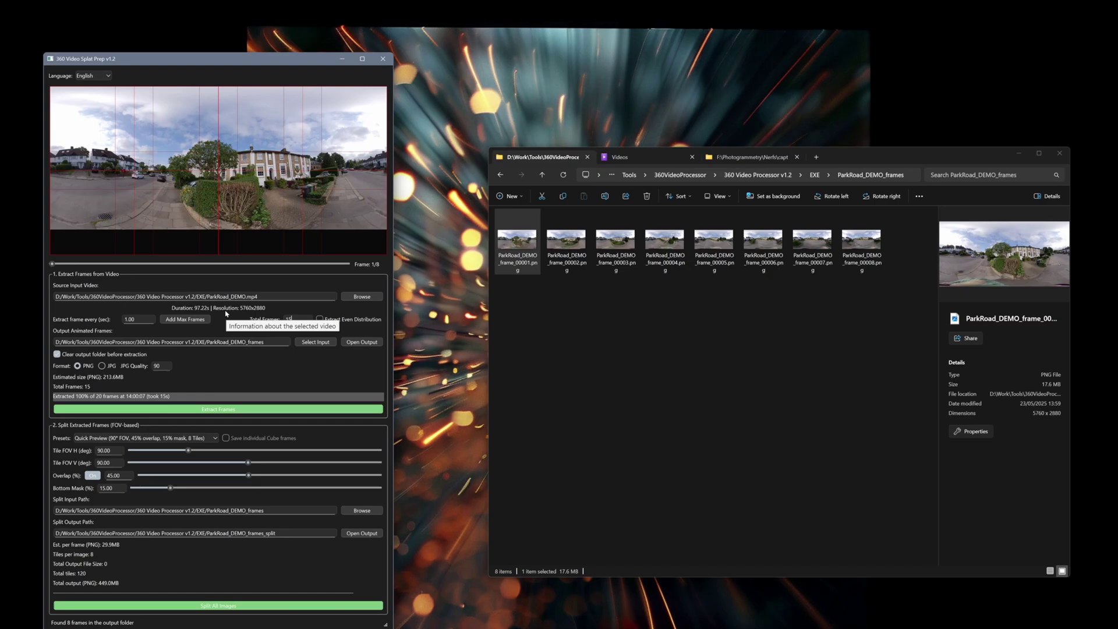
key("BackSpace")
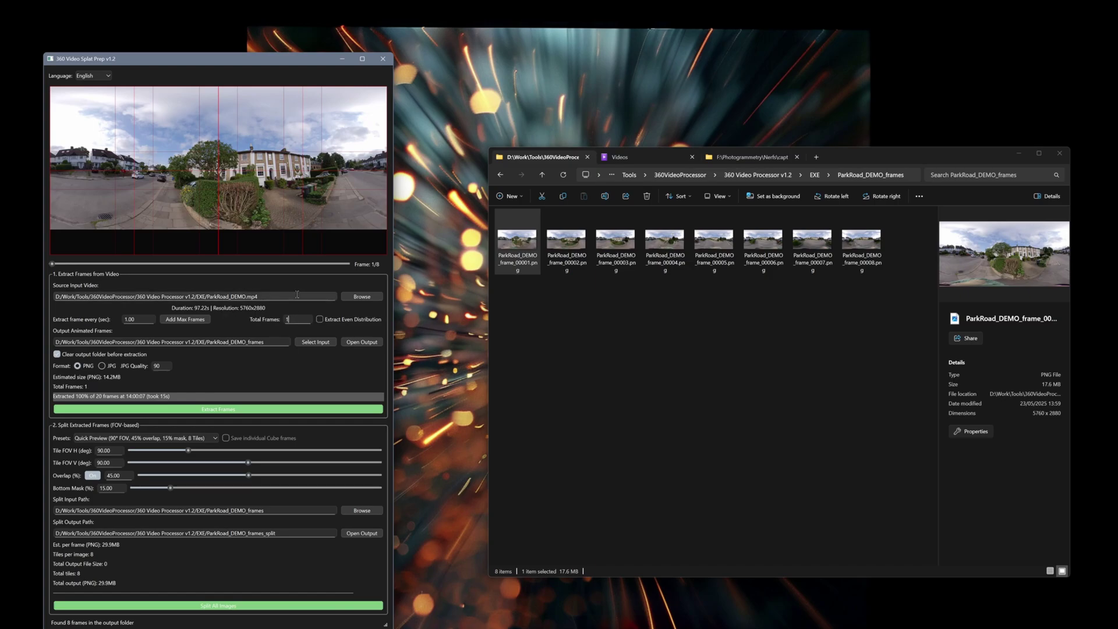
type("0")
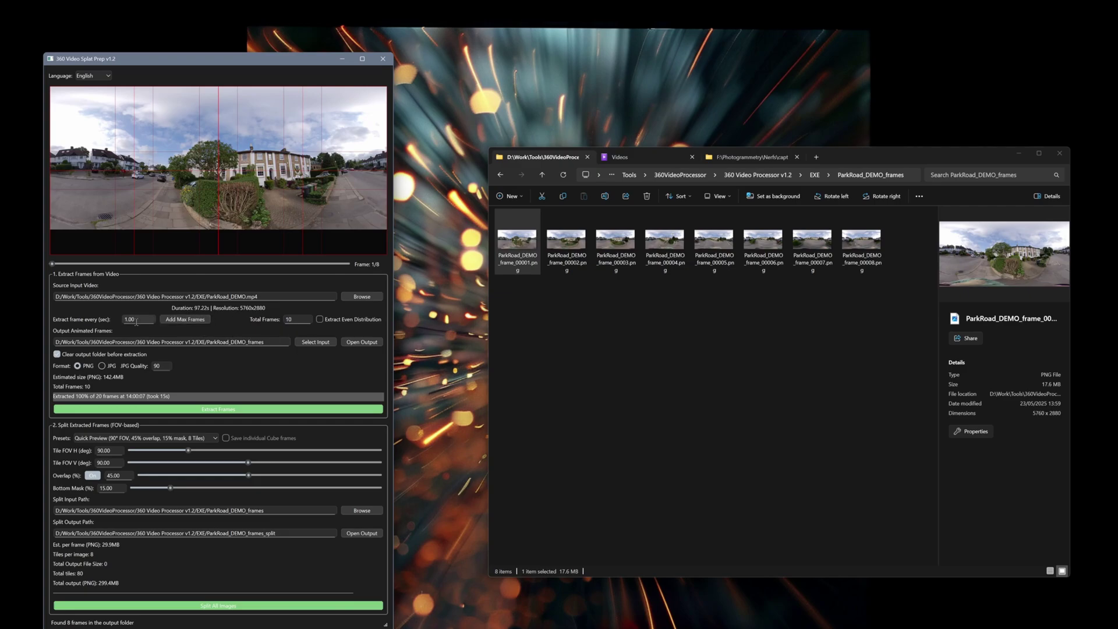
- Calculate the maximum frames, re-enter 10 as Total Frames, and extract
left_click(182, 319)
left_click_drag(307, 319, 281, 315)
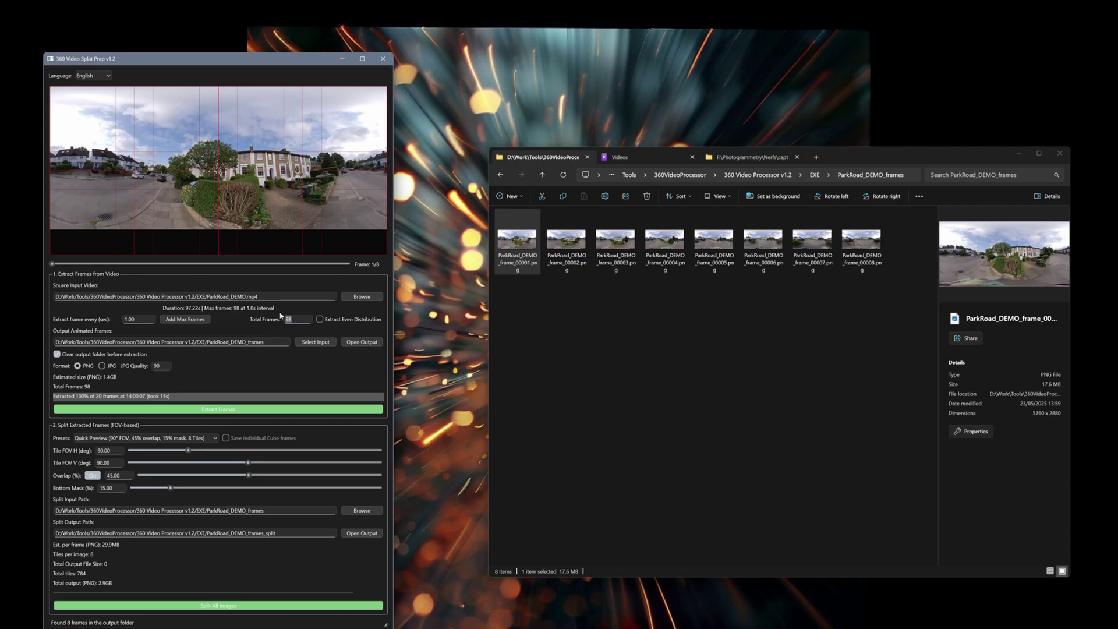
type("10")
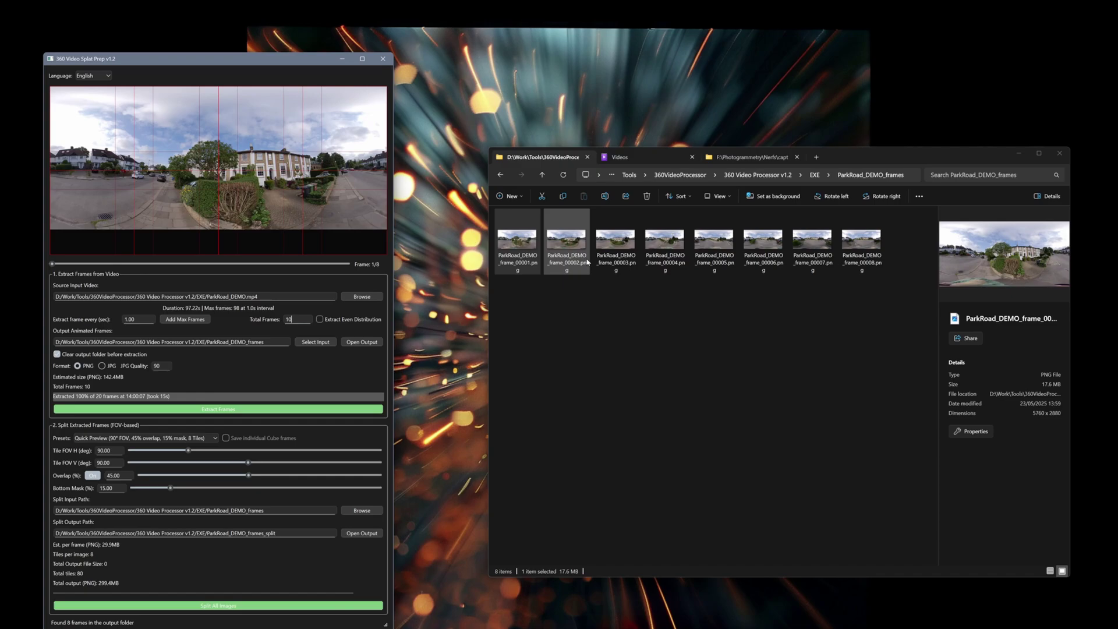
left_click(259, 410)
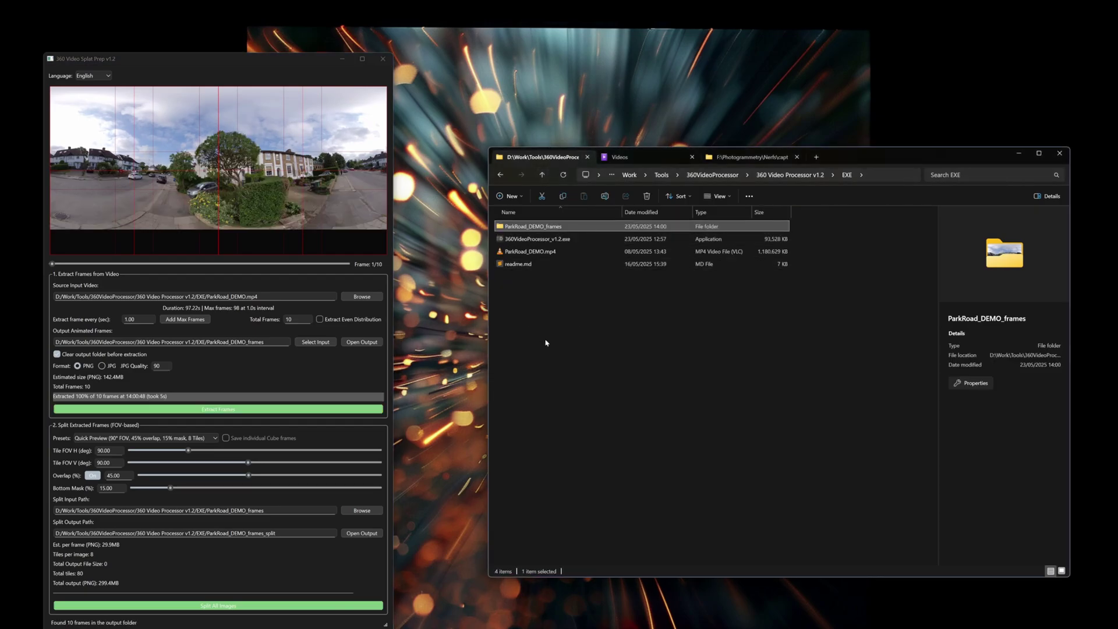
- Keep the Quick Preview preset and widen the horizontal tile FOV to 120
left_click(188, 438)
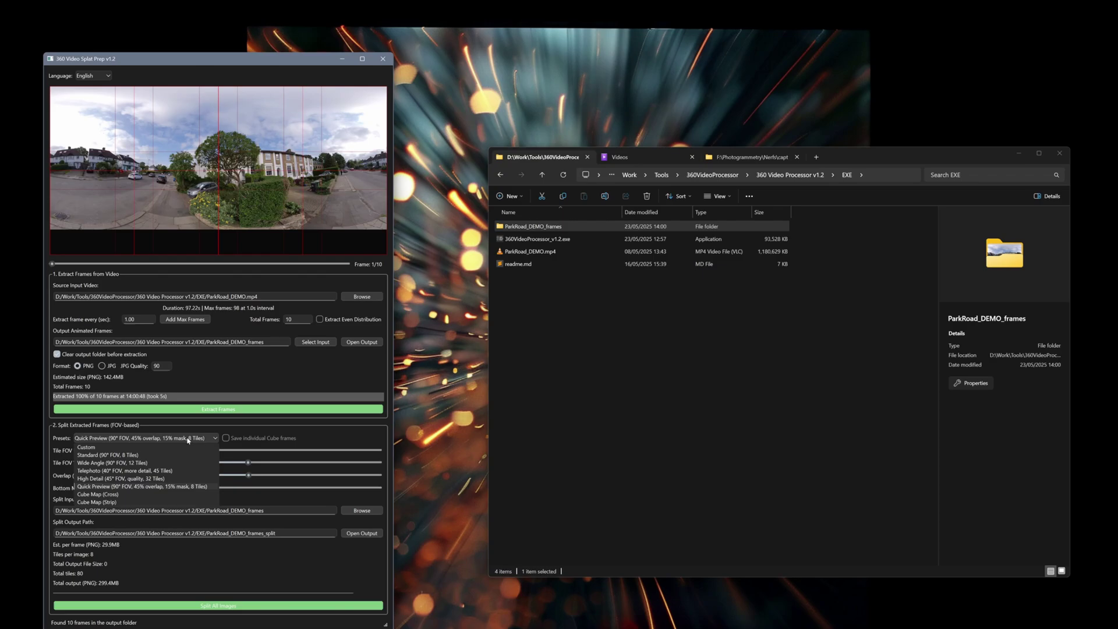
left_click(314, 436)
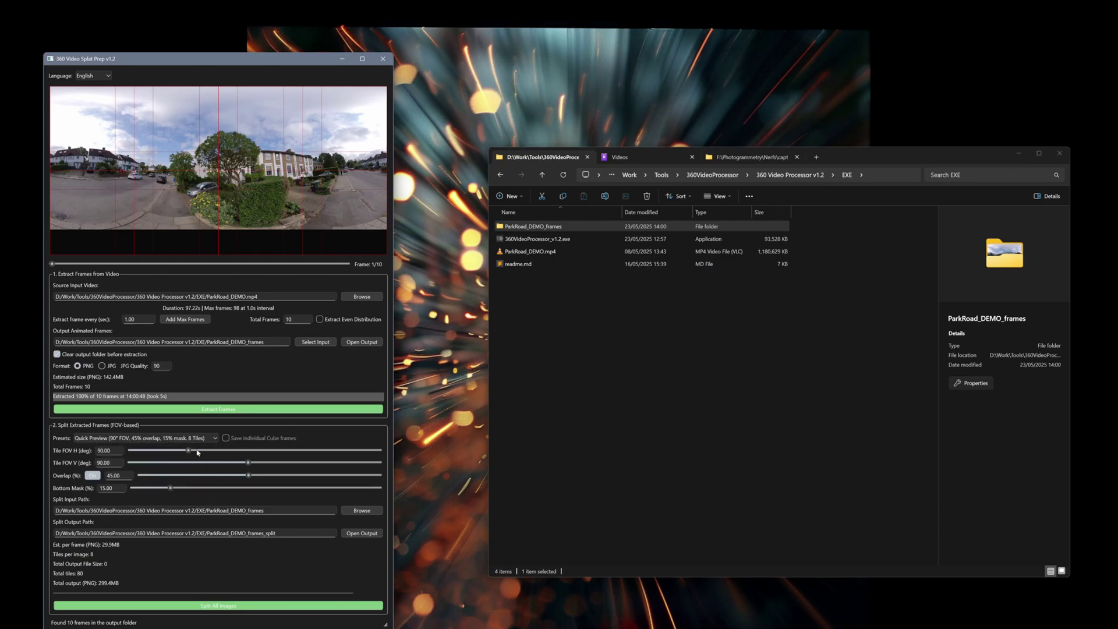
left_click_drag(187, 453, 212, 452)
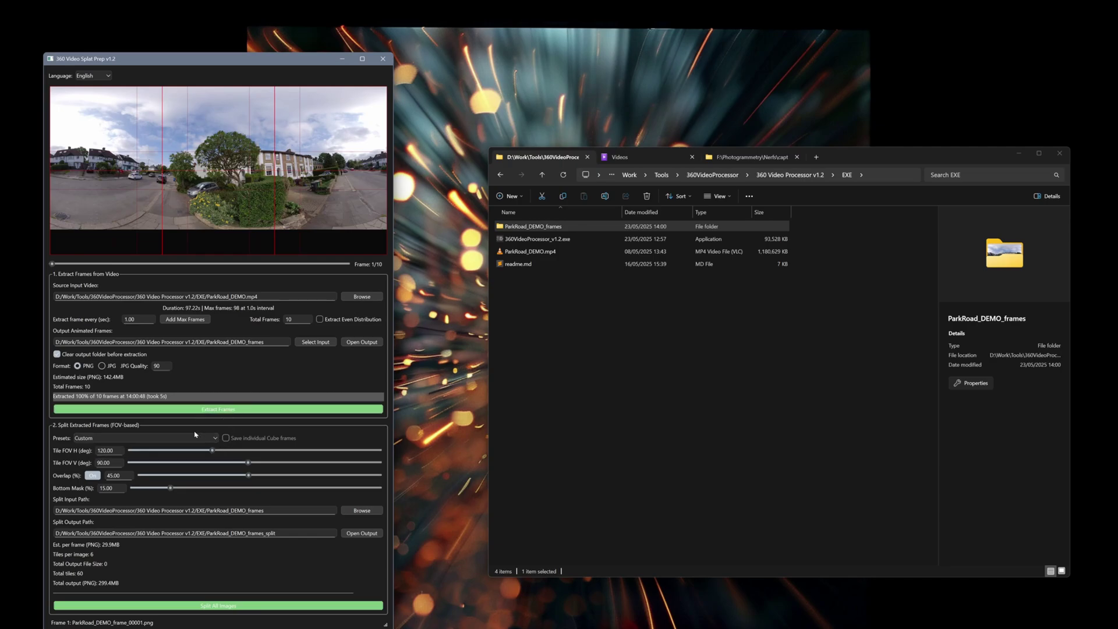
- Try the Standard 90° 8-tile preset, then switch to Cube Map (Cross)
left_click(163, 438)
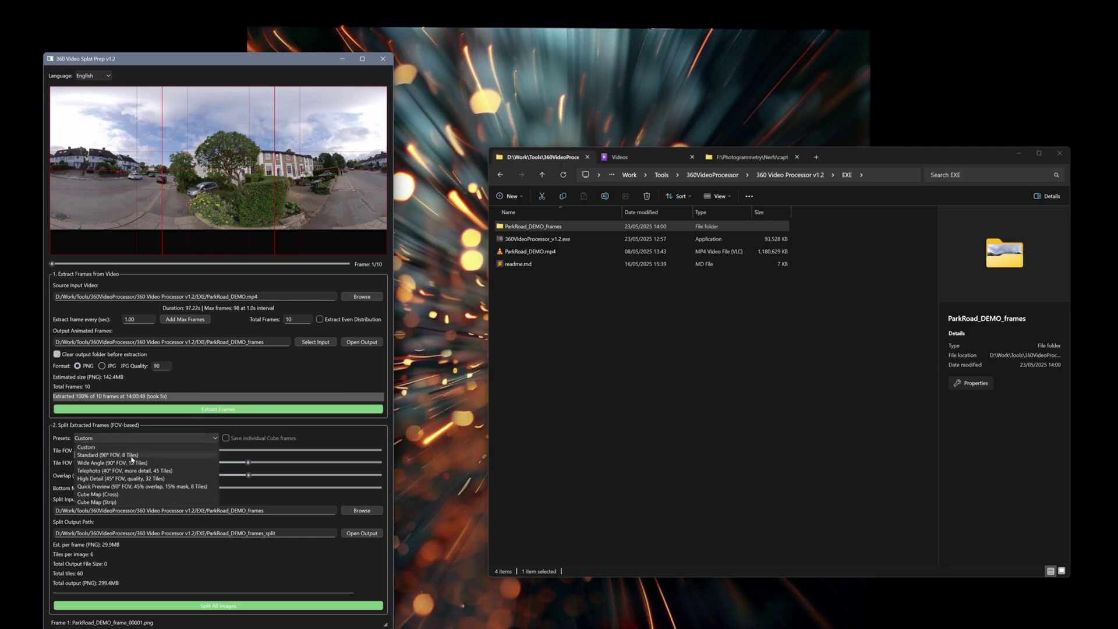
left_click(127, 457)
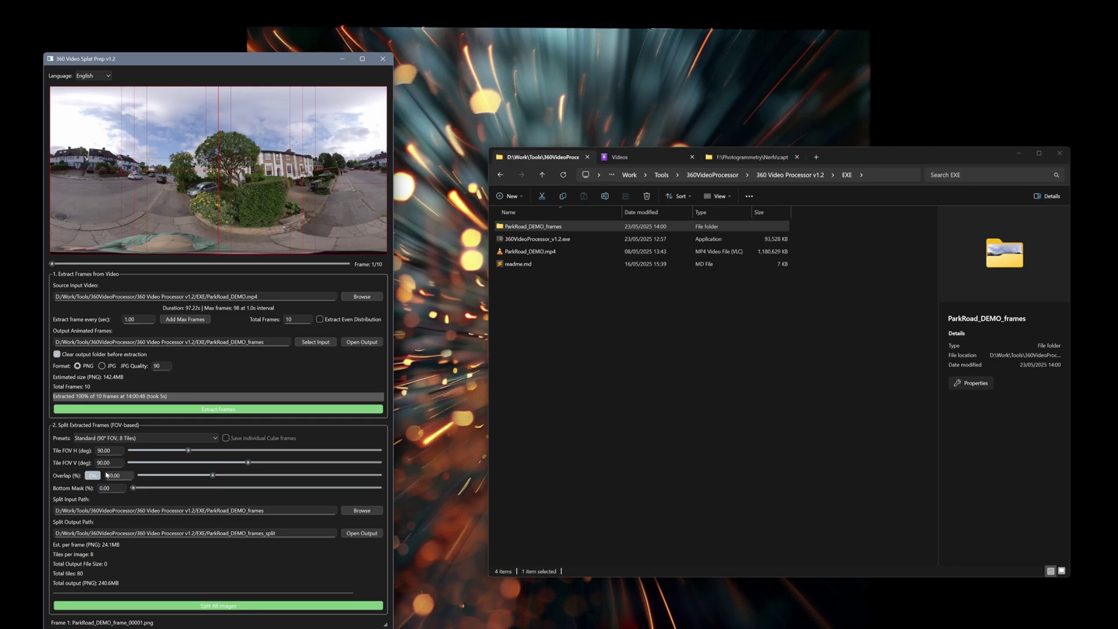
left_click(134, 438)
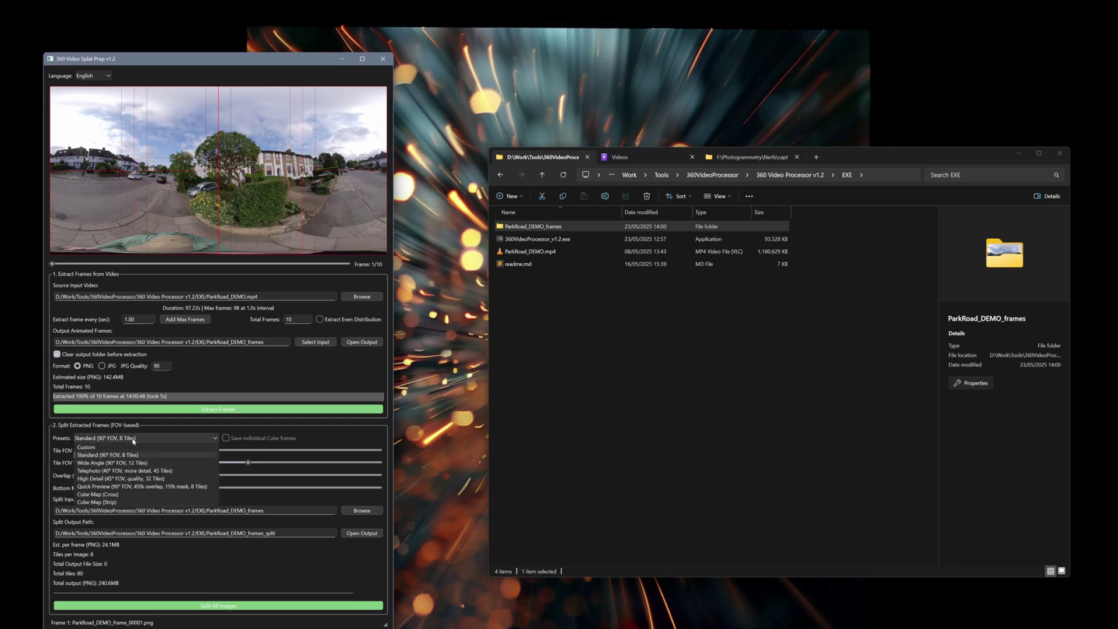
left_click(119, 495)
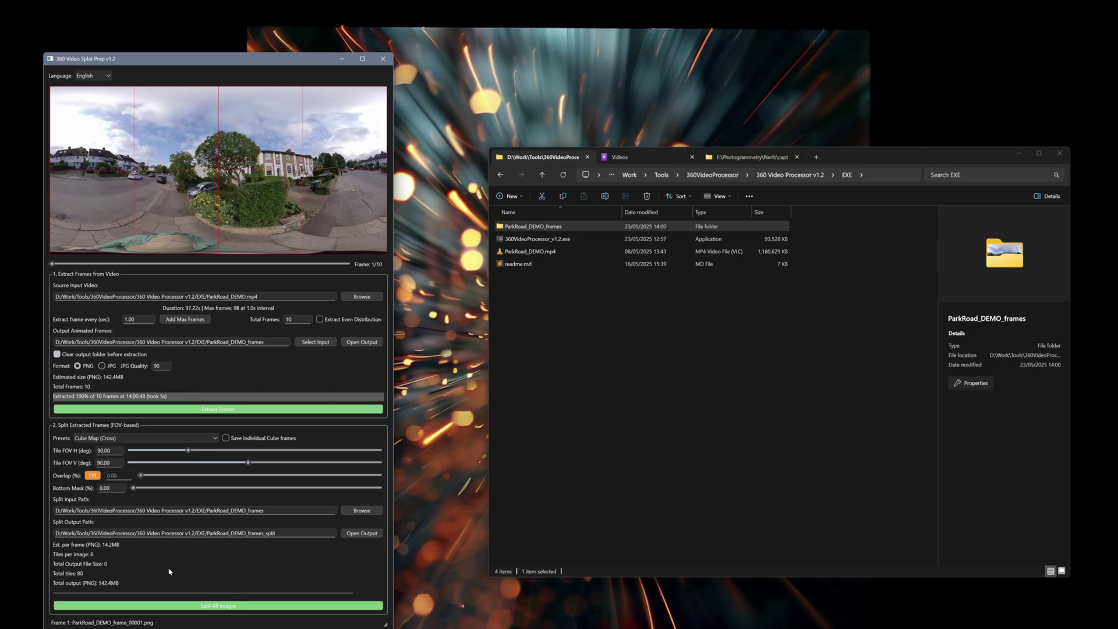
- Split all extracted frames and open the ParkRoad_DEMO_frames_split folder
left_click(219, 606)
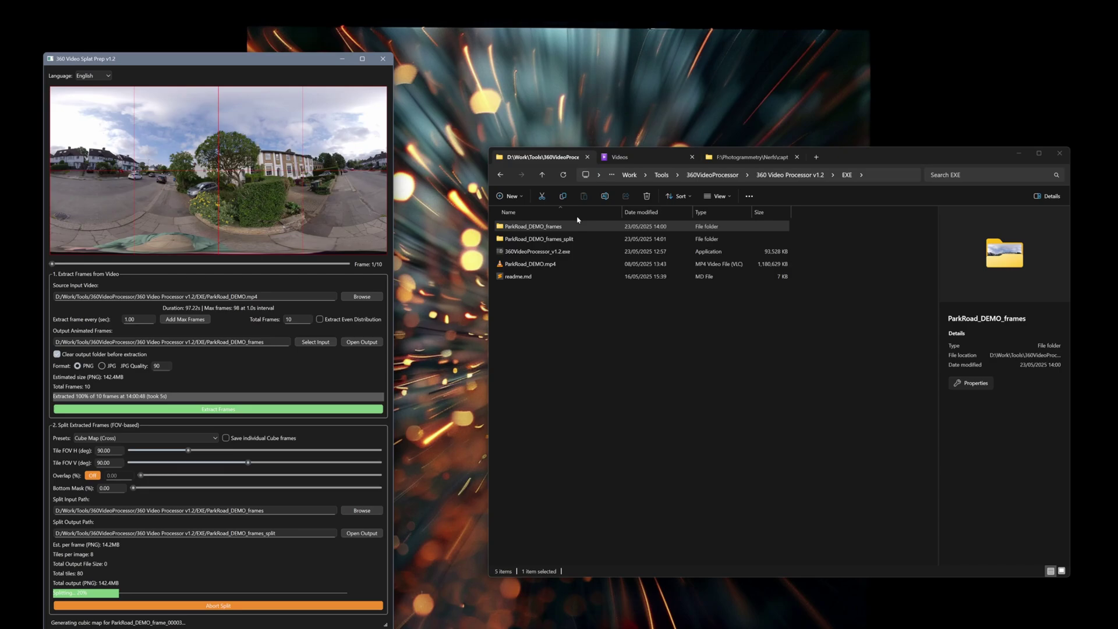
left_click(582, 243)
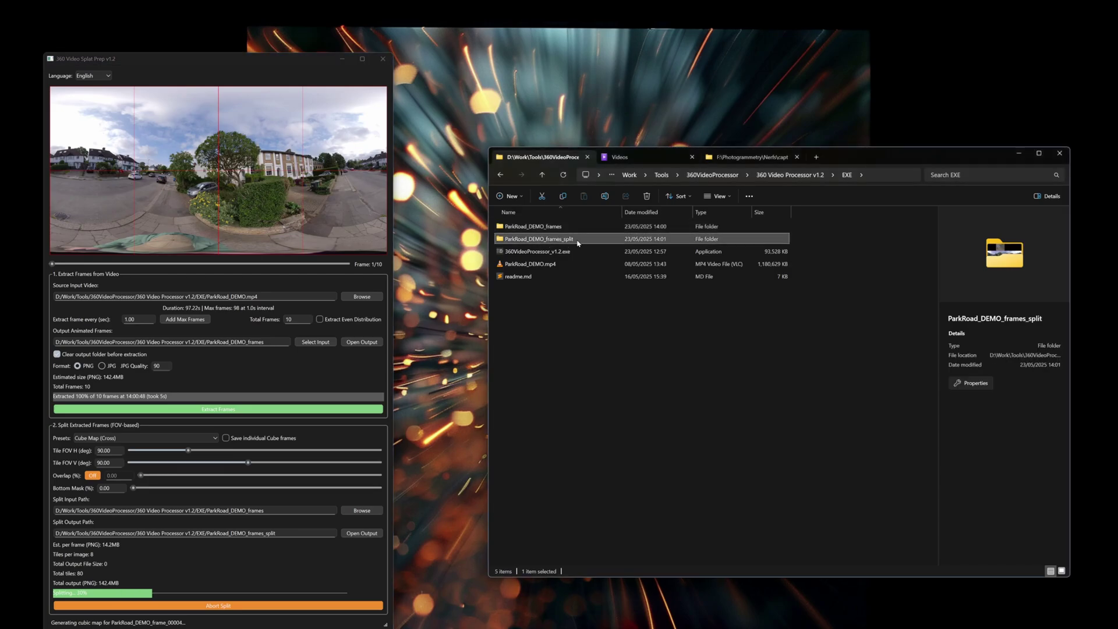
double_click(583, 244)
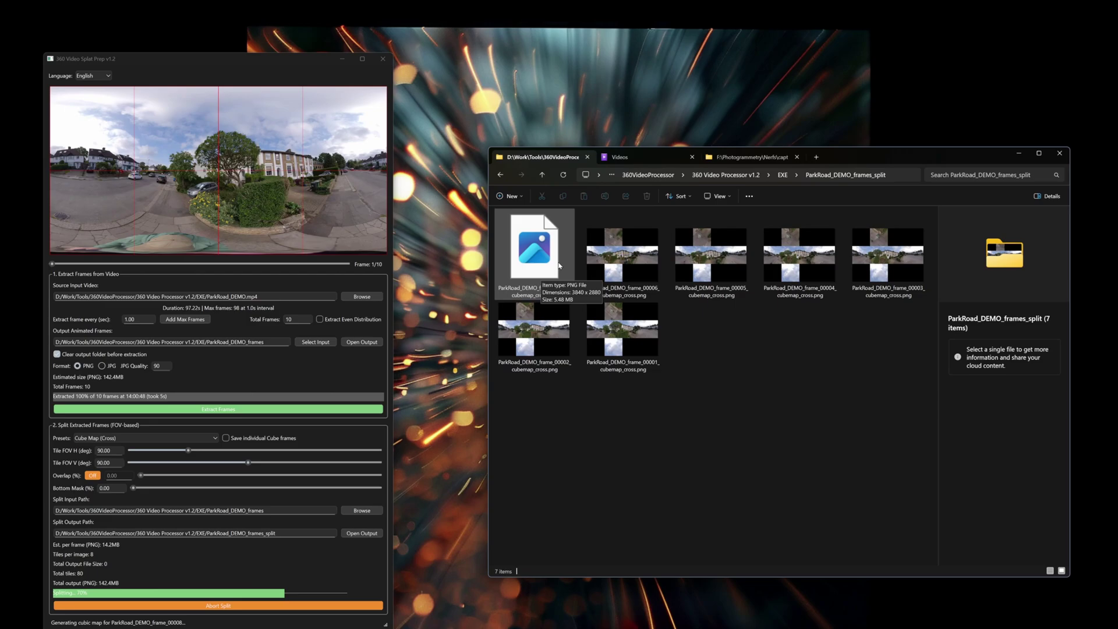
left_click(316, 606)
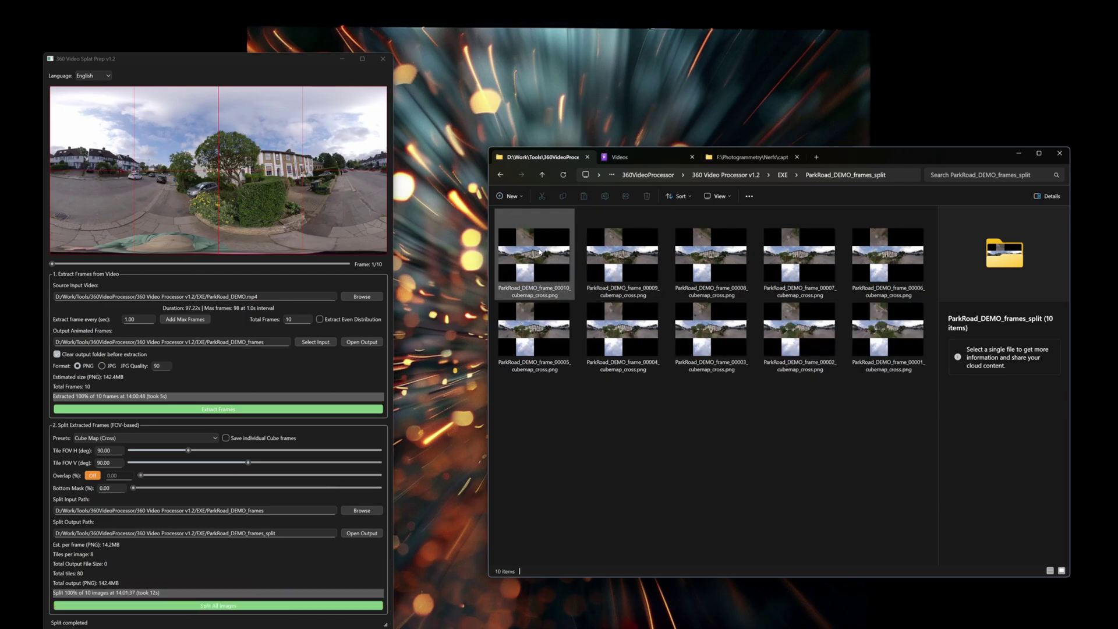
- Browse the cube-map cross images in Photos
double_click(558, 262)
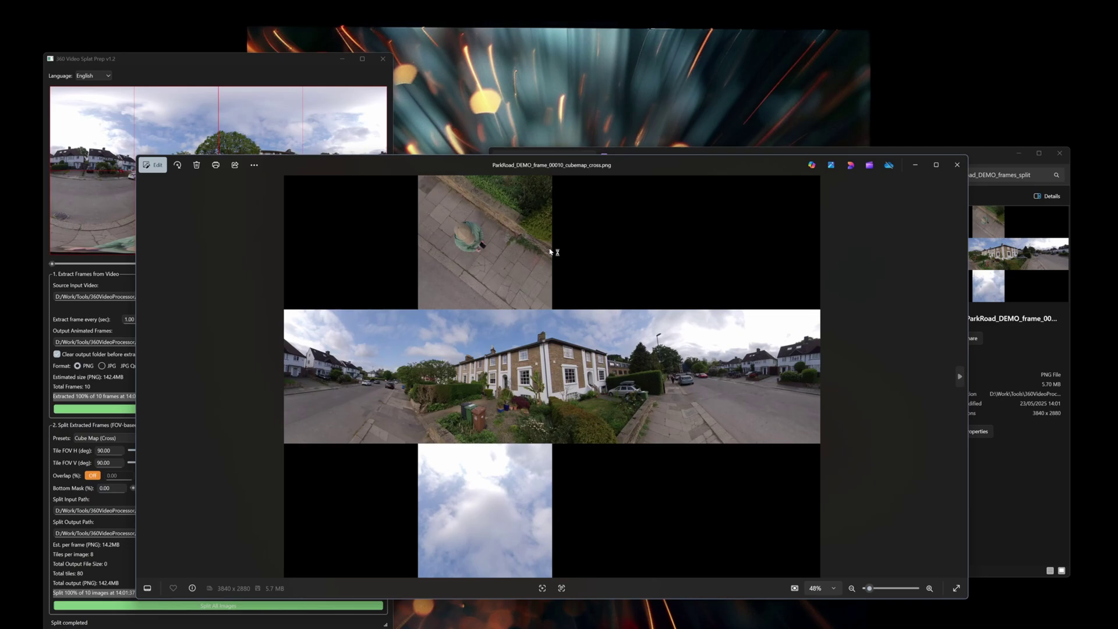
key("Left")
key("Left")
key("Left")
key("Left")
key("Left")
key("Left")
key("Left")
key("Left")
key("Left")
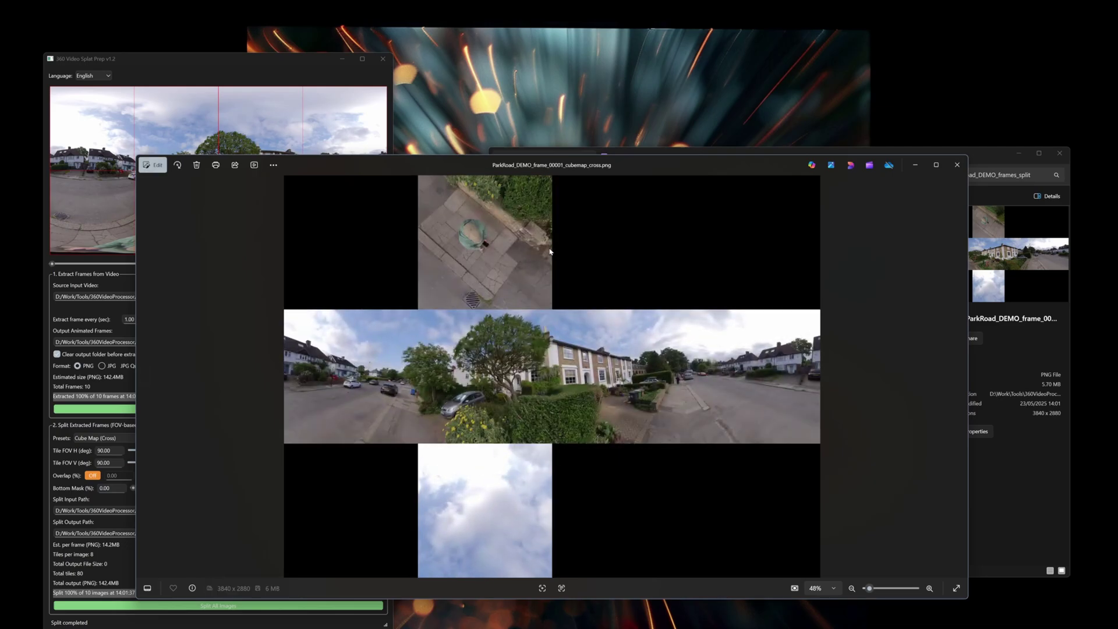
key("Right")
key("Right")
key("Right")
key("Right")
key("Right")
key("Right")
key("Right")
key("Right")
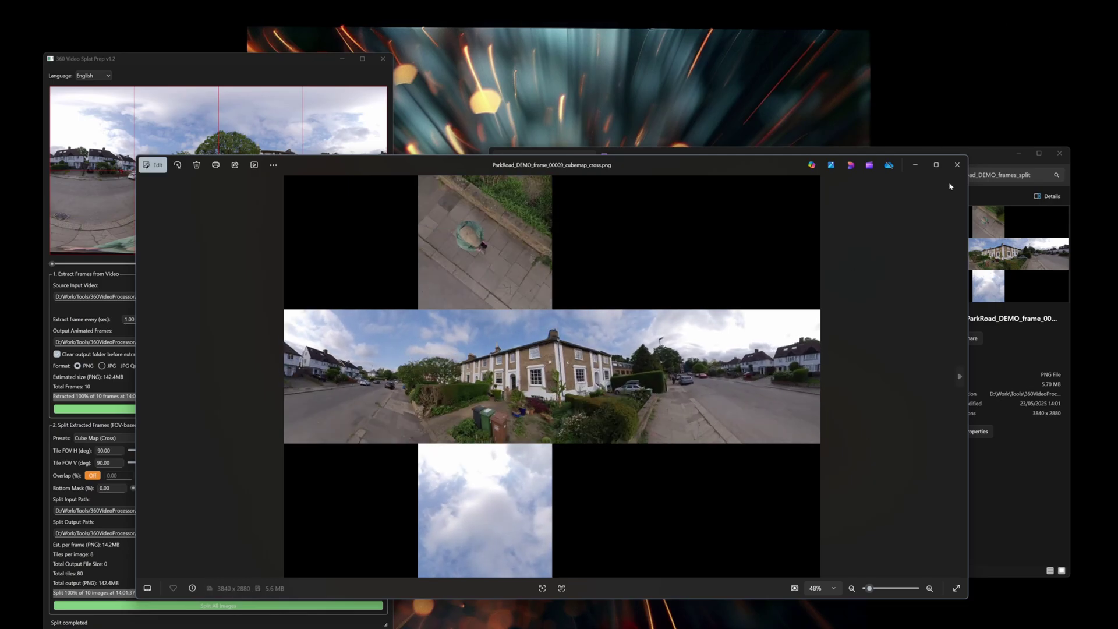
- Close Photos and re-split all frames with the Cube Map (Strip) preset
left_click(957, 164)
left_click(149, 440)
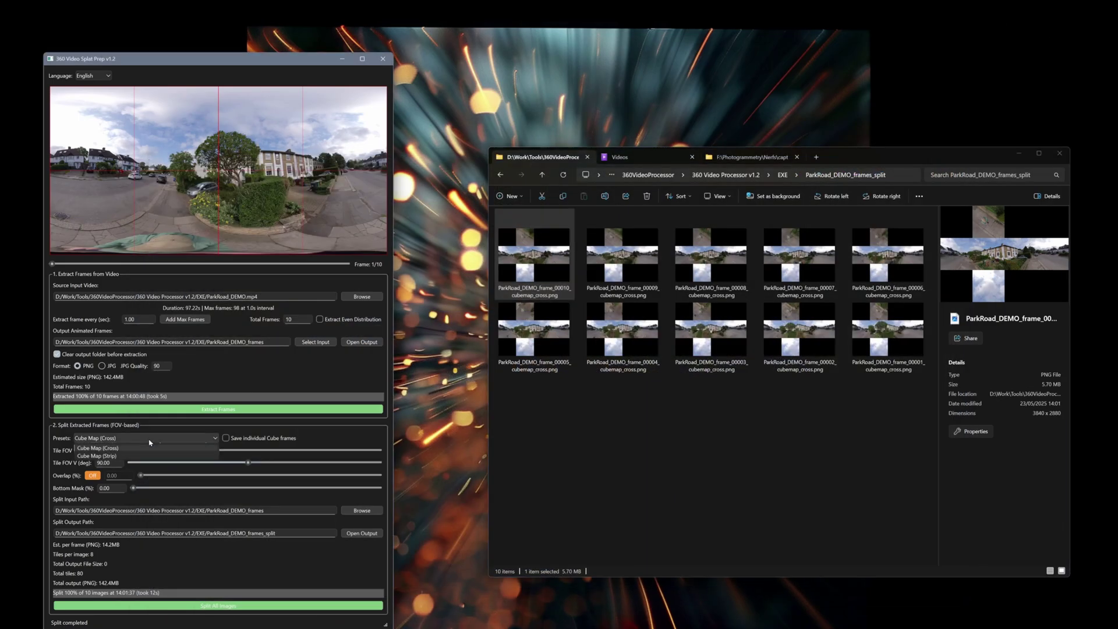
left_click(146, 503)
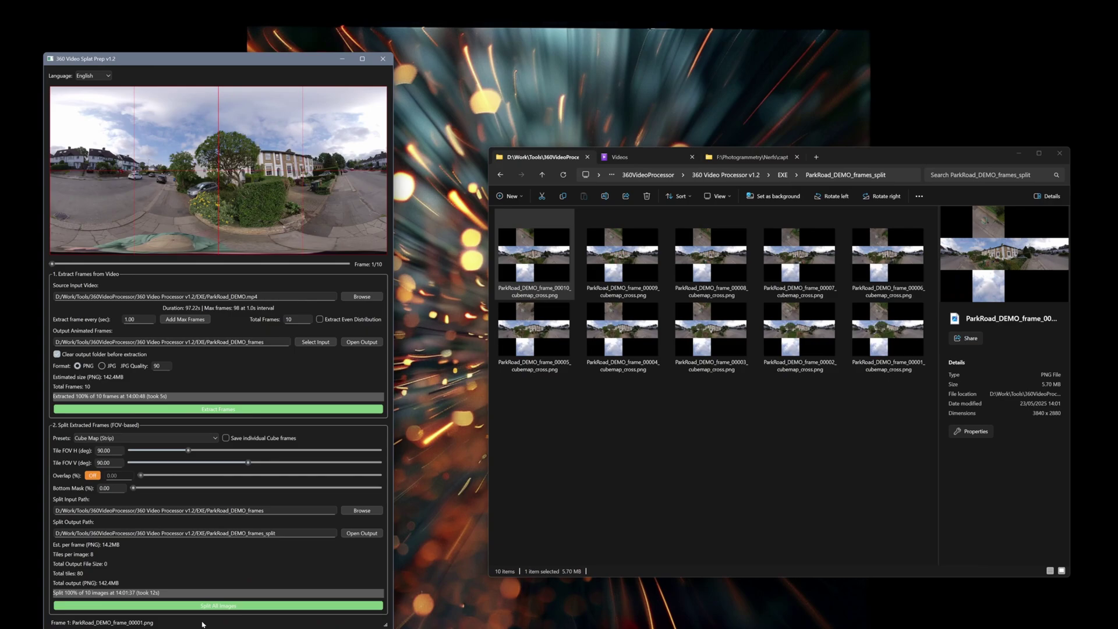
left_click(238, 611)
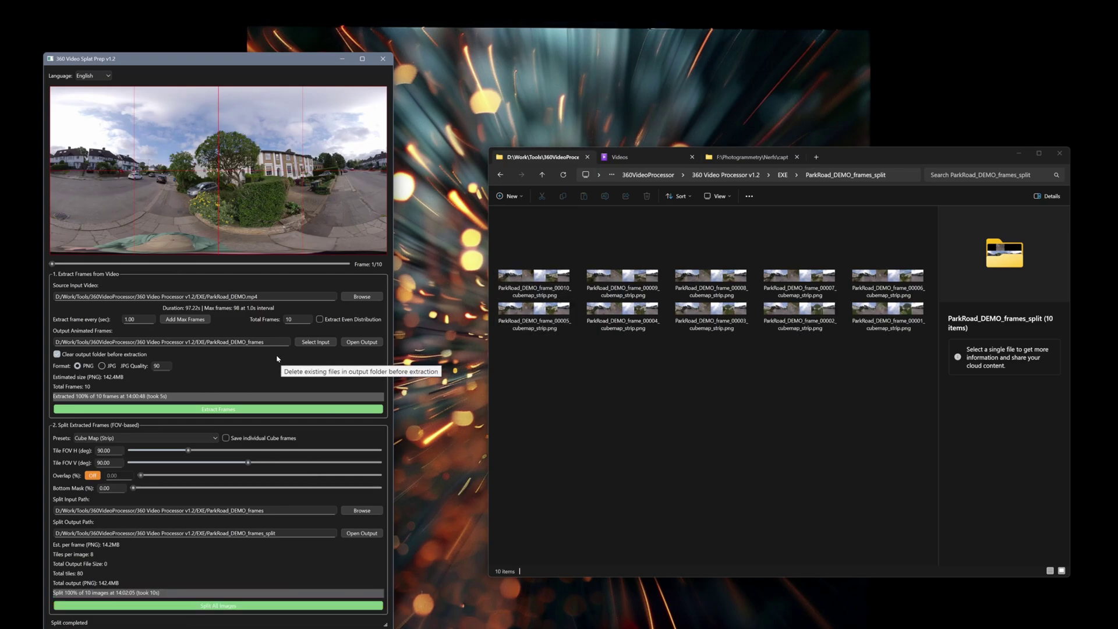
- Choose Quick Preview, turn tile overlap off, and lower the vertical tile FOV to 50
left_click(162, 439)
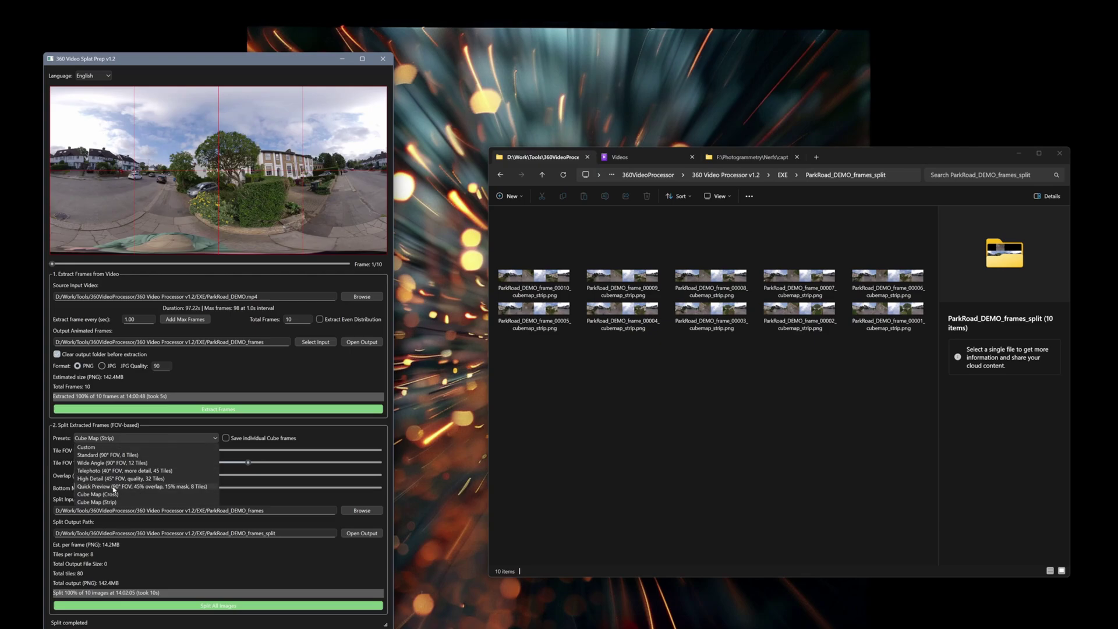
left_click(113, 488)
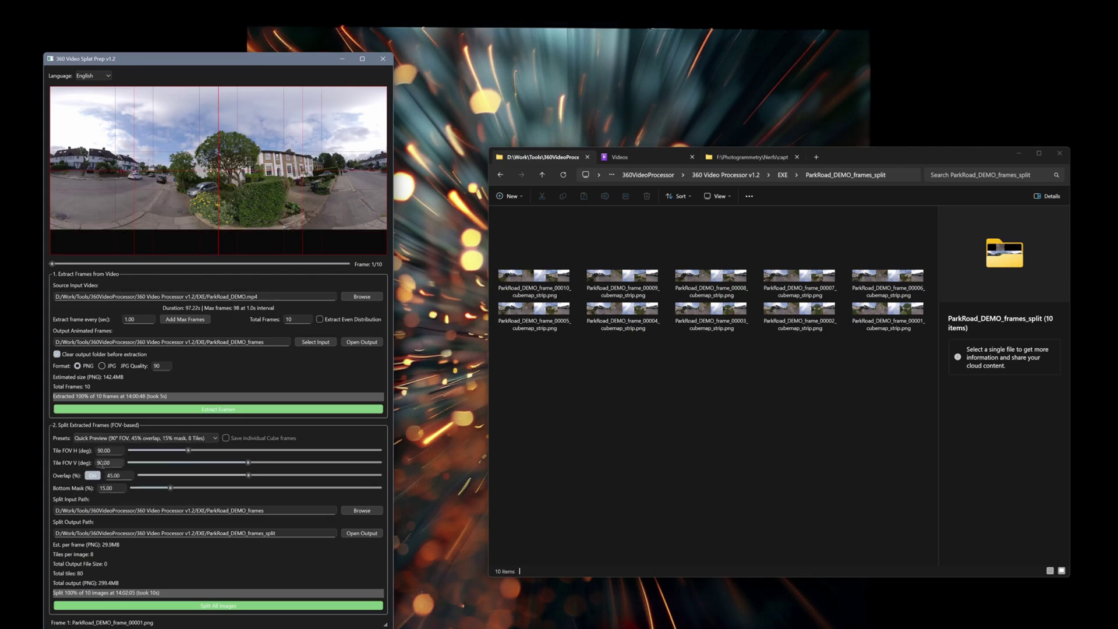
left_click(90, 476)
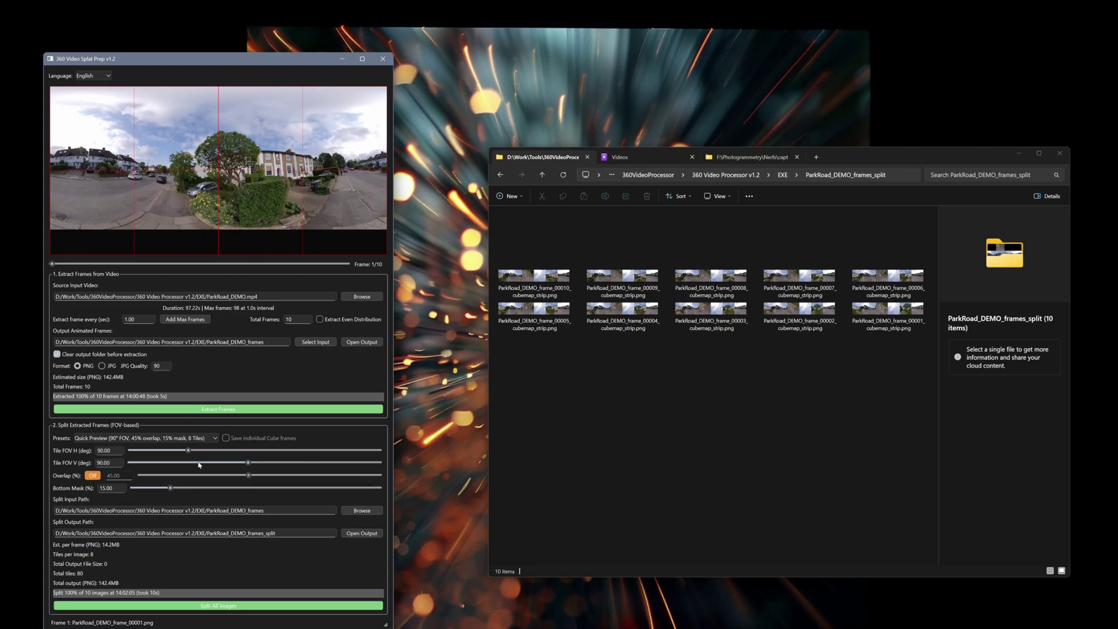
left_click_drag(249, 466, 170, 463)
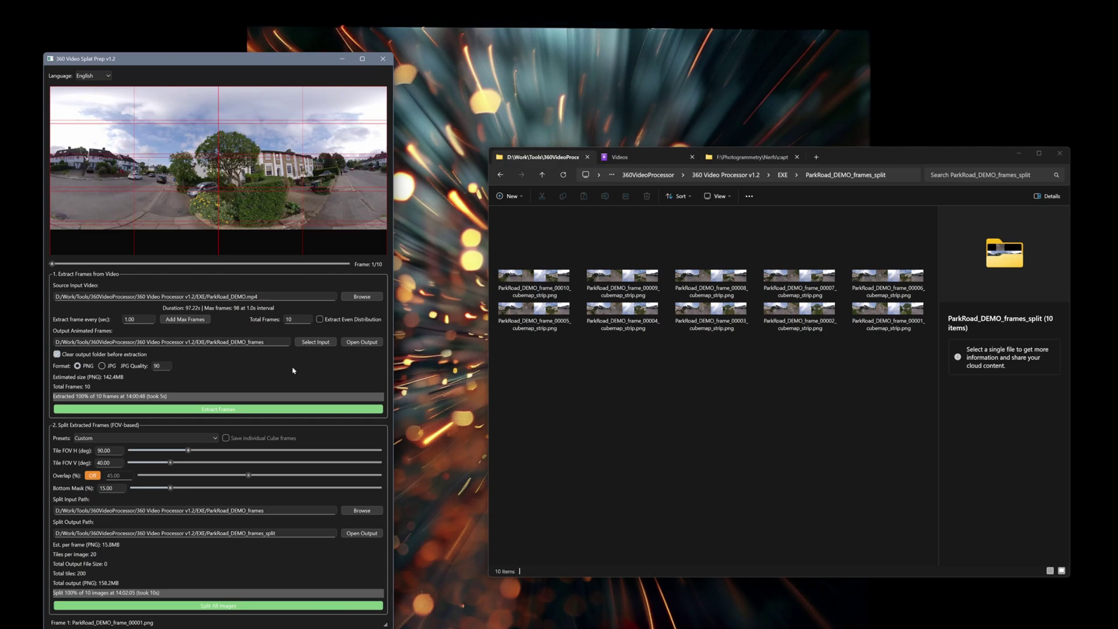
- Restore the Quick Preview preset with overlap on and select the Total Frames value
left_click(119, 438)
left_click(115, 487)
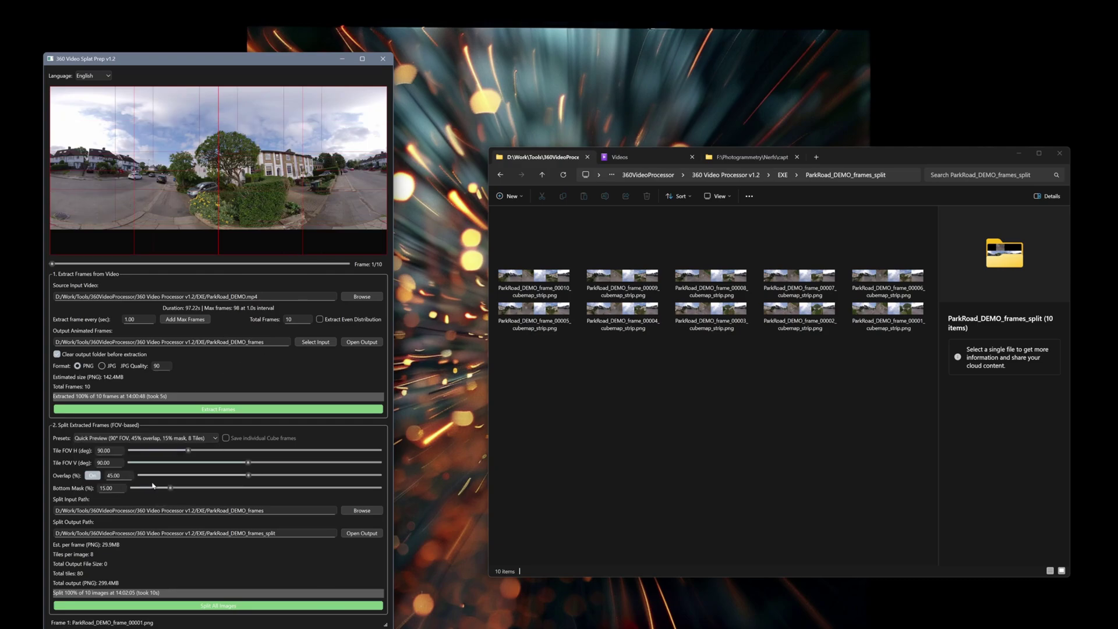
left_click(94, 476)
left_click(94, 475)
left_click_drag(302, 320, 211, 317)
- Enter 2 as Total Frames, abort the started split, and re-extract 2 frames
type("2")
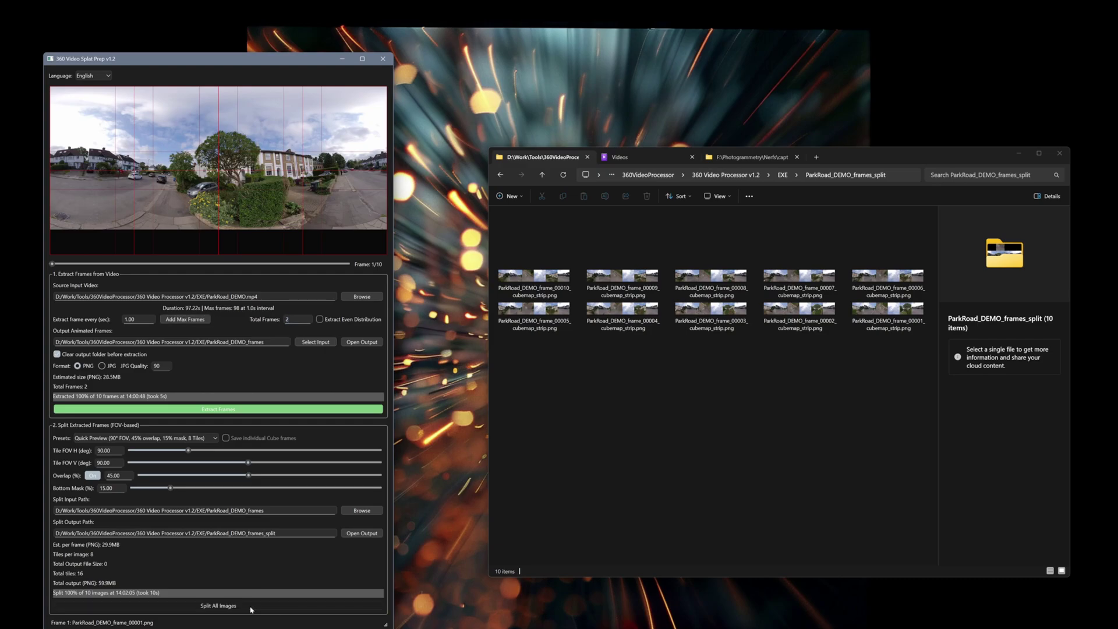
left_click(219, 605)
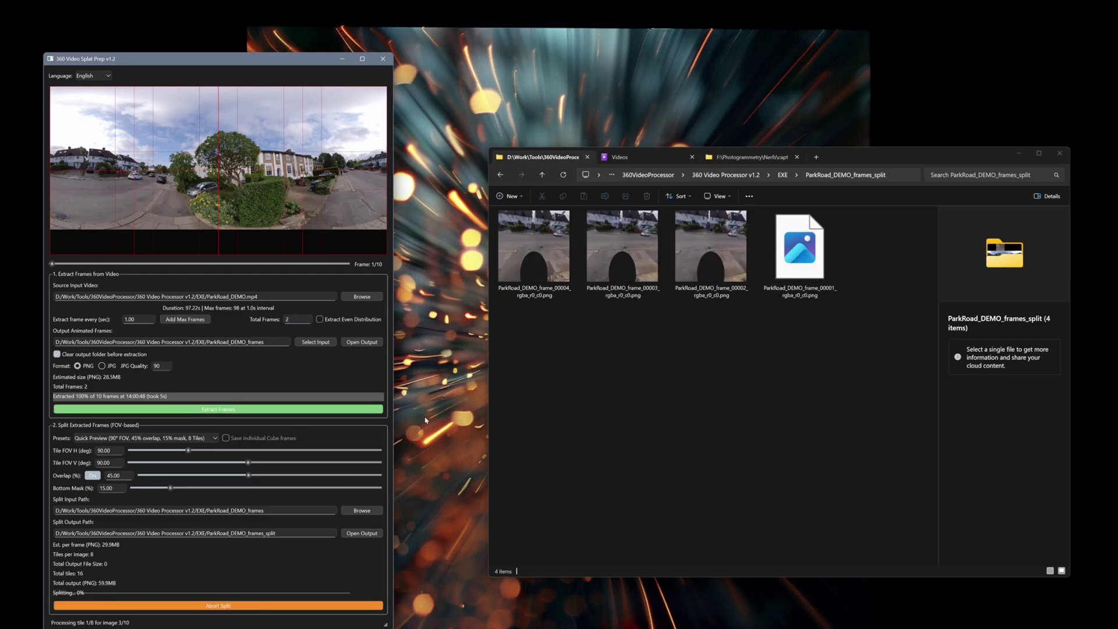
left_click(220, 605)
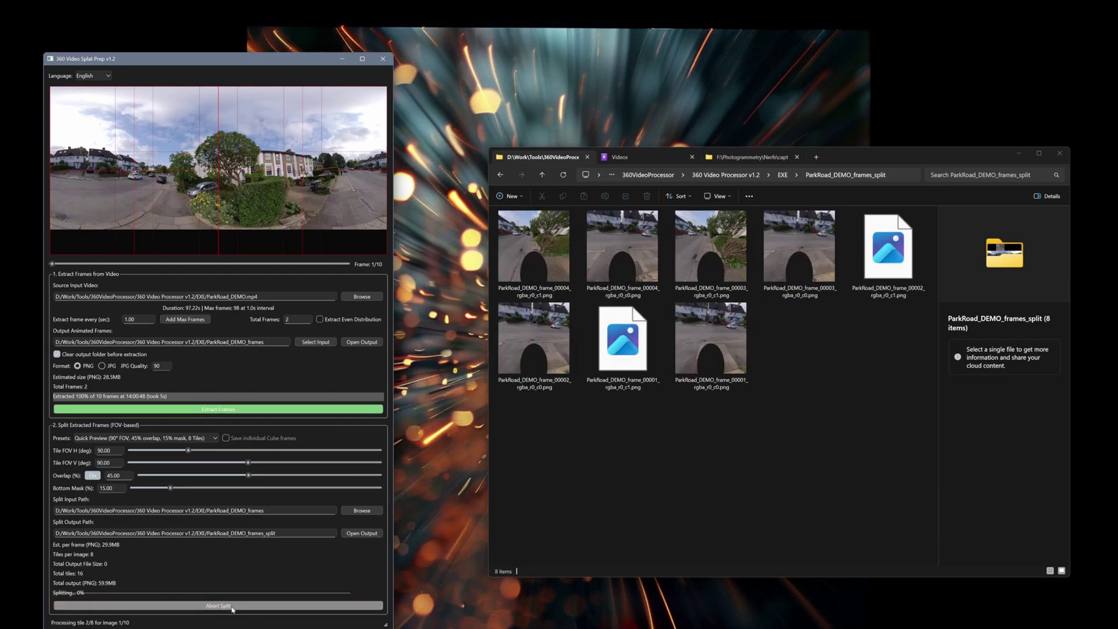
left_click(246, 410)
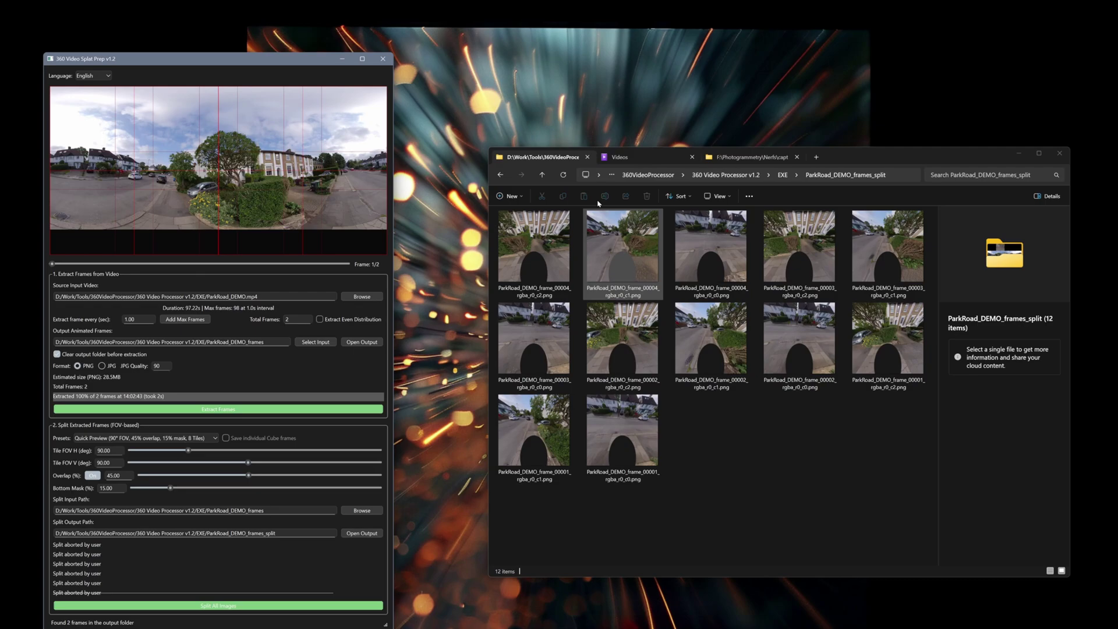
- Check the ParkRoad_DEMO_frames folder in Explorer and preview frame 2/2
left_click(551, 181)
left_click(542, 175)
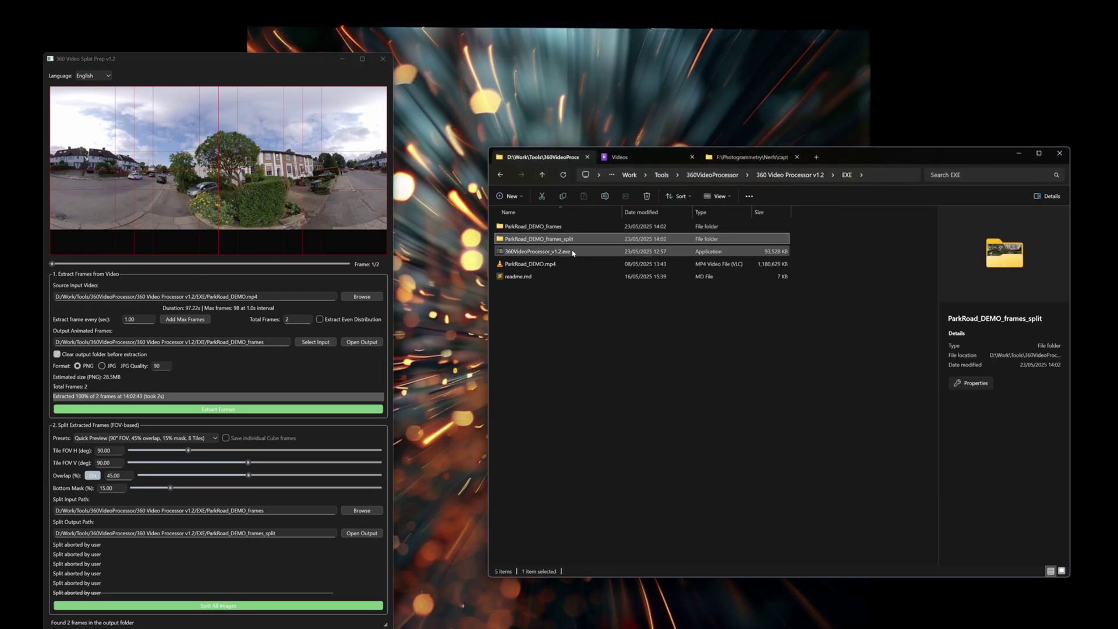
double_click(563, 227)
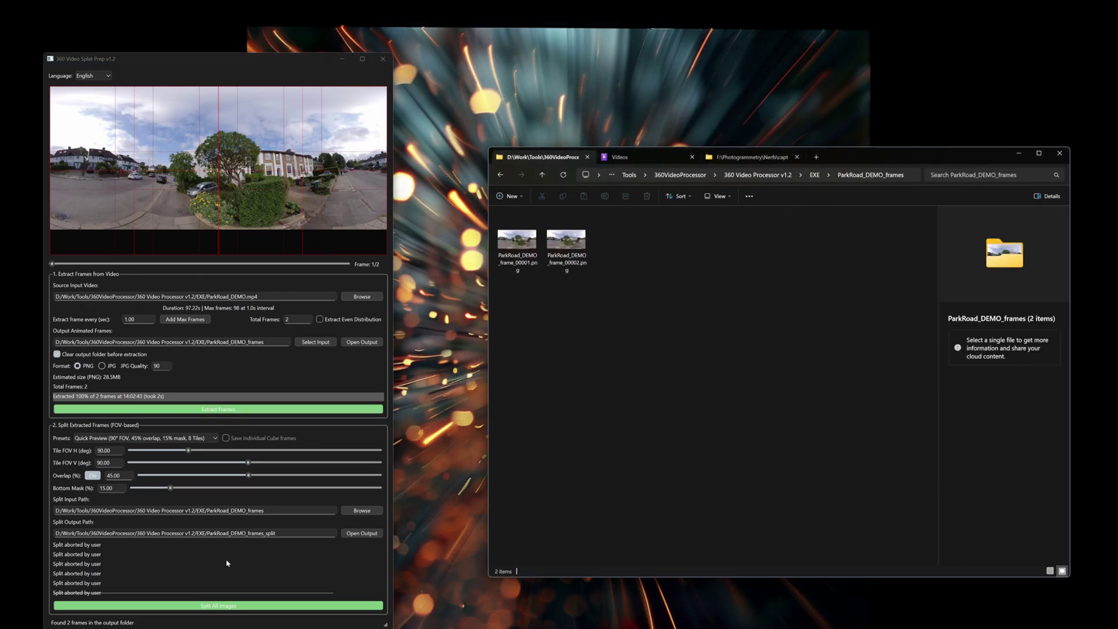
key("alt+Up")
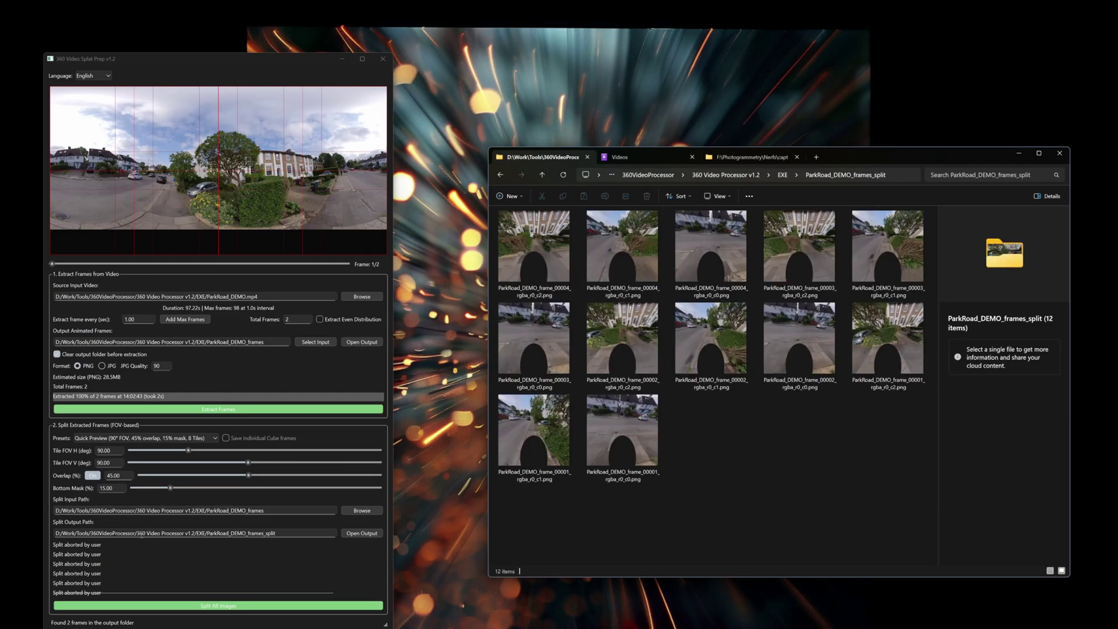
left_click_drag(55, 266, 230, 267)
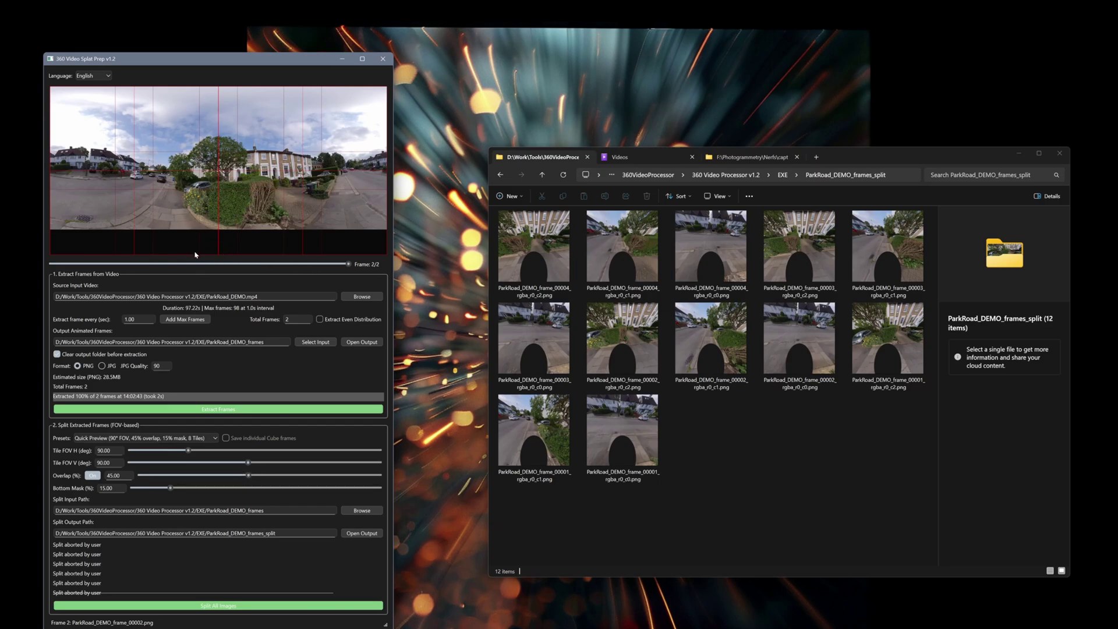
- Set Bottom Mask to 0, split both frames into tiles, then lower the tile overlap
left_click_drag(170, 489, 133, 489)
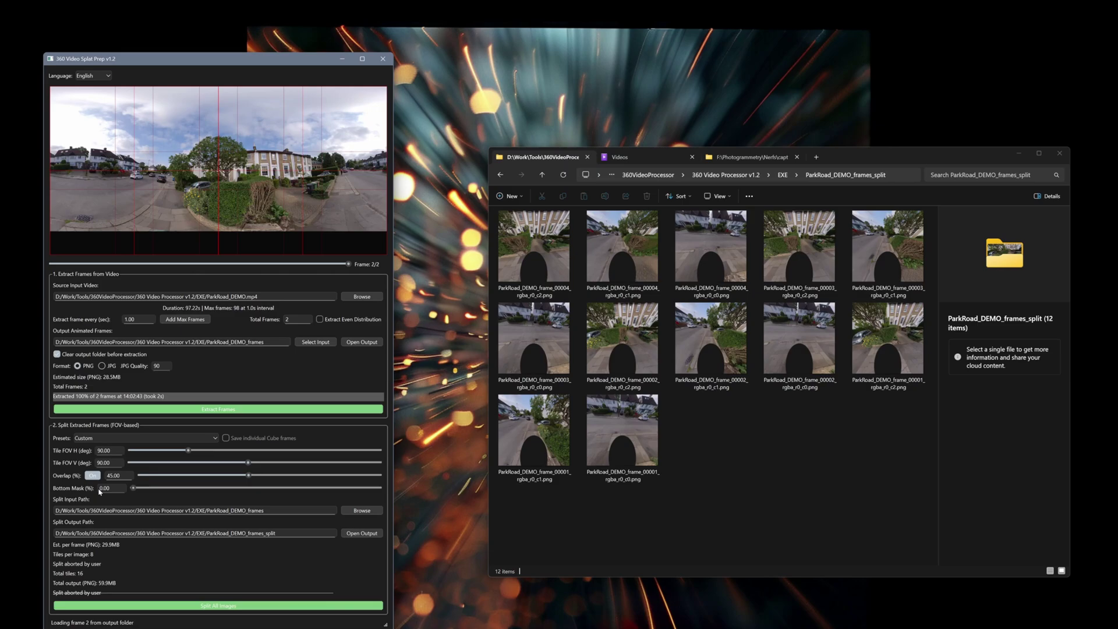
left_click(261, 608)
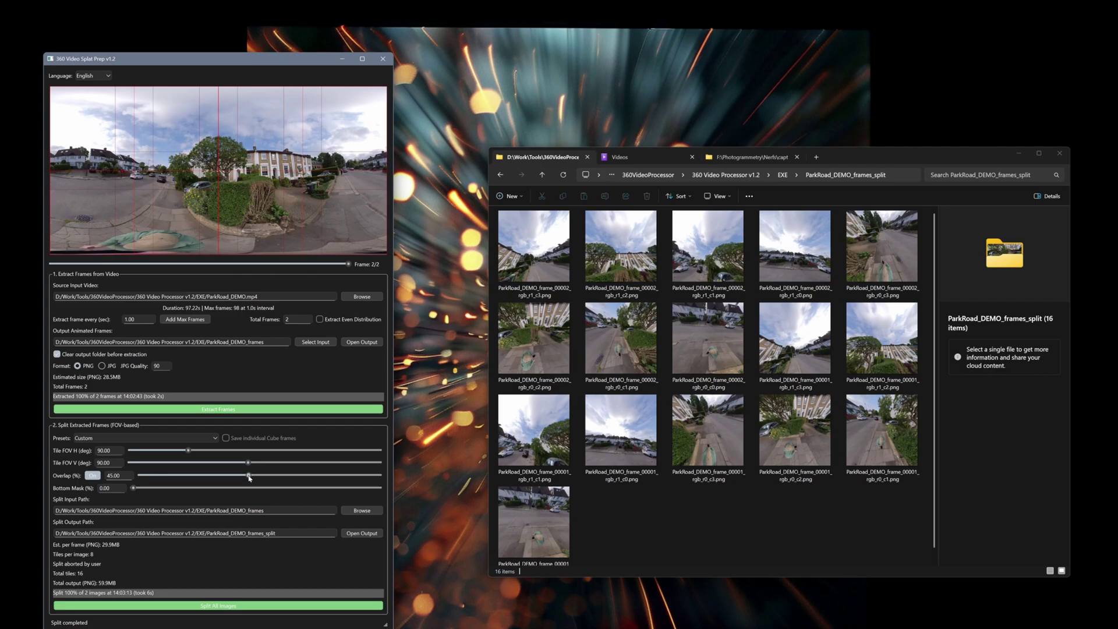
left_click_drag(249, 476, 222, 490)
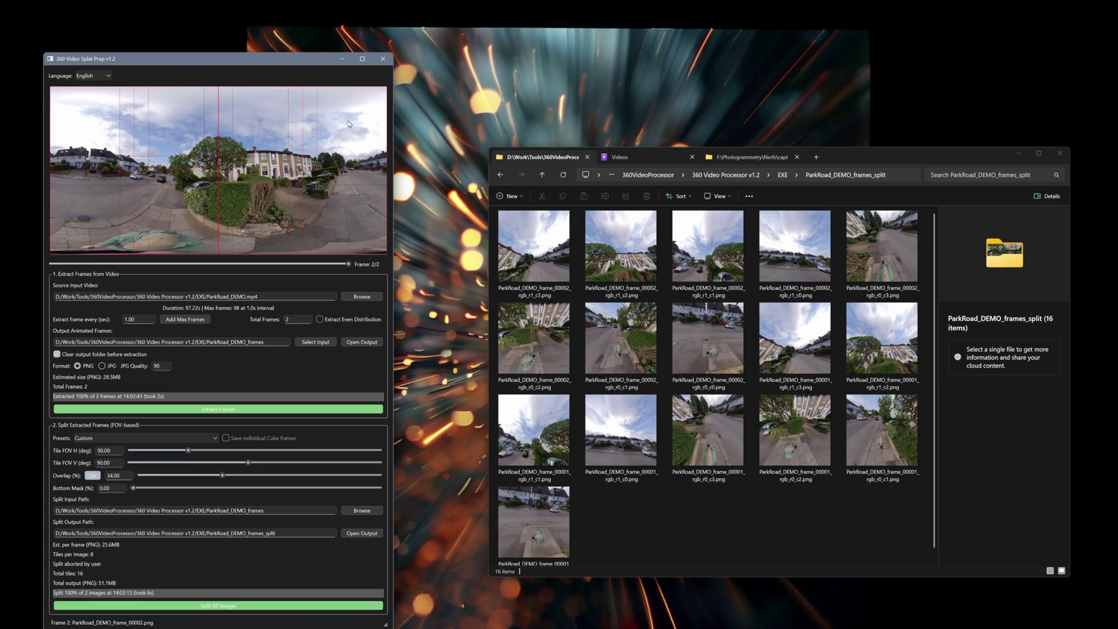
- Enter overlap 45, then switch overlap off and re-split both frames
left_click_drag(132, 475, 106, 475)
type("45")
left_click(533, 247)
left_click(94, 476)
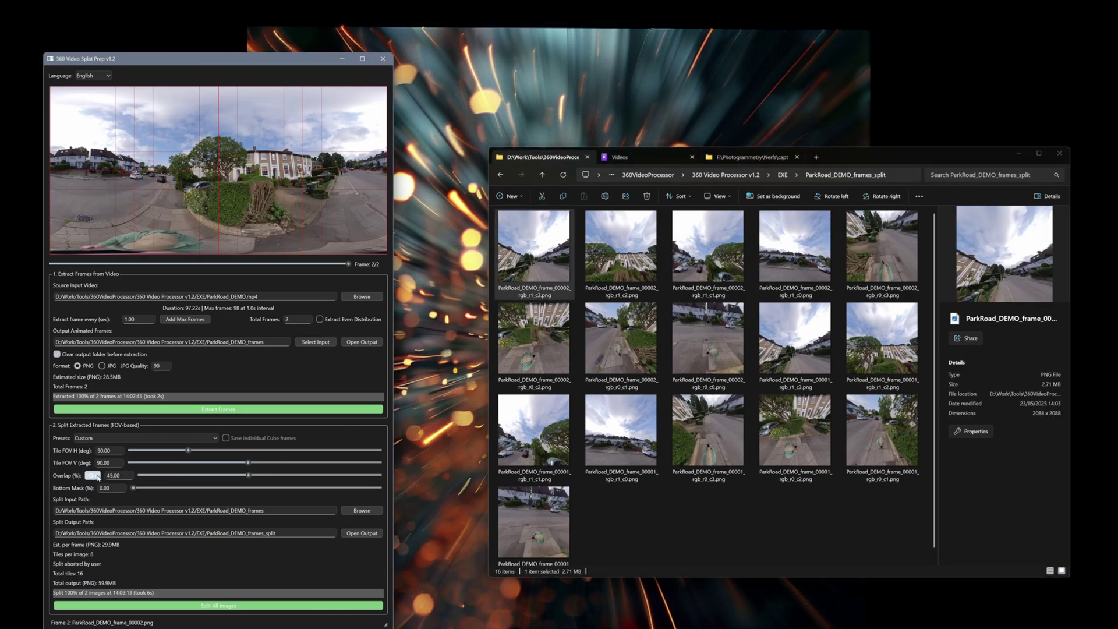
left_click(218, 606)
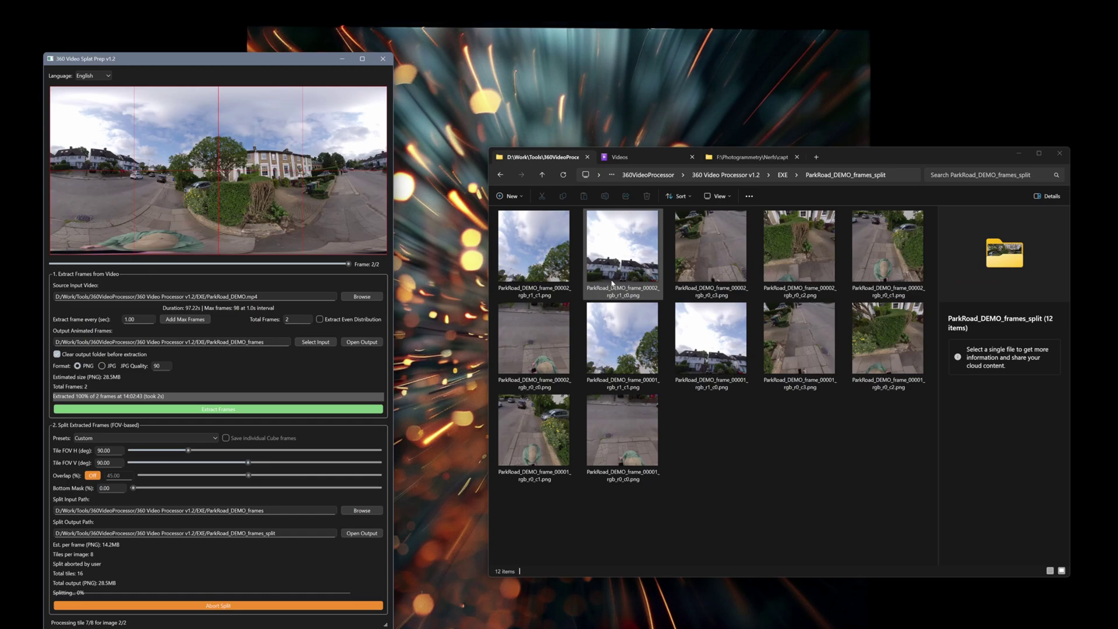
- Check a tile's size, turn overlap back on and re-split into 16 tiles of 2088 × 2088
left_click(534, 341)
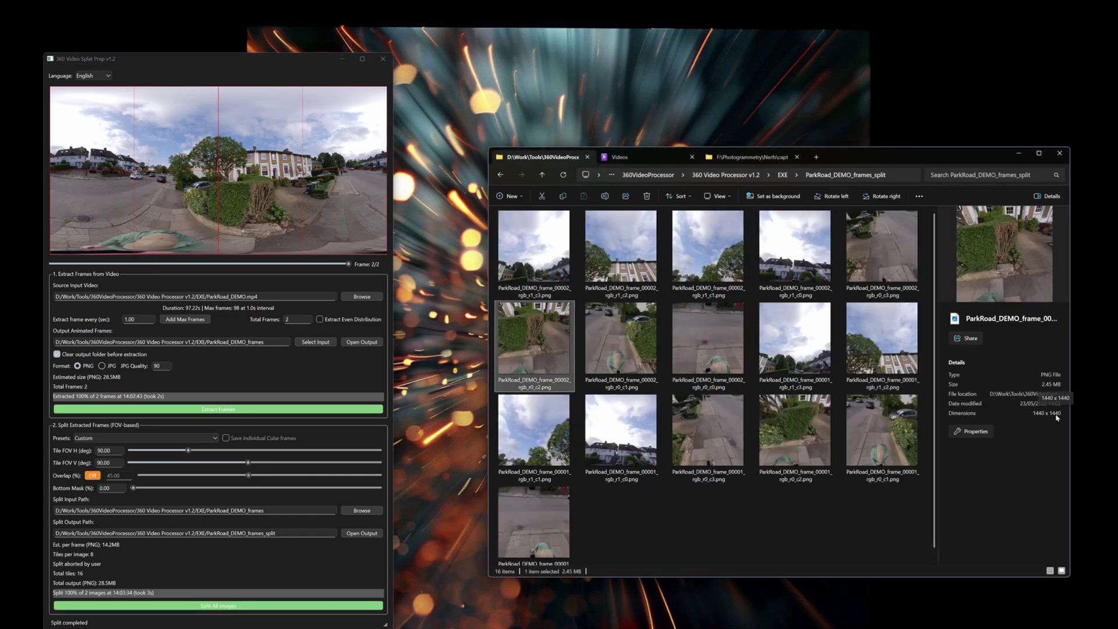
left_click(92, 475)
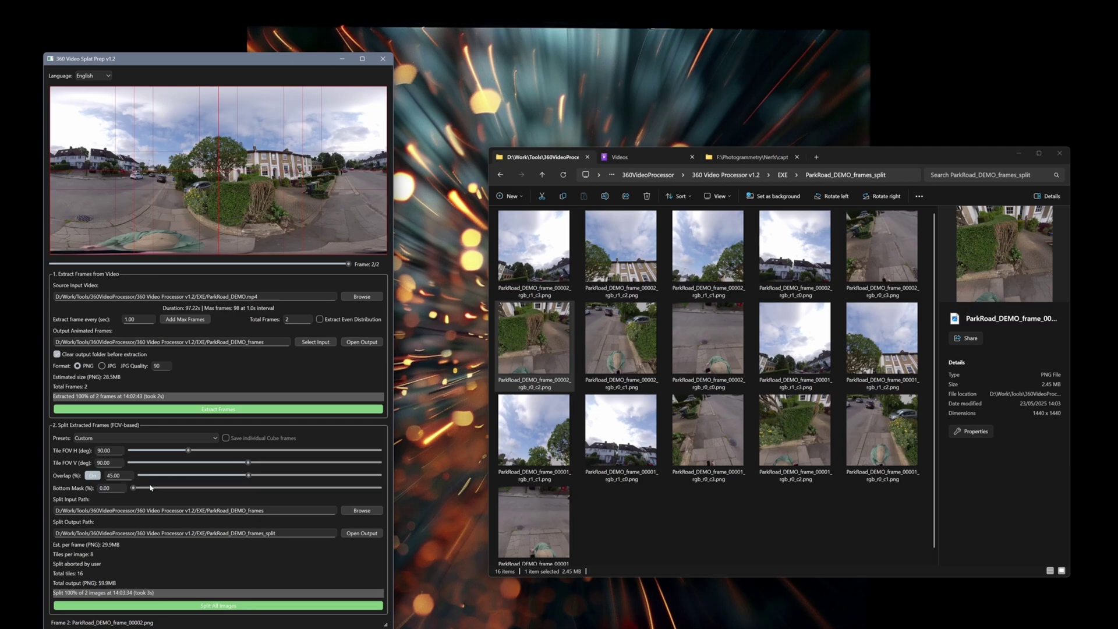
left_click(608, 339)
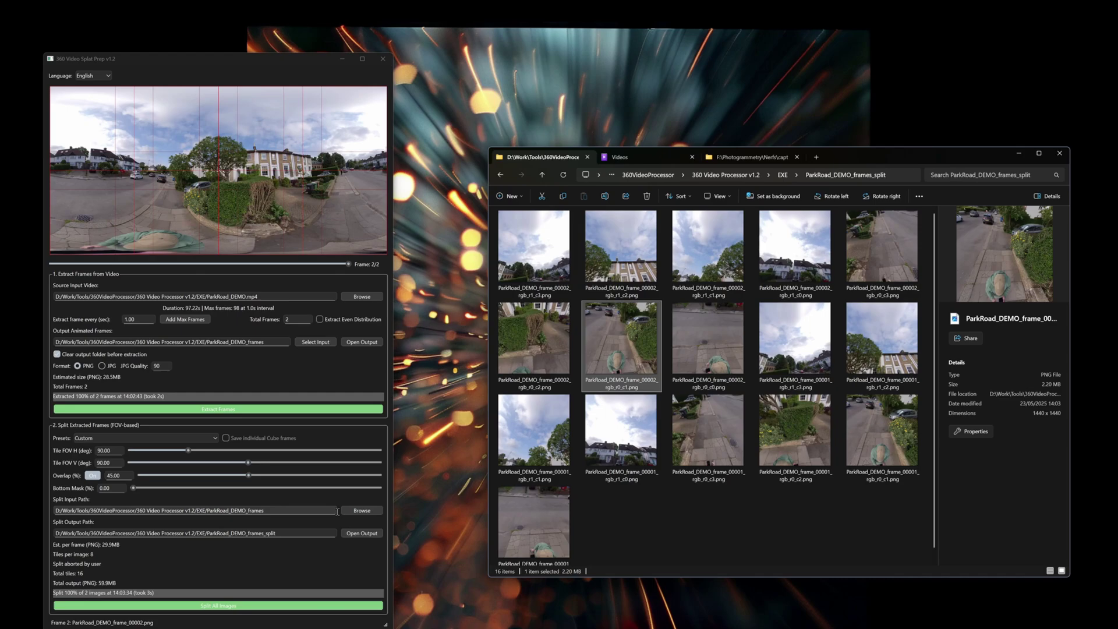
left_click(225, 605)
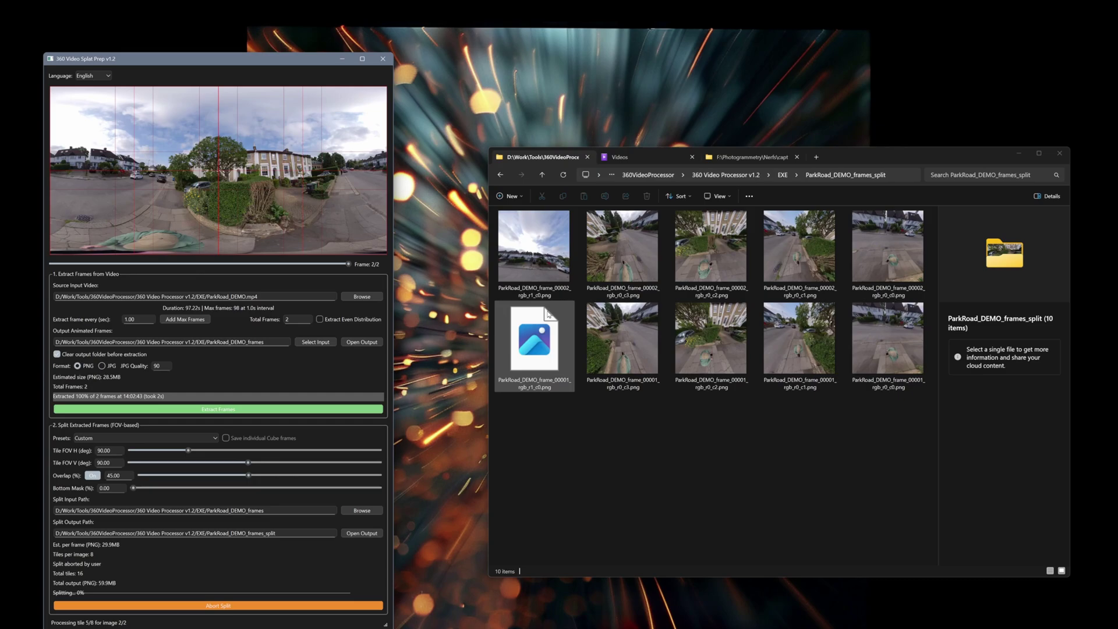
left_click(635, 267)
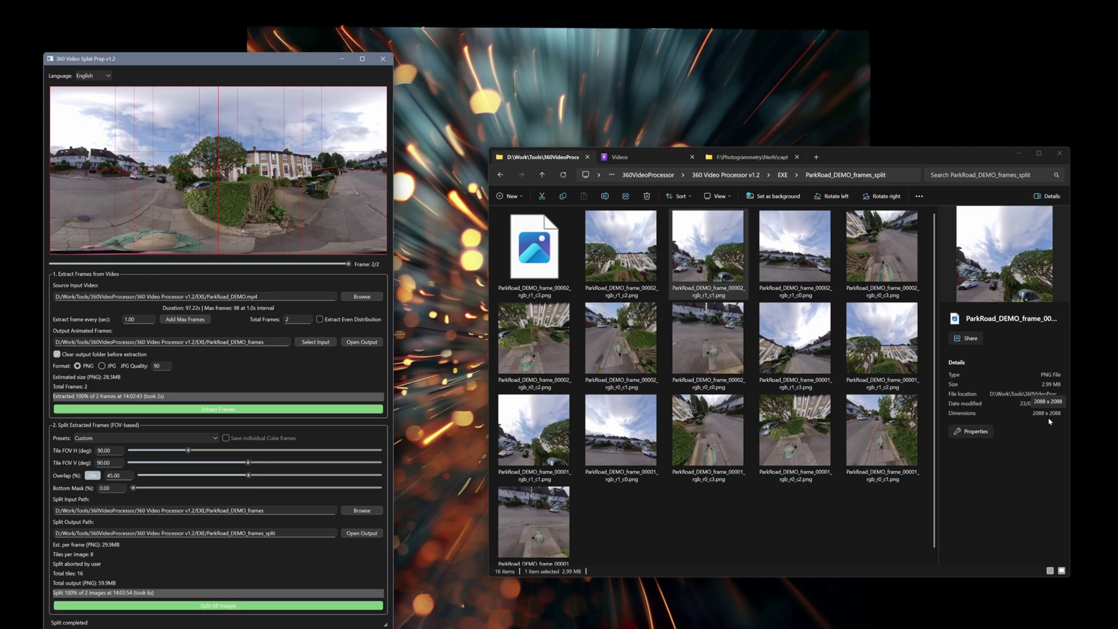
double_click(534, 337)
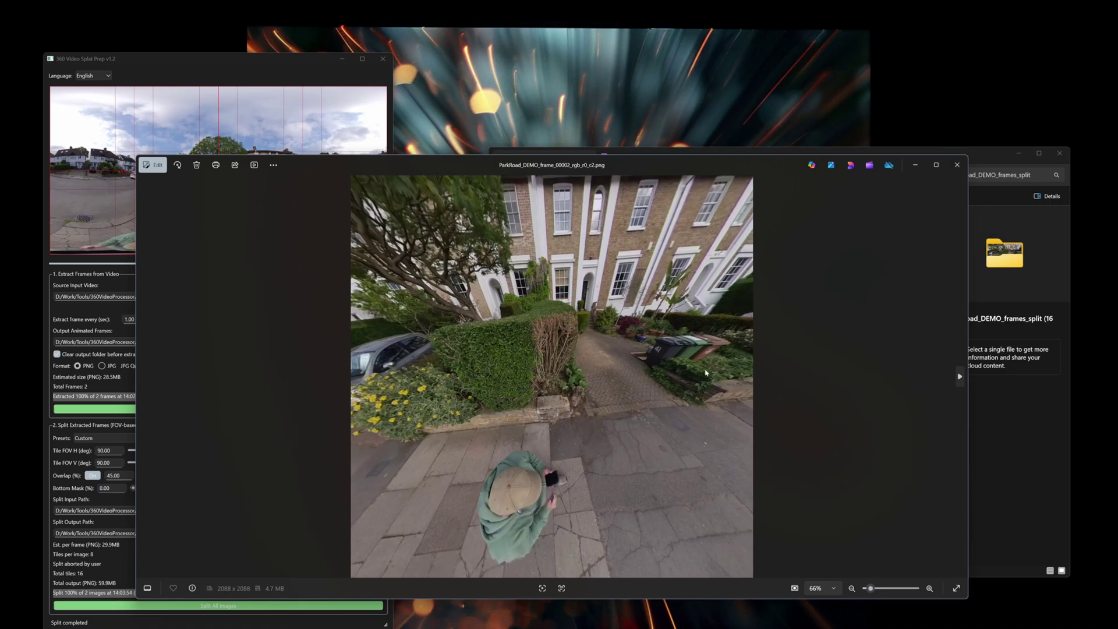
left_click(957, 165)
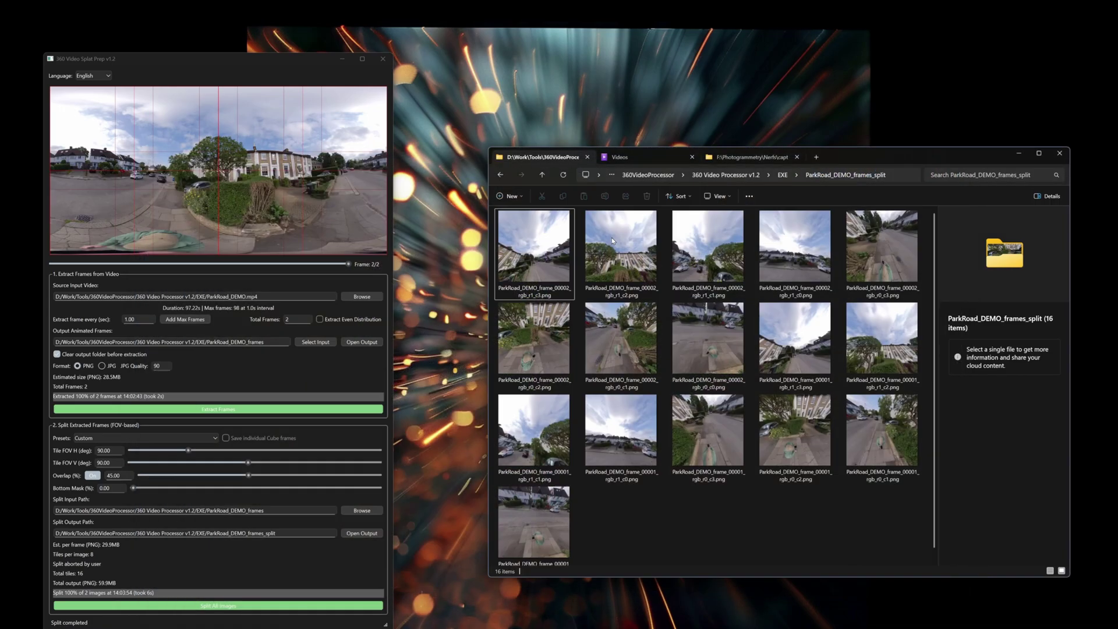
left_click(550, 251)
double_click(550, 250)
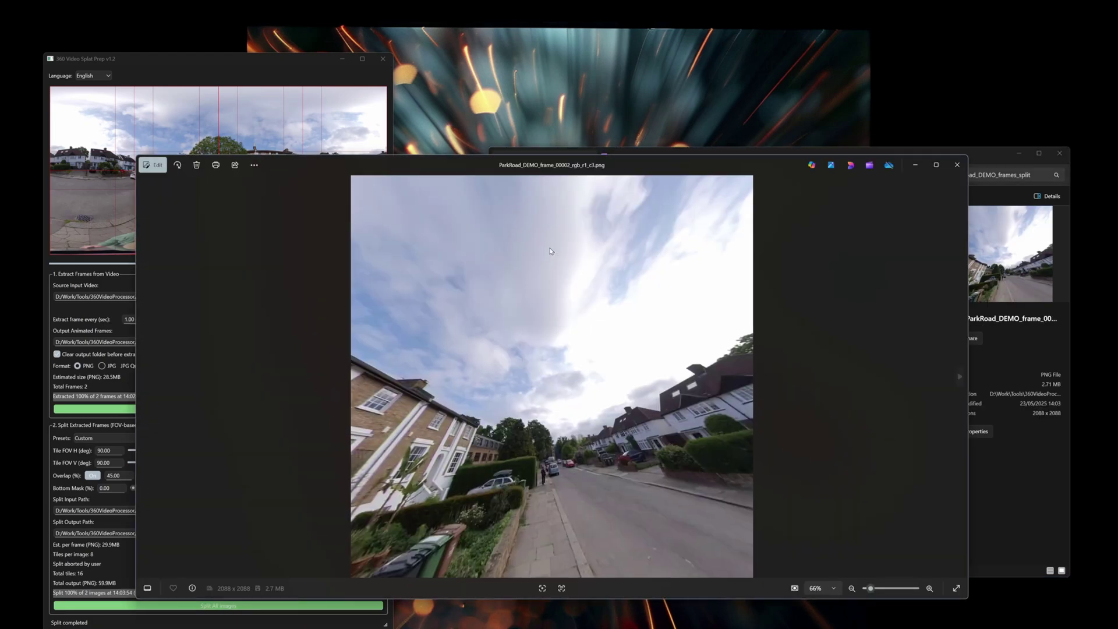
key("Right")
key("Left")
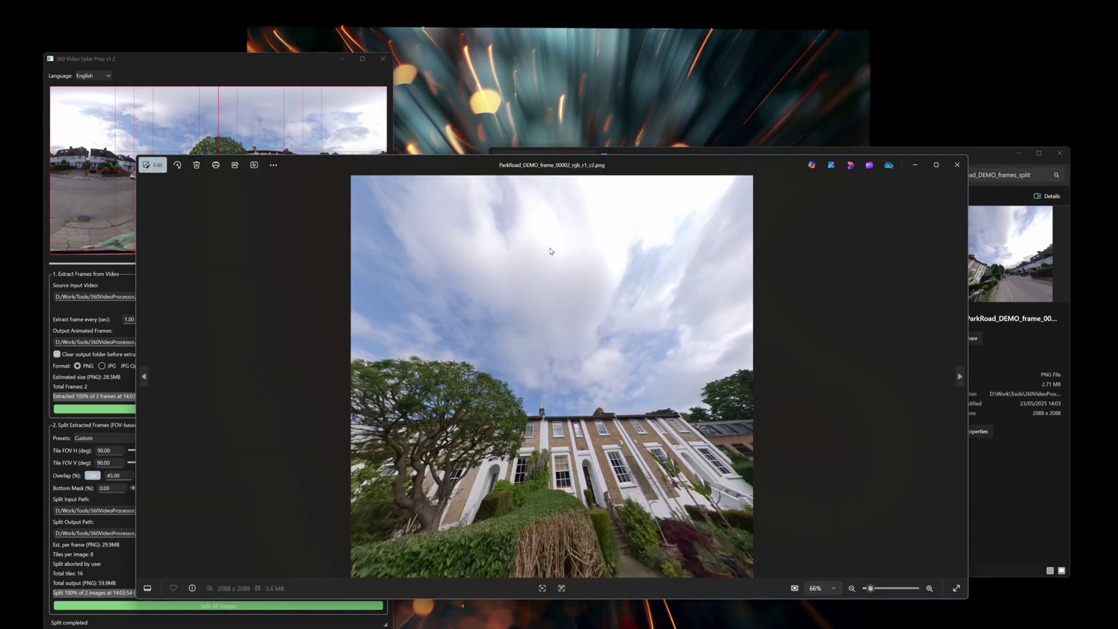
key("Right")
key("Left")
key("Right")
key("Left")
key("Right")
key("Left")
key("Left")
key("Right")
key("Left")
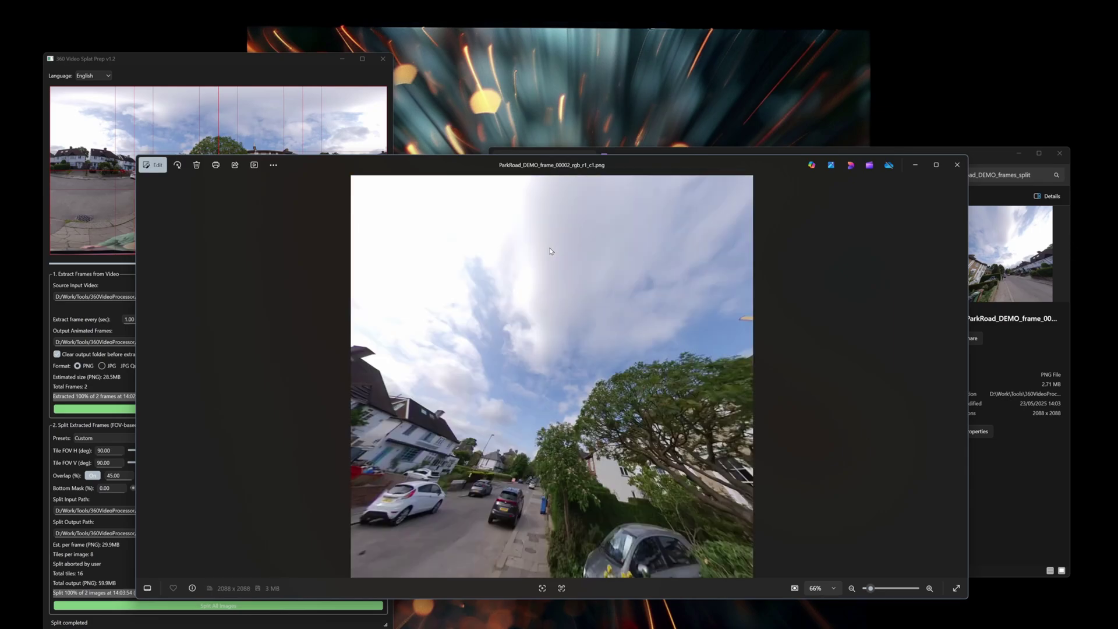
key("Left")
key("Right")
key("Right")
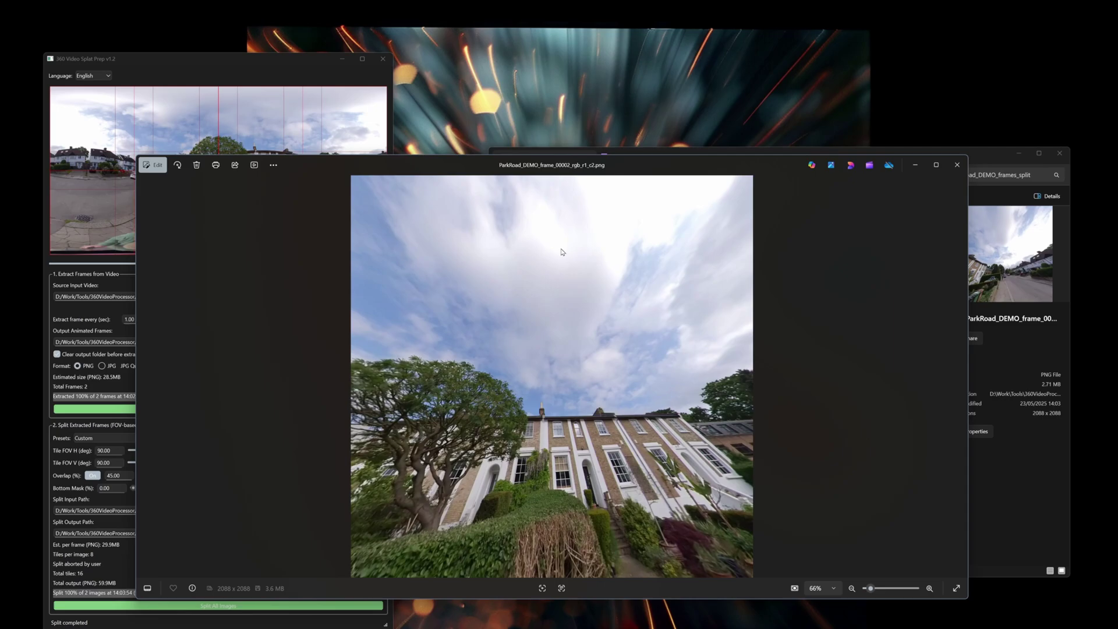
- Close the photo viewer and extract 10 frames from the video
left_click(957, 165)
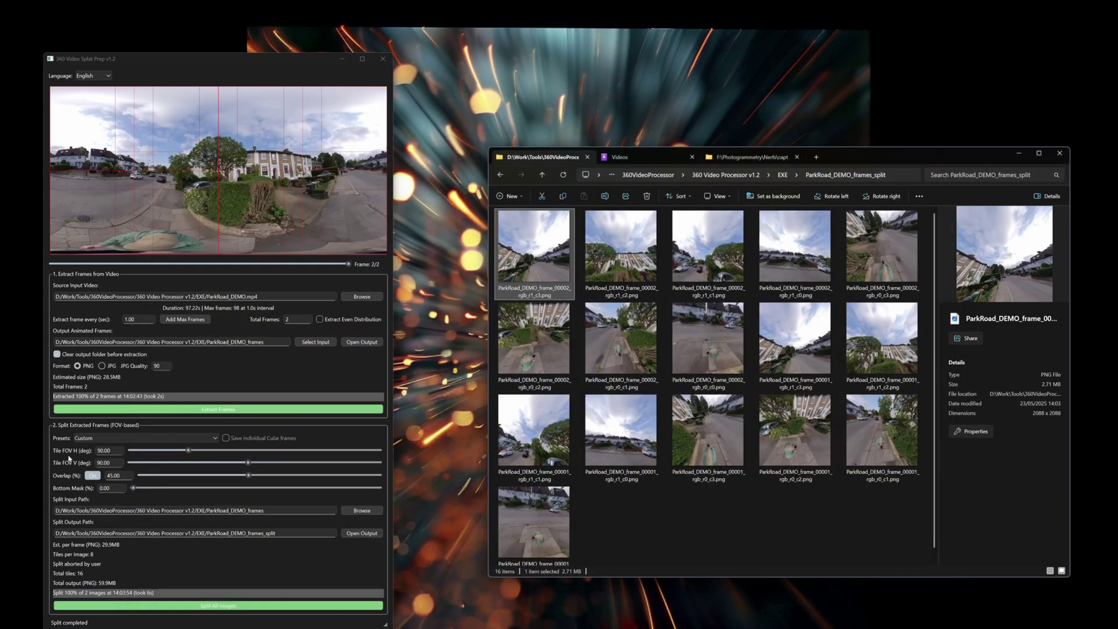
left_click(126, 439)
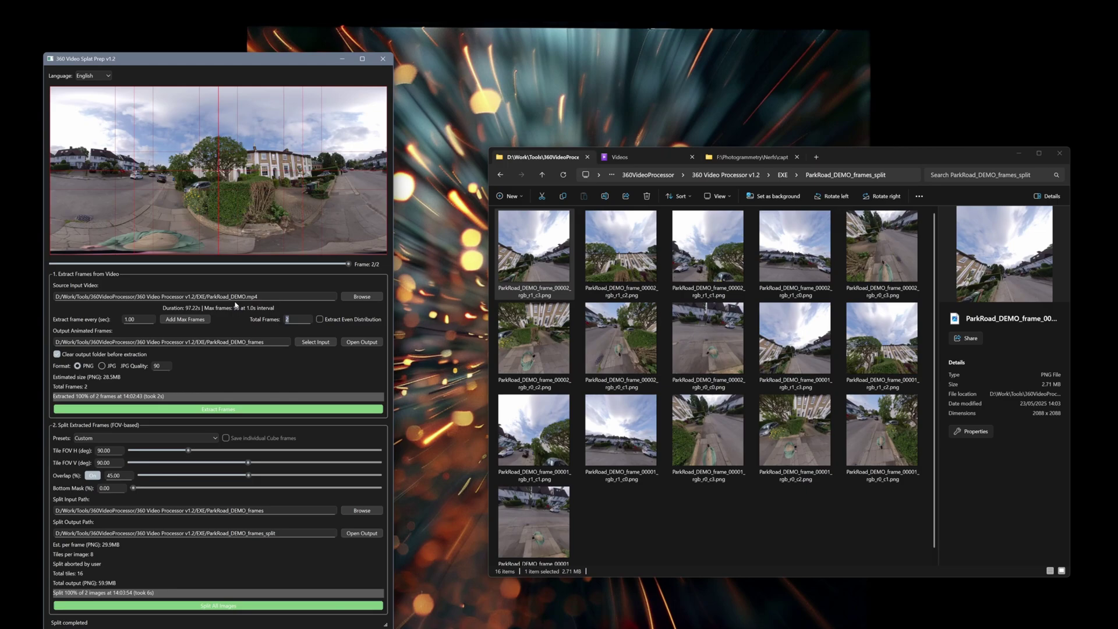
type("0")
left_click(225, 411)
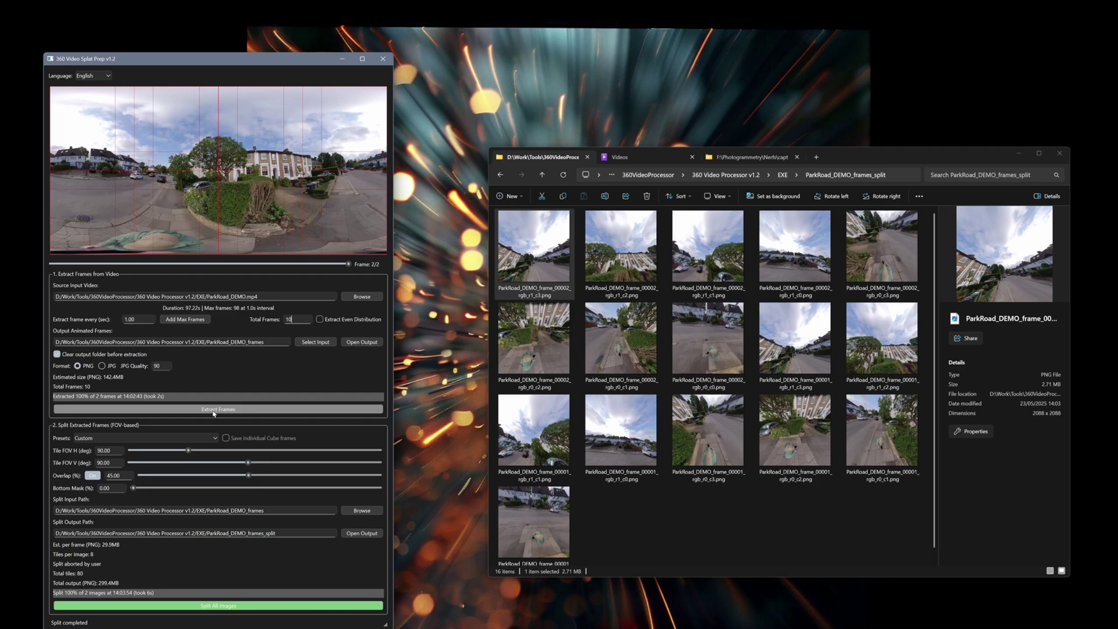
- Split all ten extracted frames using the Quick Preview preset
left_click(541, 175)
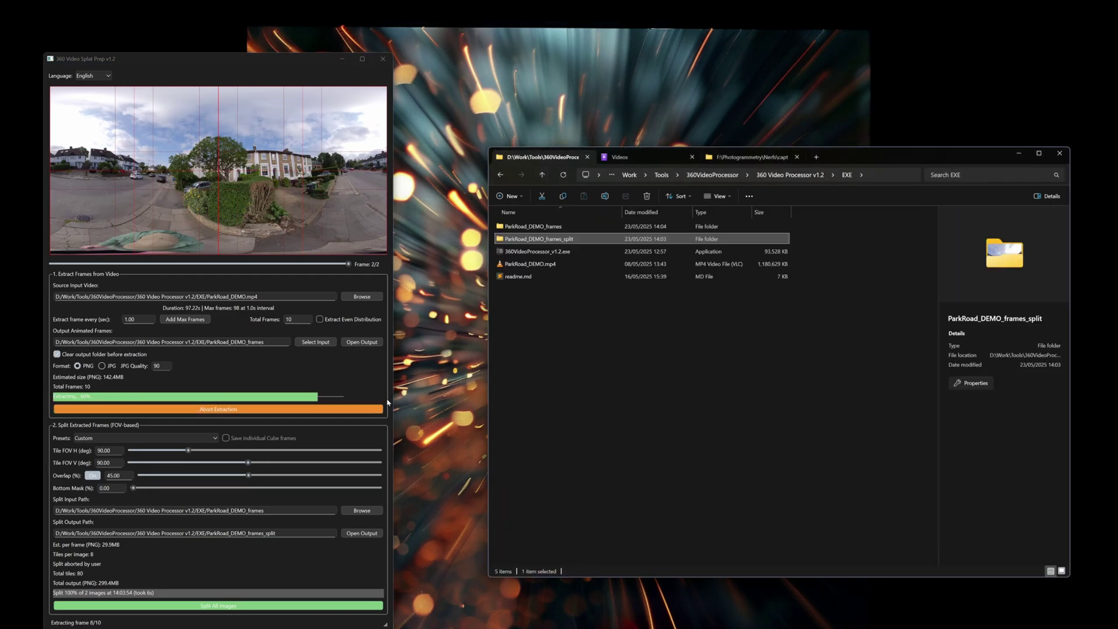
left_click(146, 437)
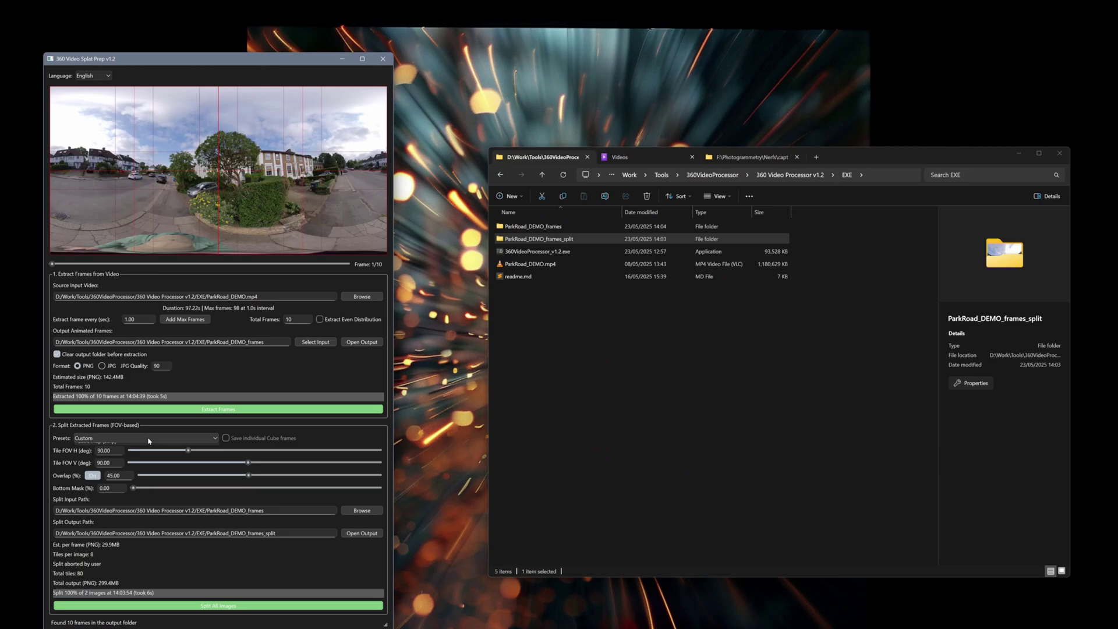
left_click(149, 486)
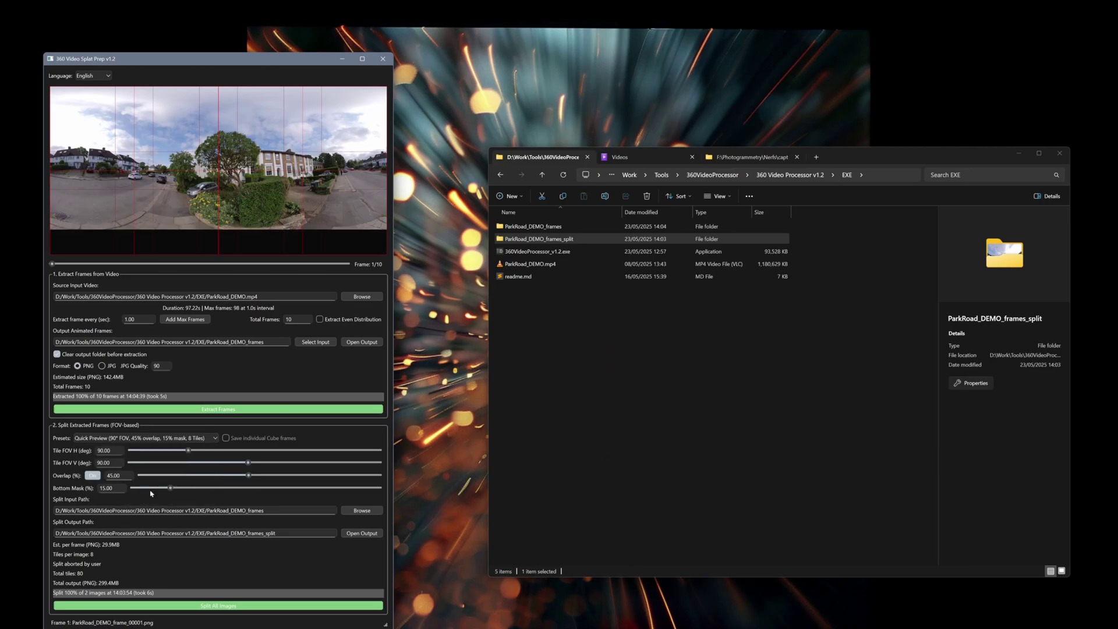
left_click(219, 606)
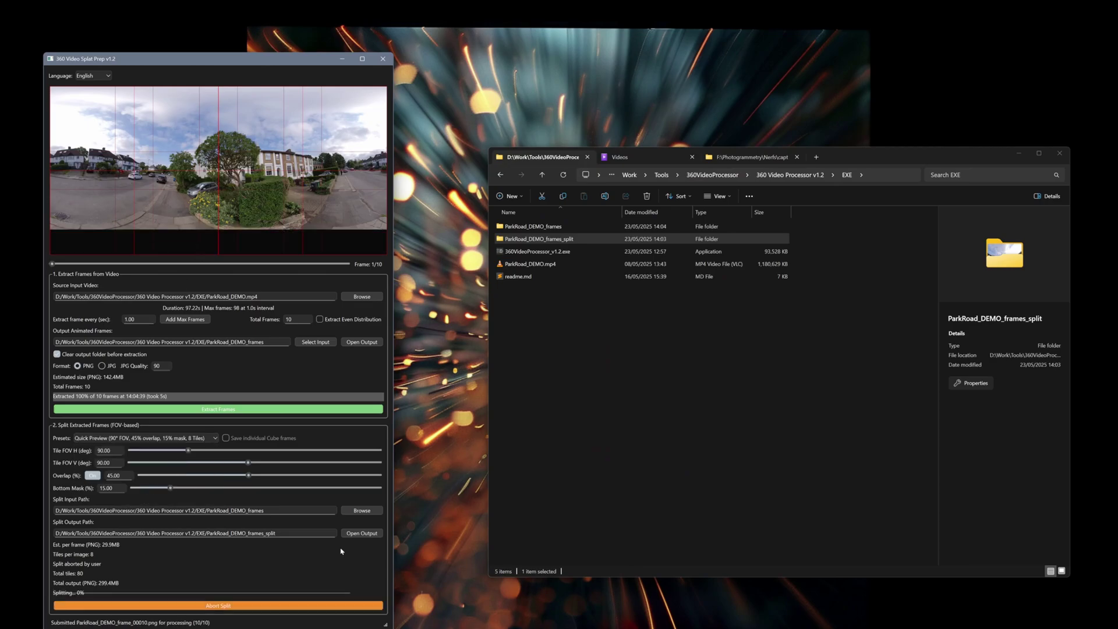
- In ParkRoad_DEMO_frames_split, bring up the options for the frame 6 r0_c1 tile
double_click(569, 239)
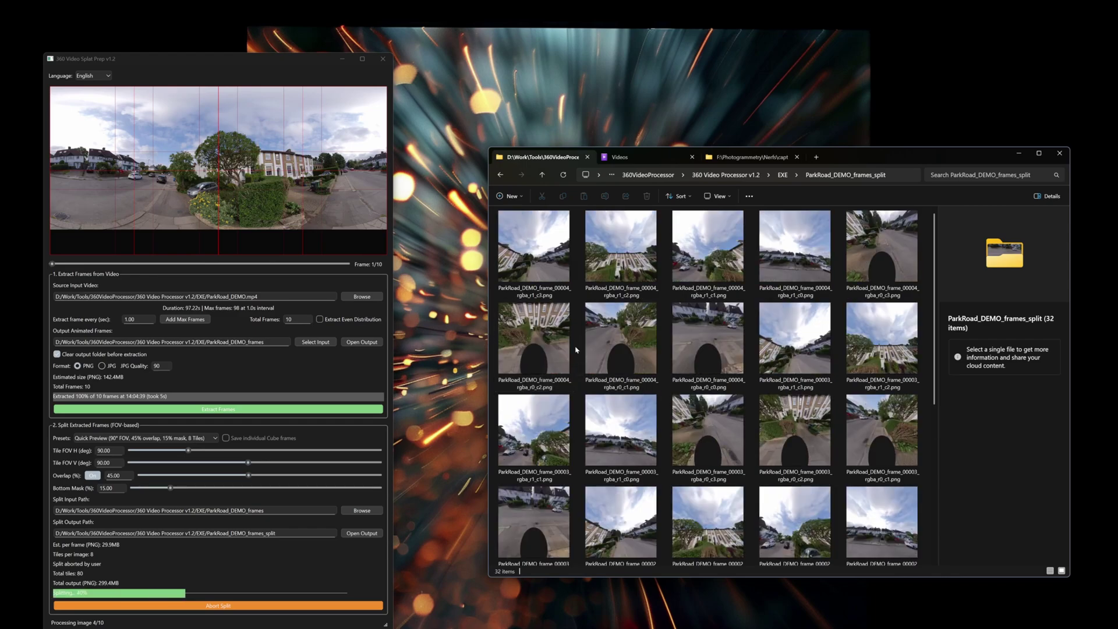
right_click(709, 361)
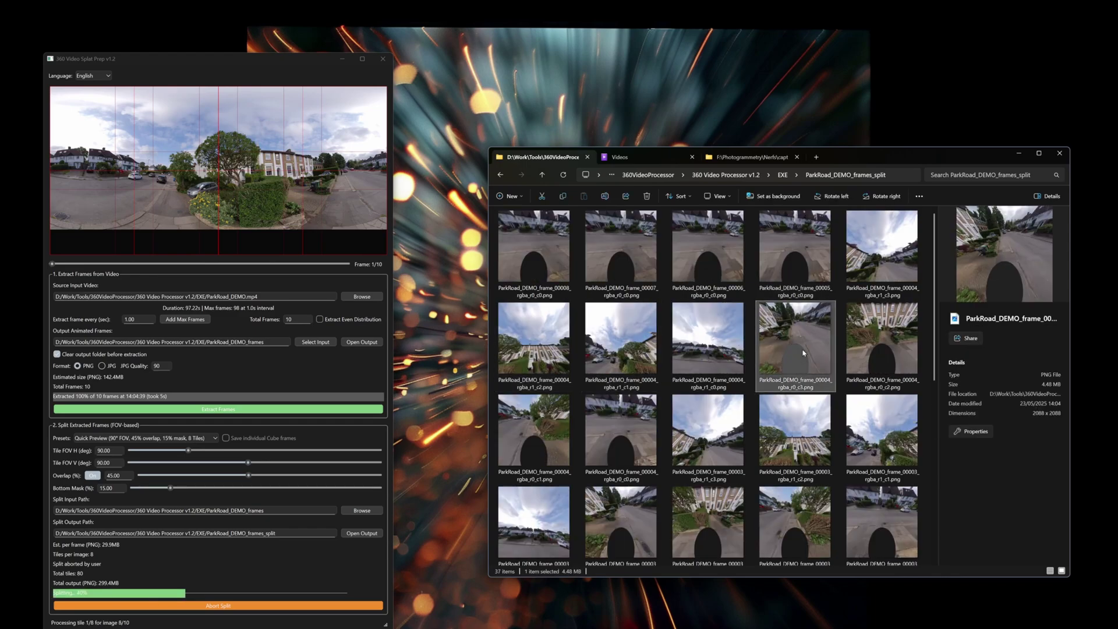
left_click(710, 361)
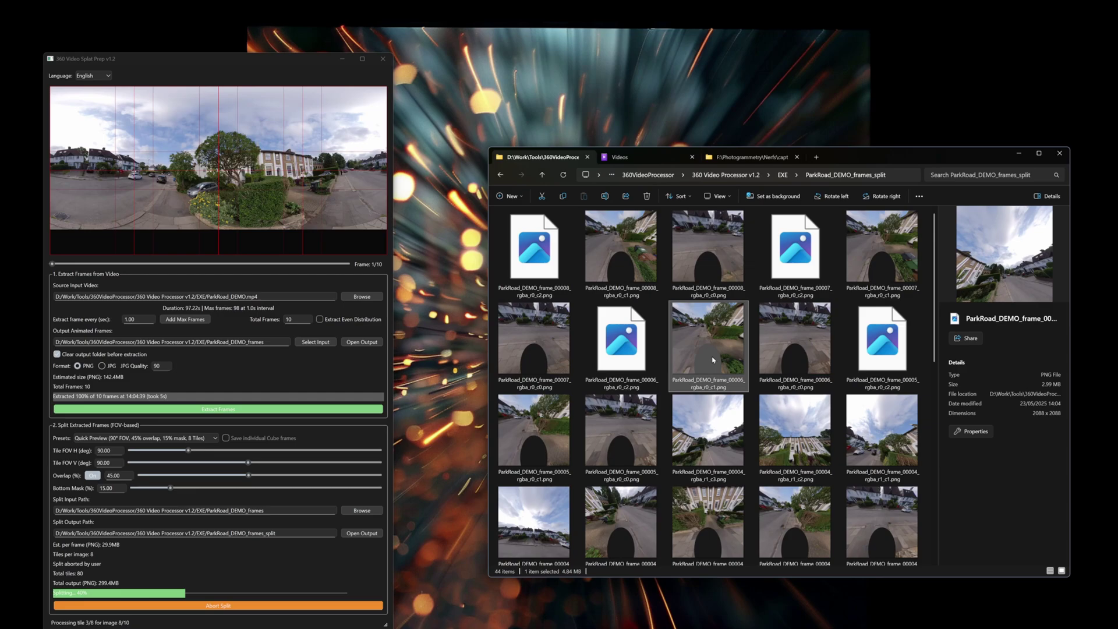
right_click(712, 360)
- Open the tile in GIMP, toggle its alpha channel to reveal the masked person, then close it
mouse_move(825, 273)
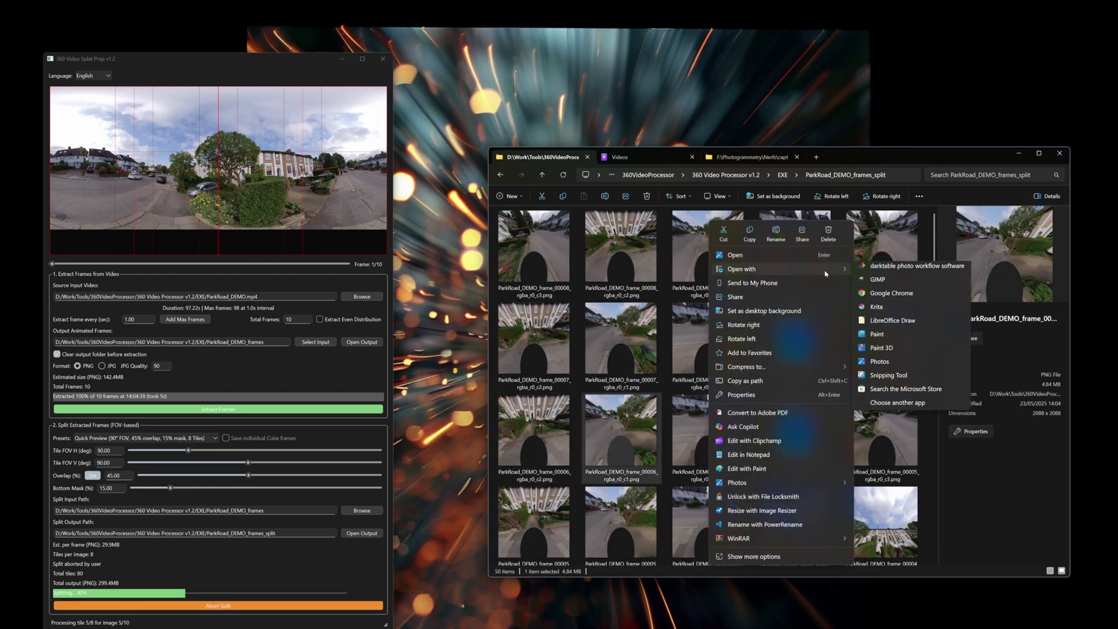
left_click(864, 345)
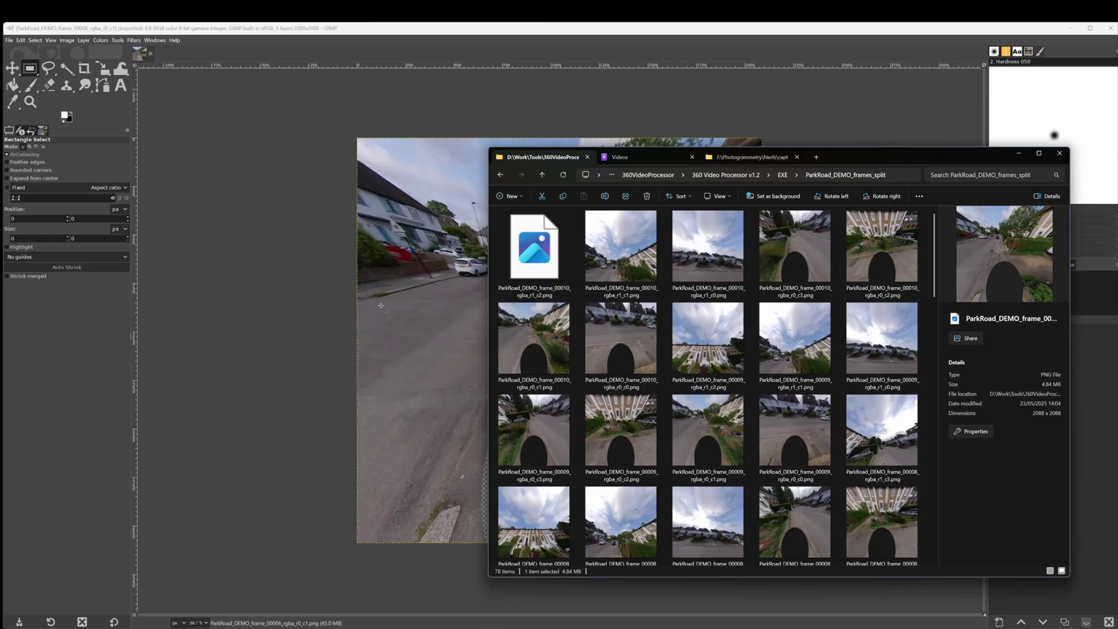
left_click(272, 295)
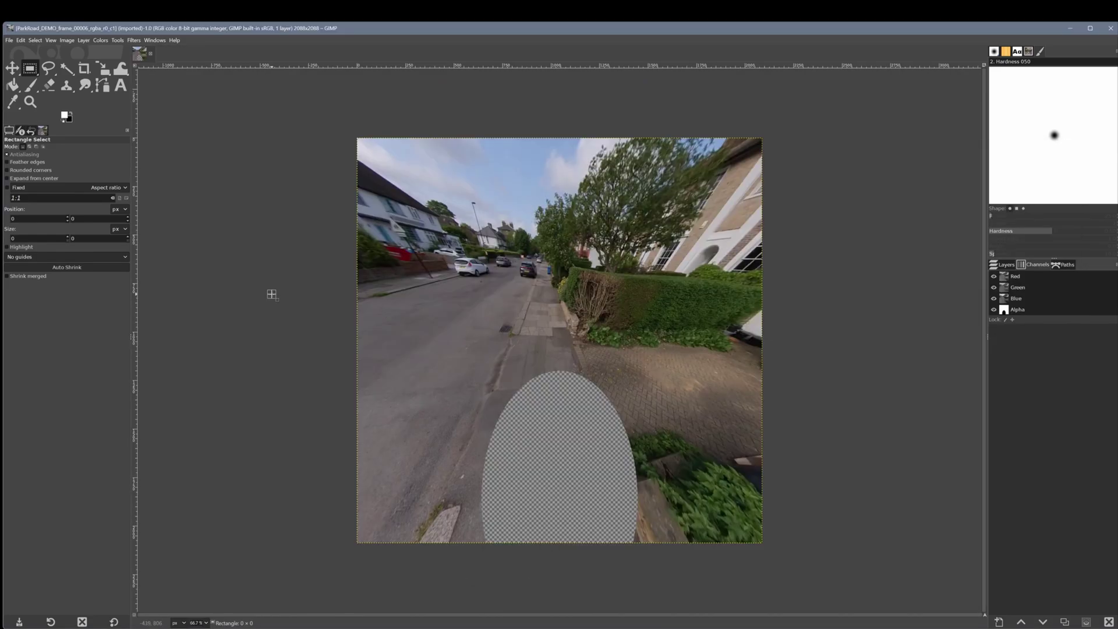
left_click(994, 309)
left_click(994, 310)
left_click(994, 310)
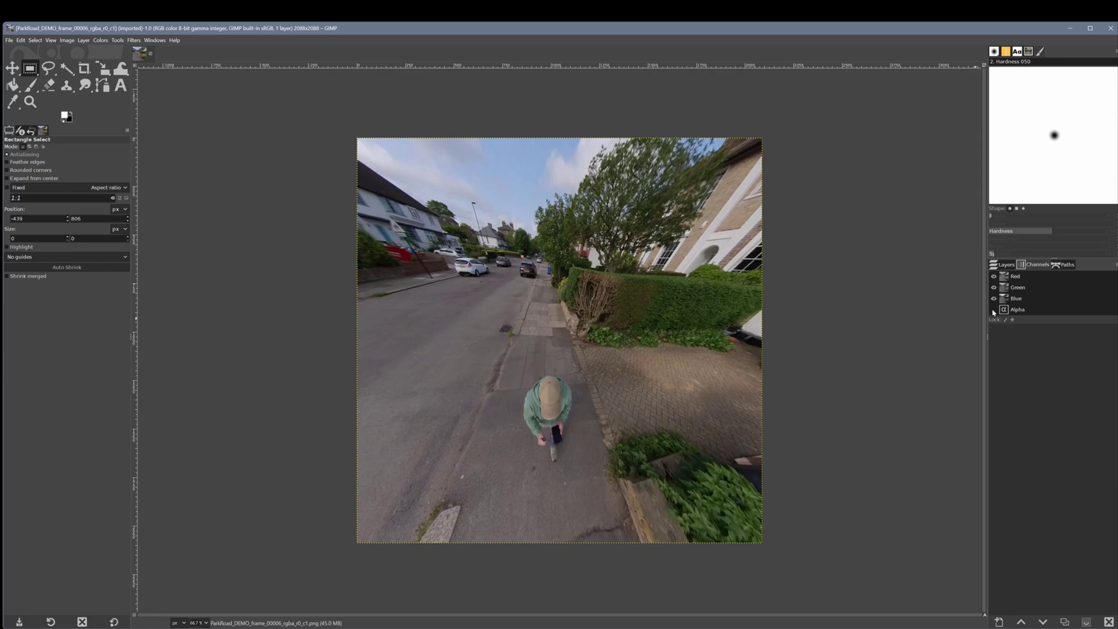
left_click(1111, 28)
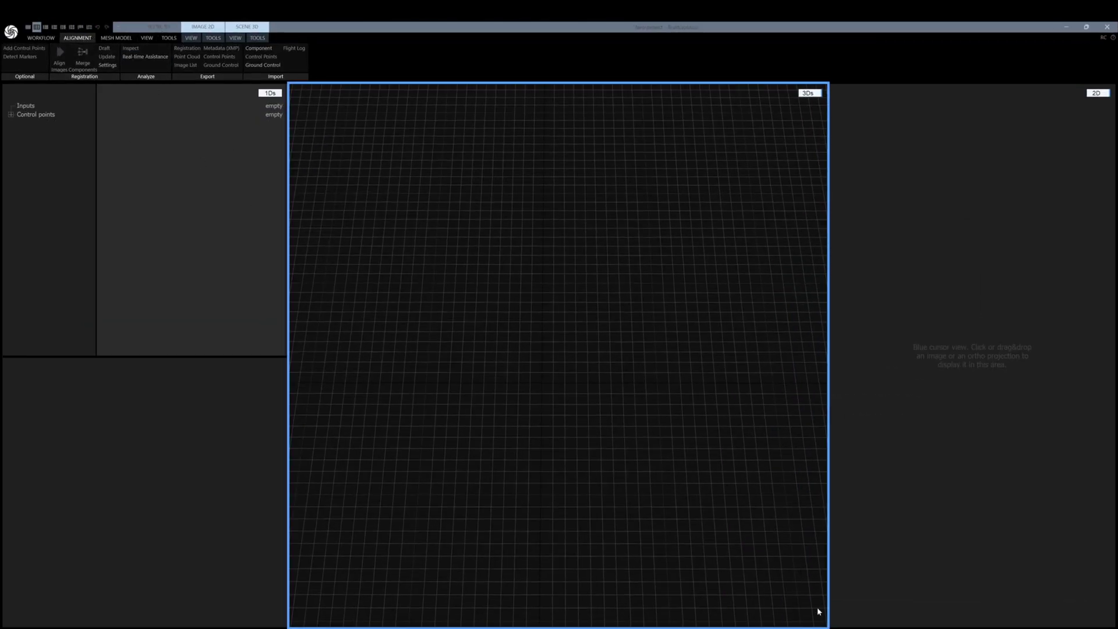
- Add all 80 frames_split tile images to the project and align them into Component 0
left_click(527, 591)
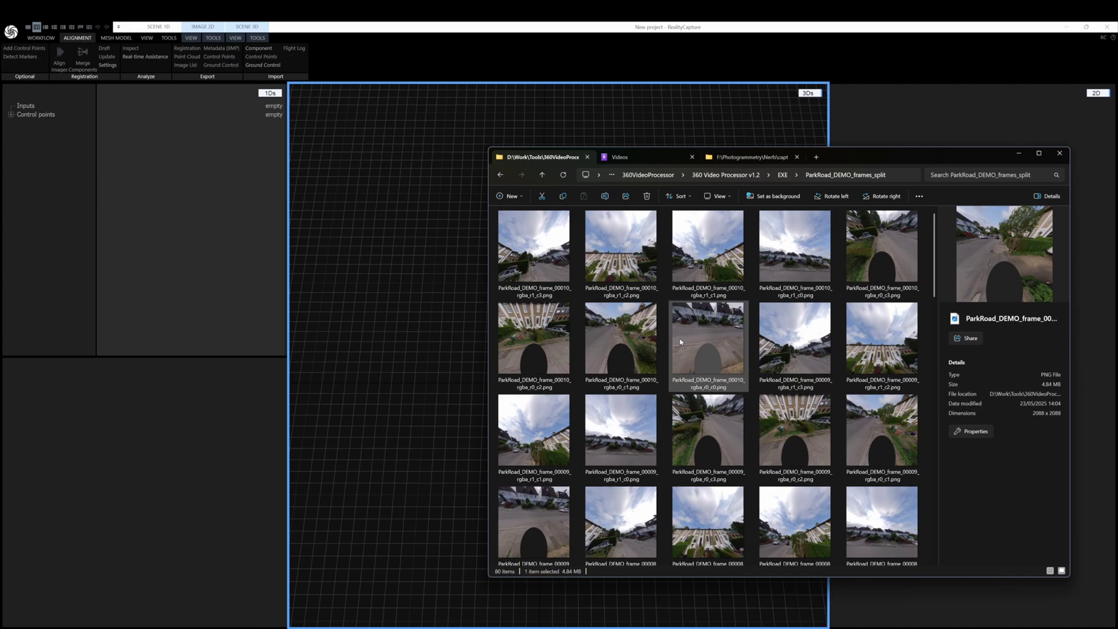
key("ctrl+a")
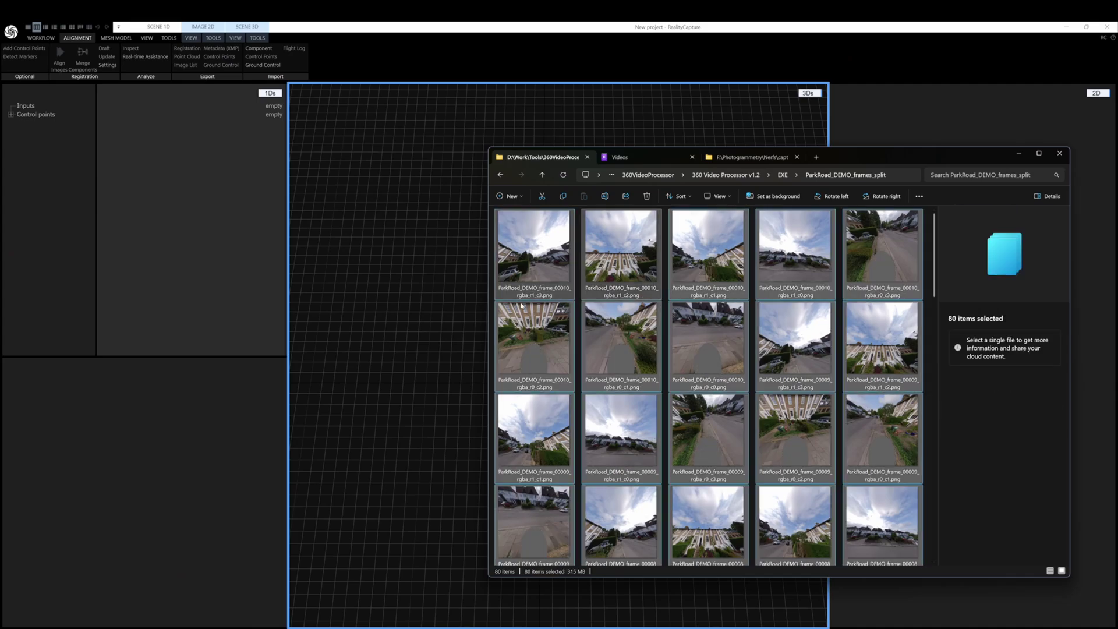
left_click(783, 175)
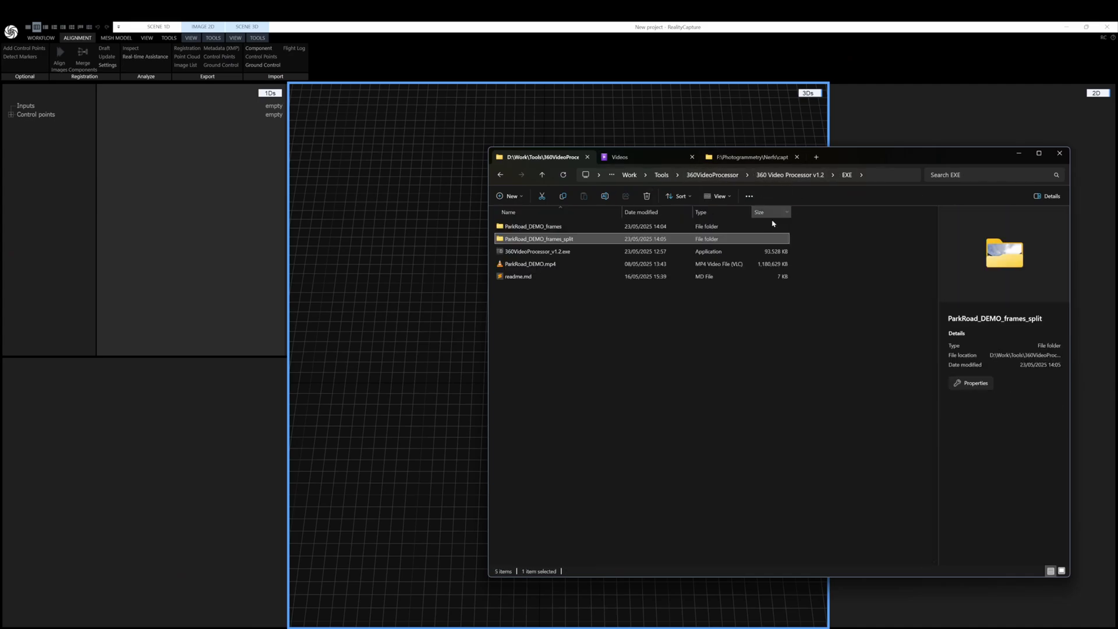
left_click_drag(257, 216, 259, 218)
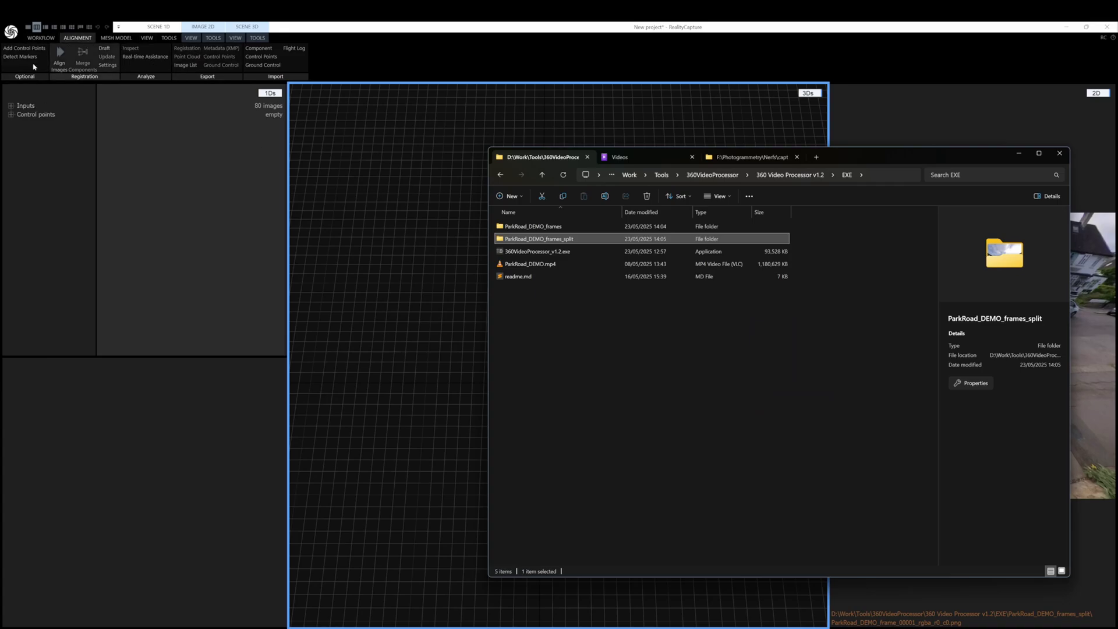
left_click(59, 58)
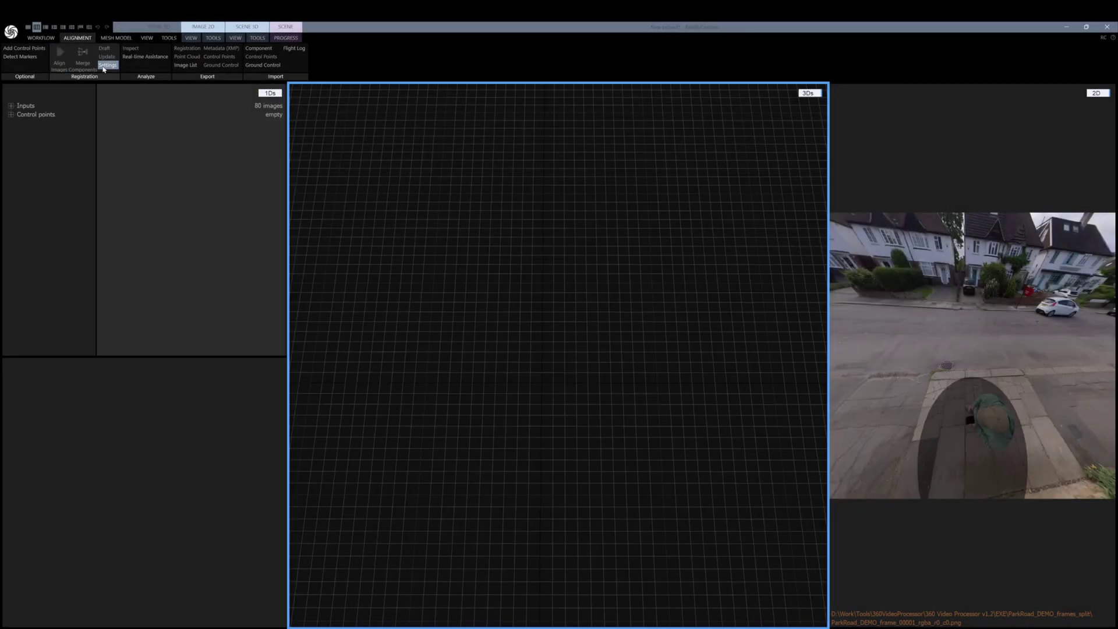
left_click(107, 64)
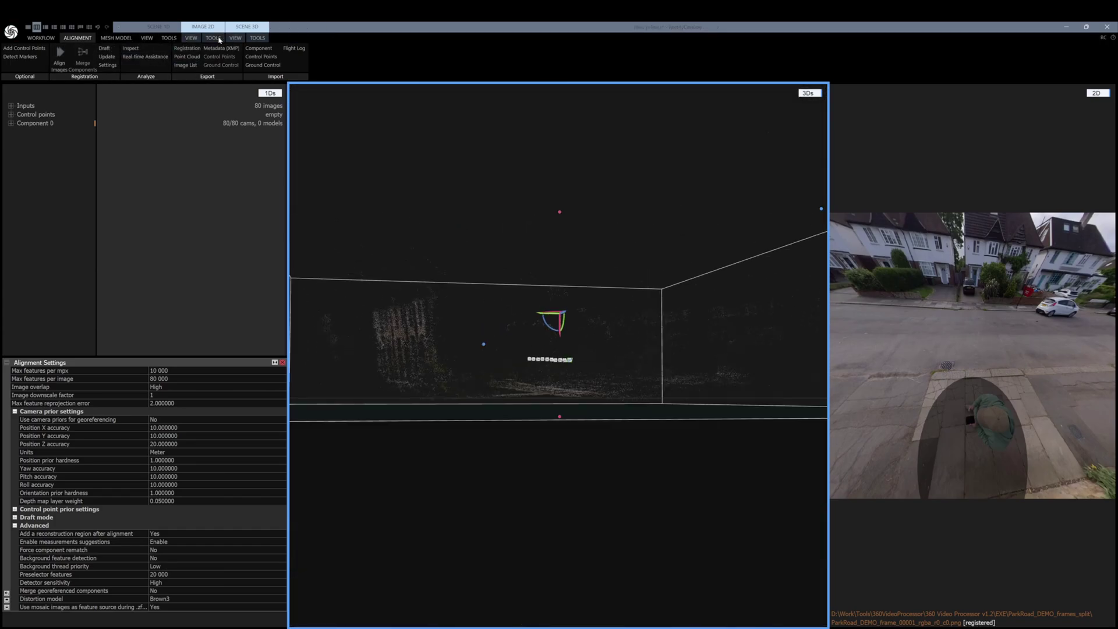
- Show Component 0's alignment report and orbit around its camera track
left_click(213, 39)
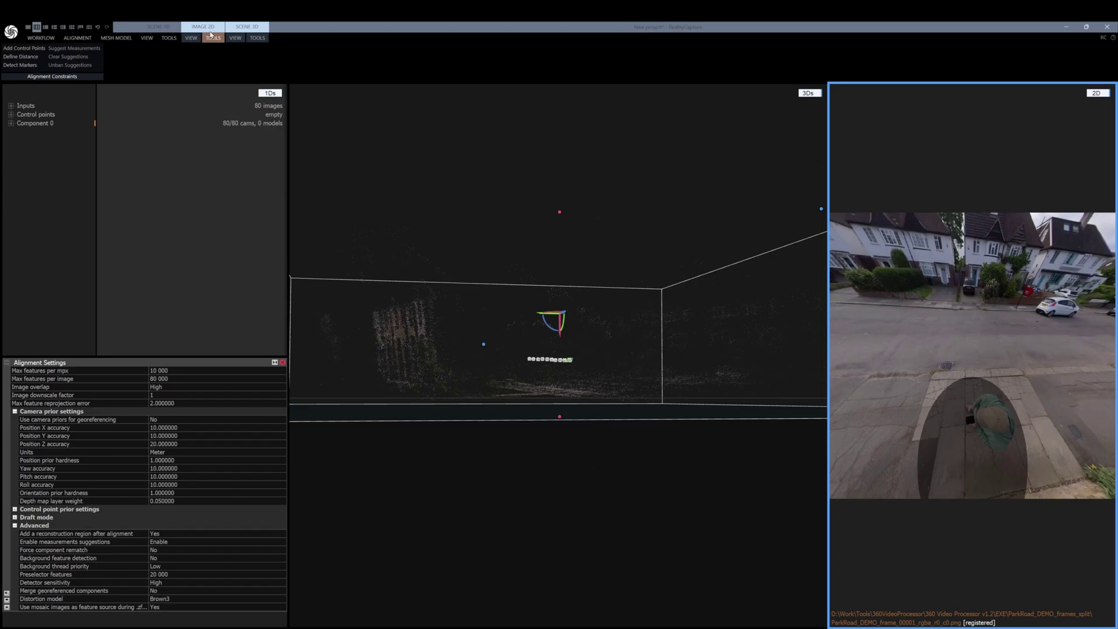
left_click(192, 39)
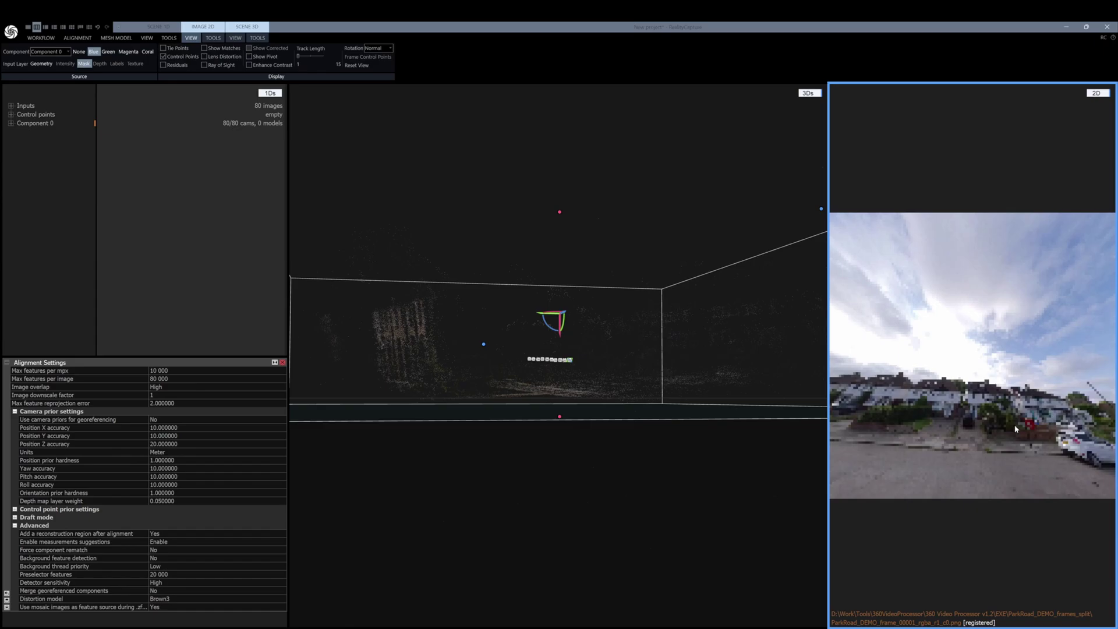
left_click_drag(495, 379, 462, 373)
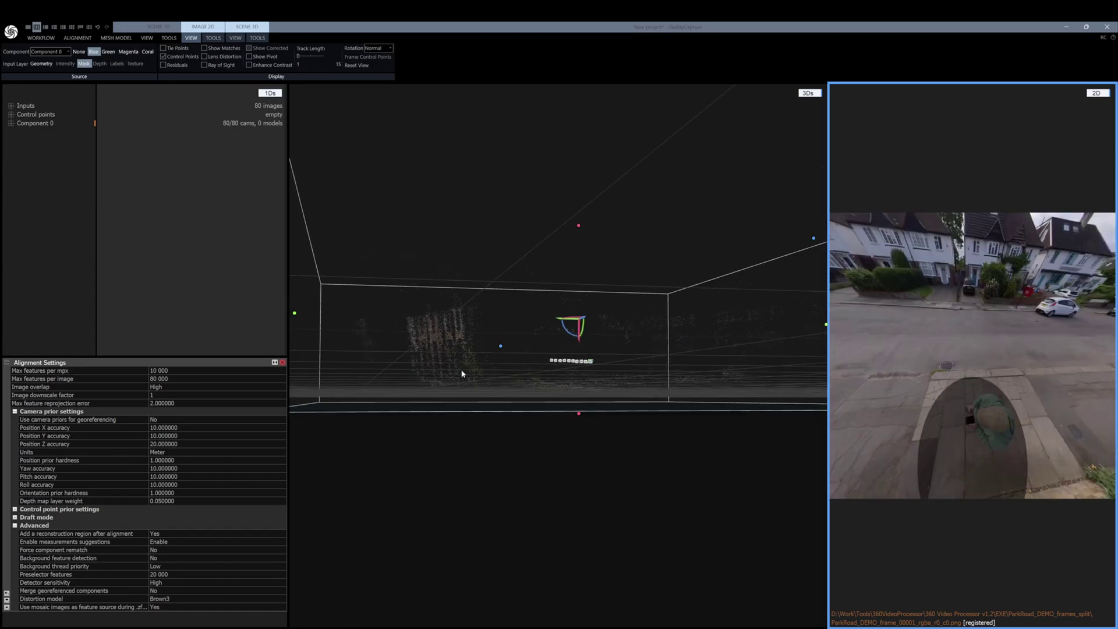
double_click(96, 124)
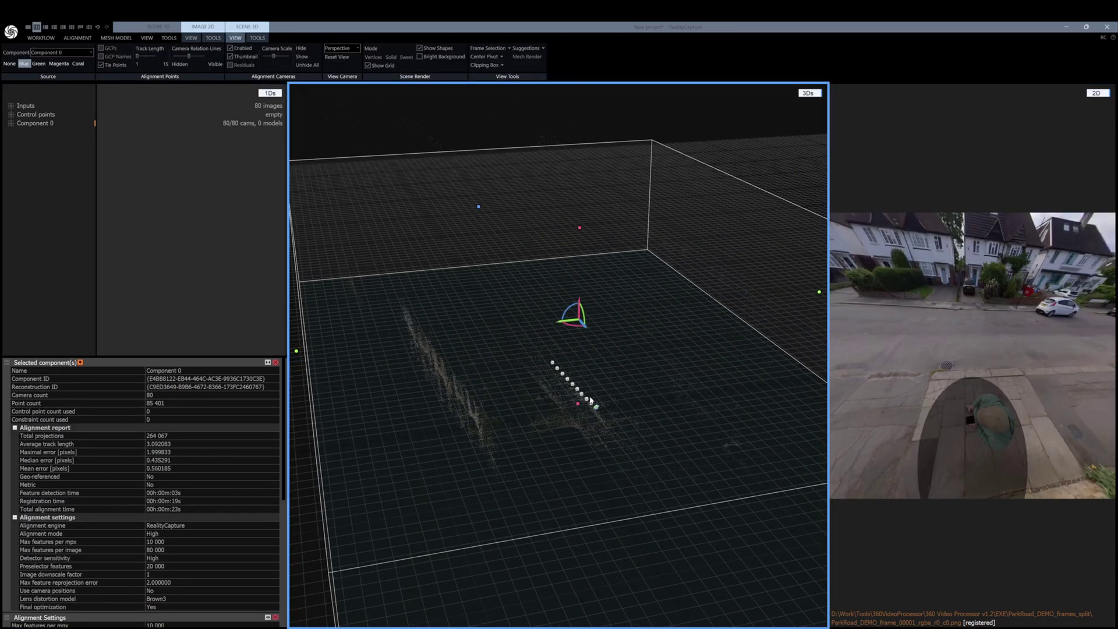
left_click_drag(590, 401, 512, 360)
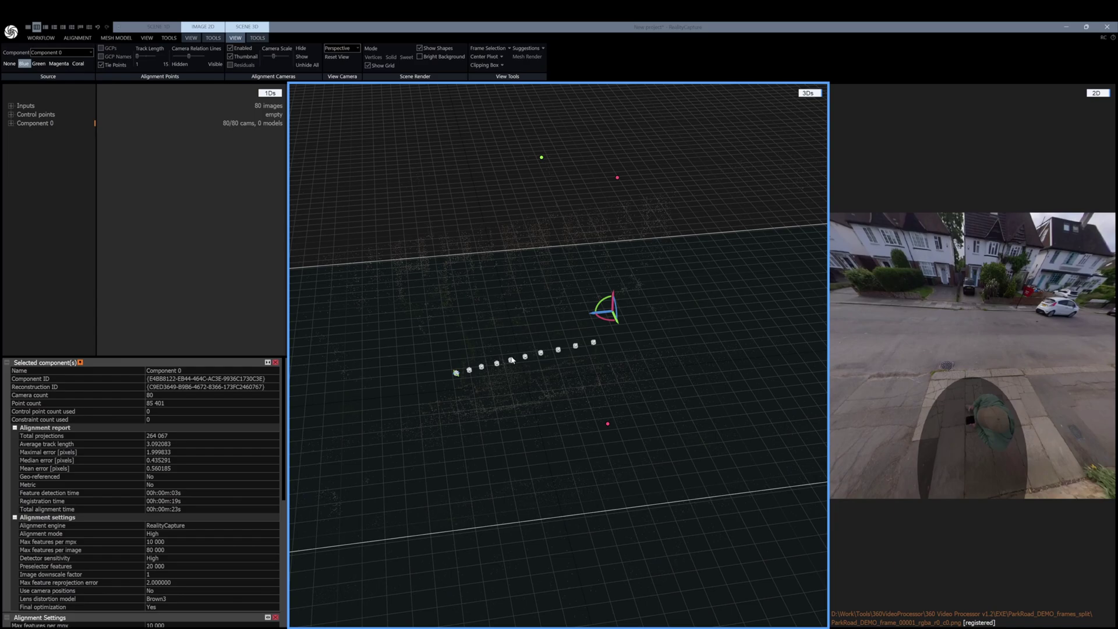
- Zoom out and view the straight camera track from directly above in Top view
scroll(511, 360, "up", 4)
scroll(629, 397, "up", 8)
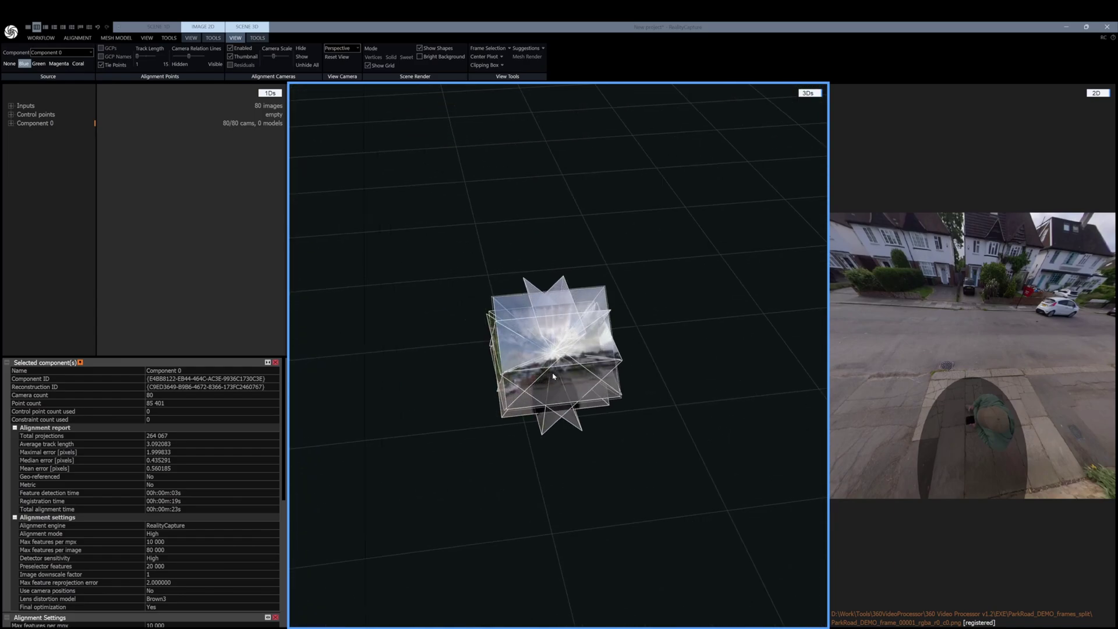
scroll(568, 412, "down", 3)
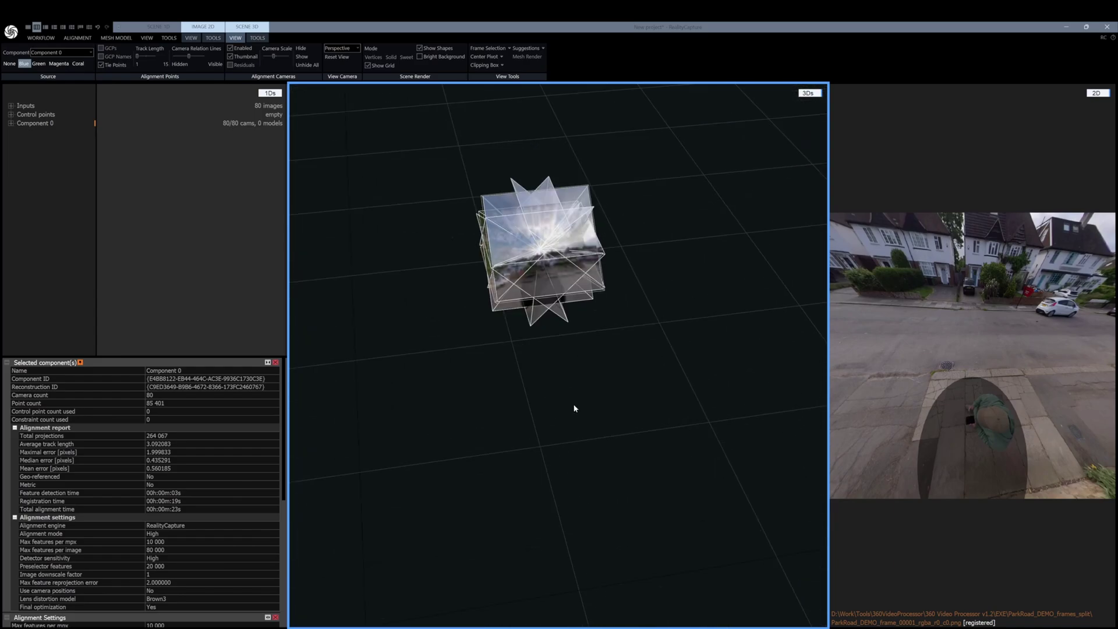
scroll(582, 377, "down", 3)
scroll(582, 369, "down", 3)
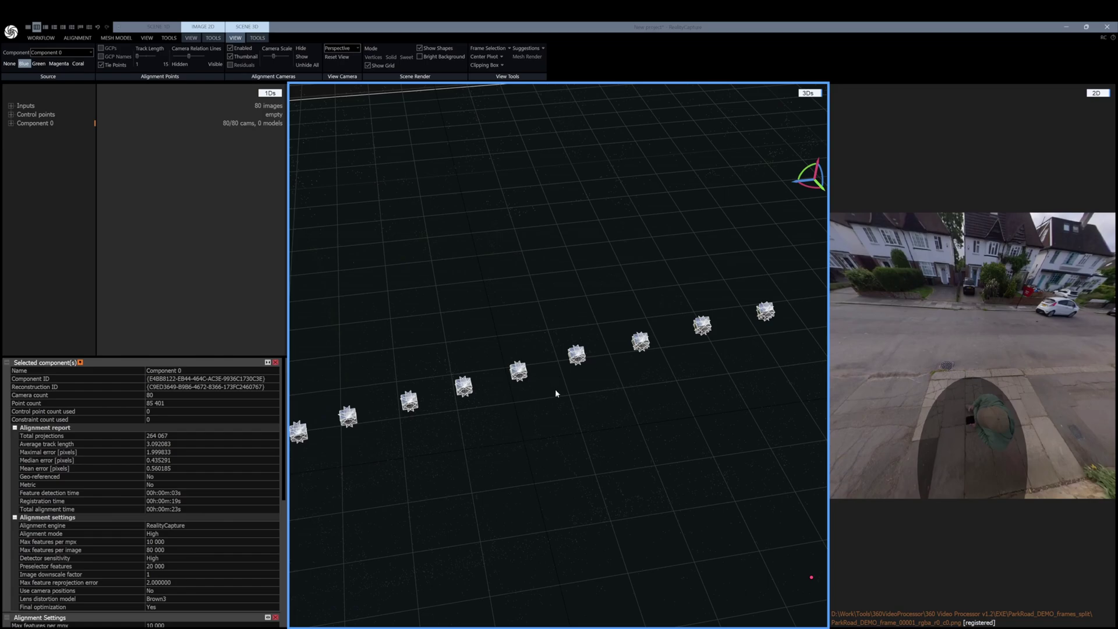
scroll(555, 390, "down", 5)
key("KP_7")
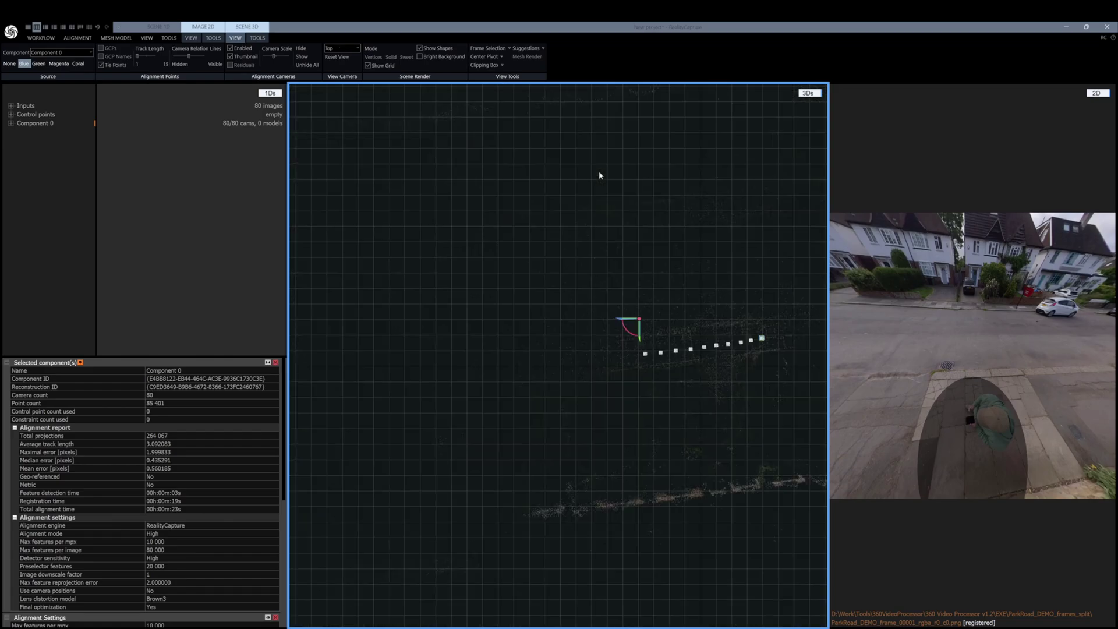
scroll(661, 429, "down", 3)
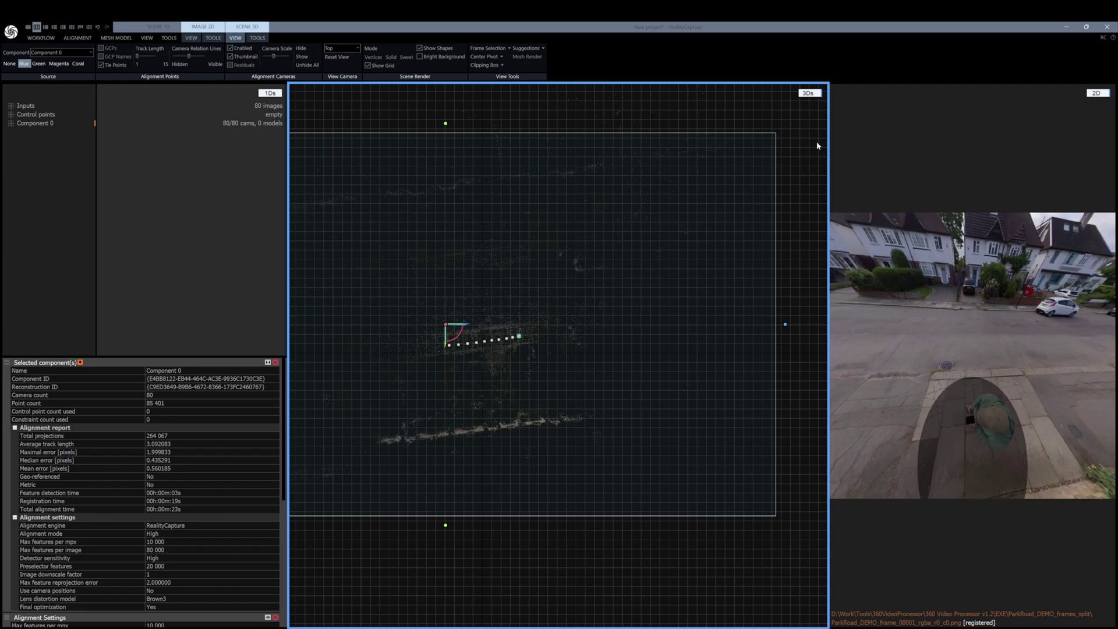
left_click(78, 38)
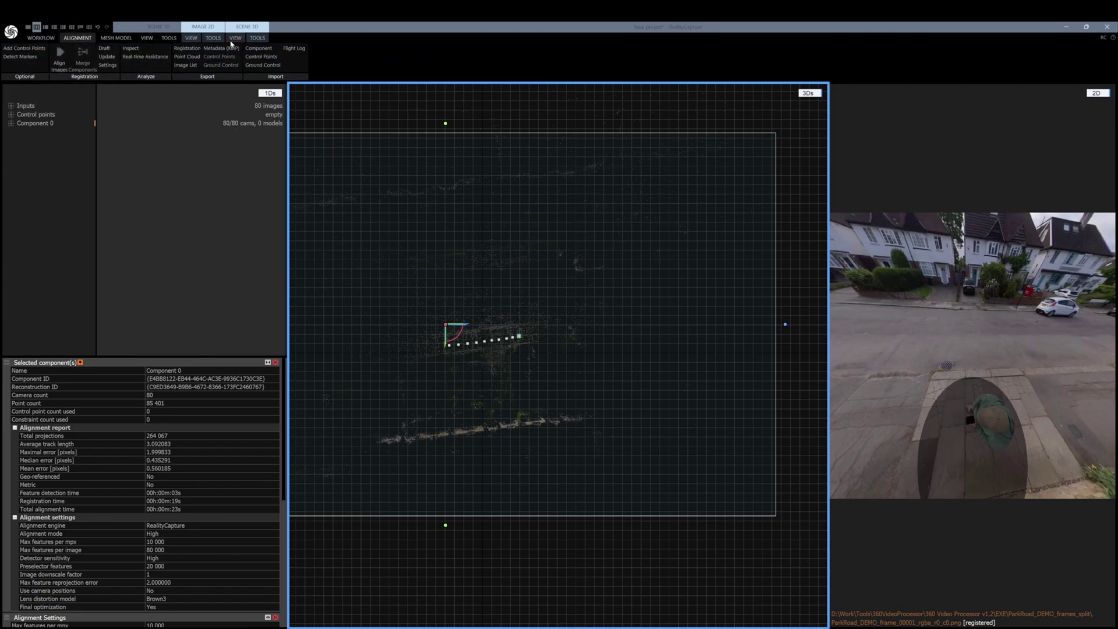
- Clear the reconstruction region and begin rotating the scene so the camera line is level
left_click(260, 38)
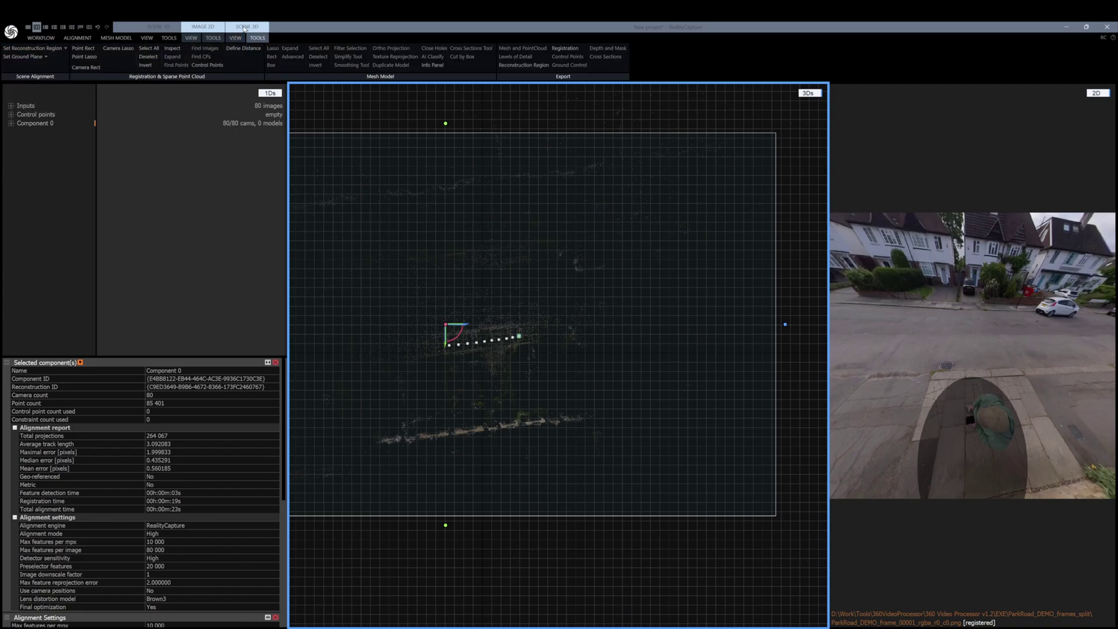
left_click(66, 49)
left_click(70, 115)
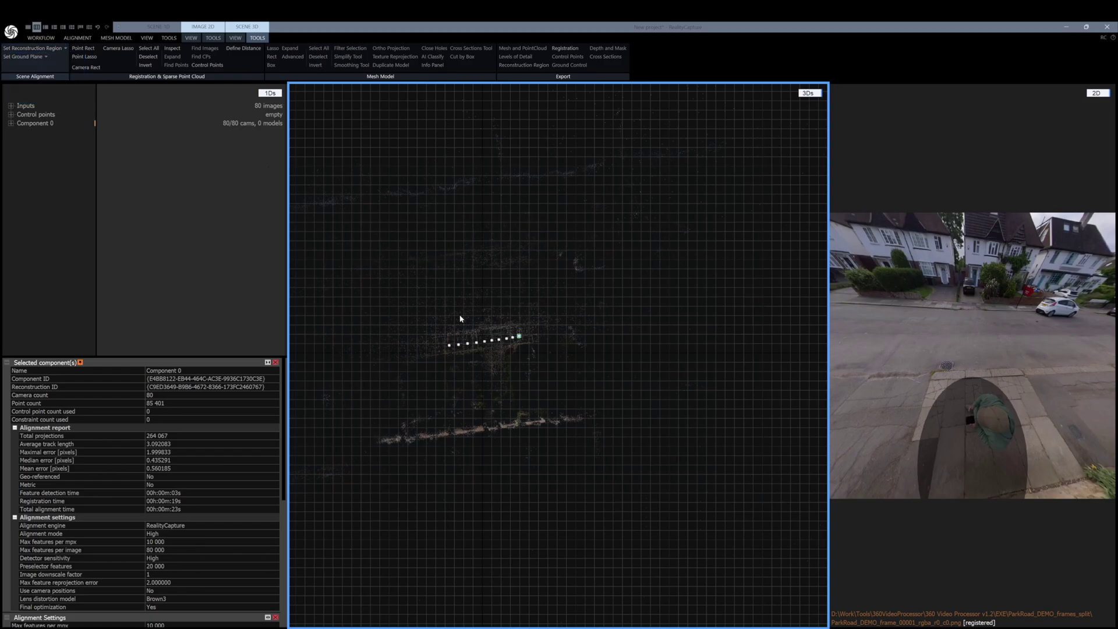
left_click_drag(584, 342, 612, 373)
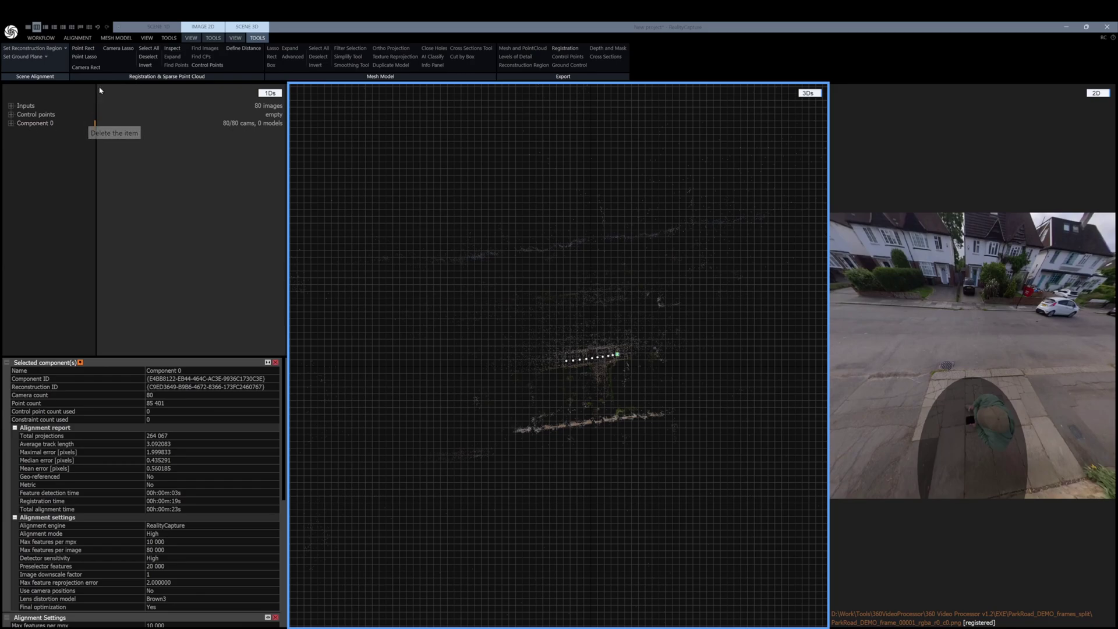
left_click(22, 57)
left_click_drag(606, 394, 590, 304)
- Rotate and straighten the reconstruction, move it left onto the grid, and check in perspective
scroll(593, 448, "up", 5)
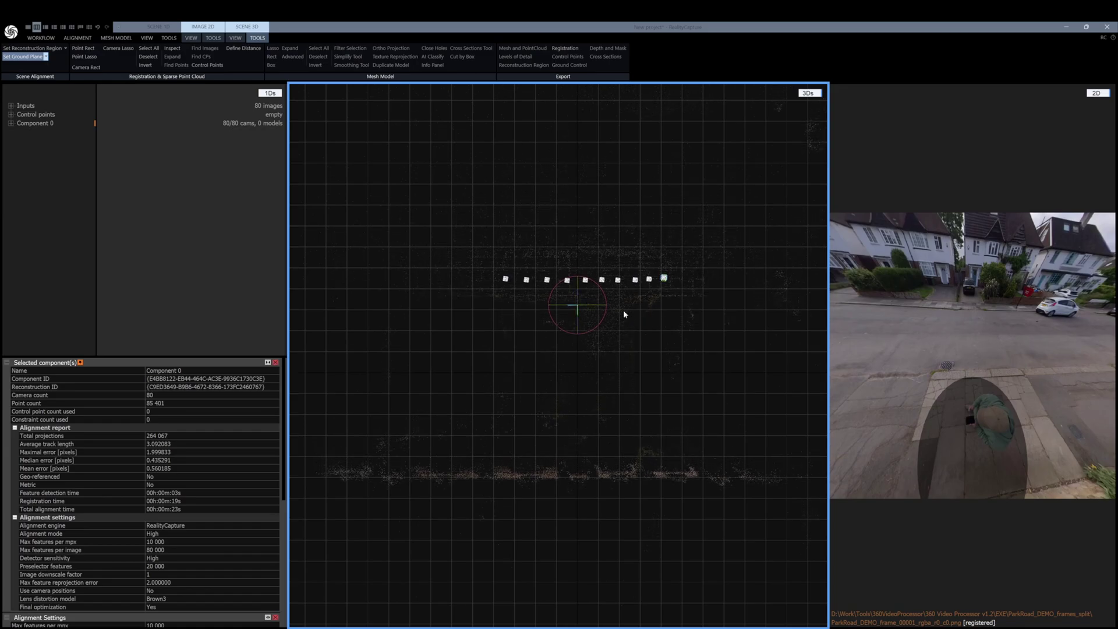
left_click(604, 319)
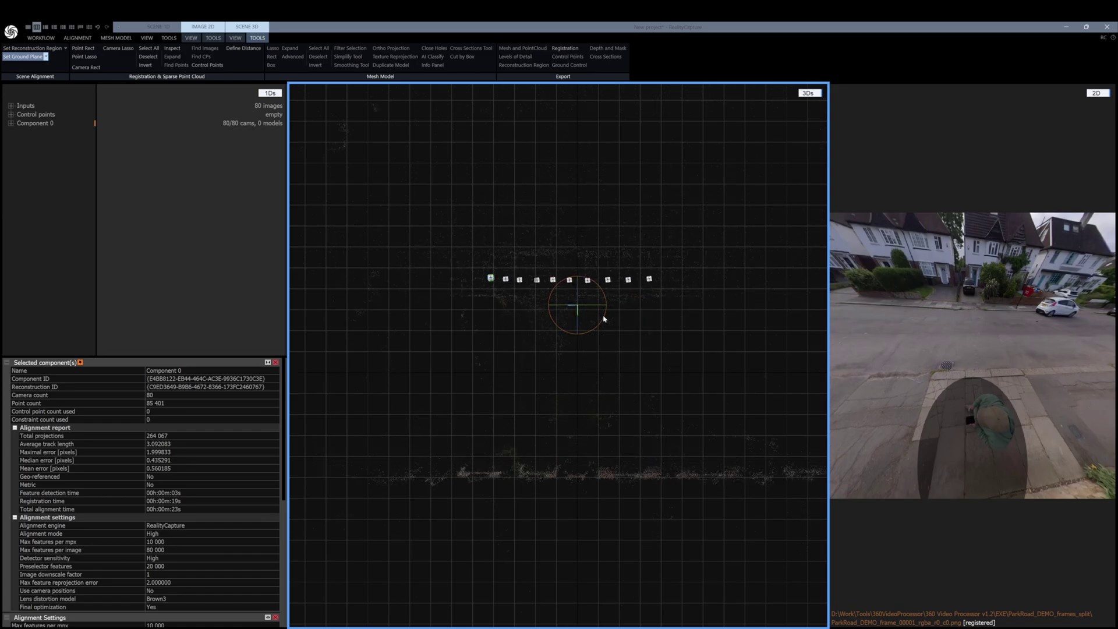
left_click(604, 318)
left_click_drag(604, 319, 577, 291)
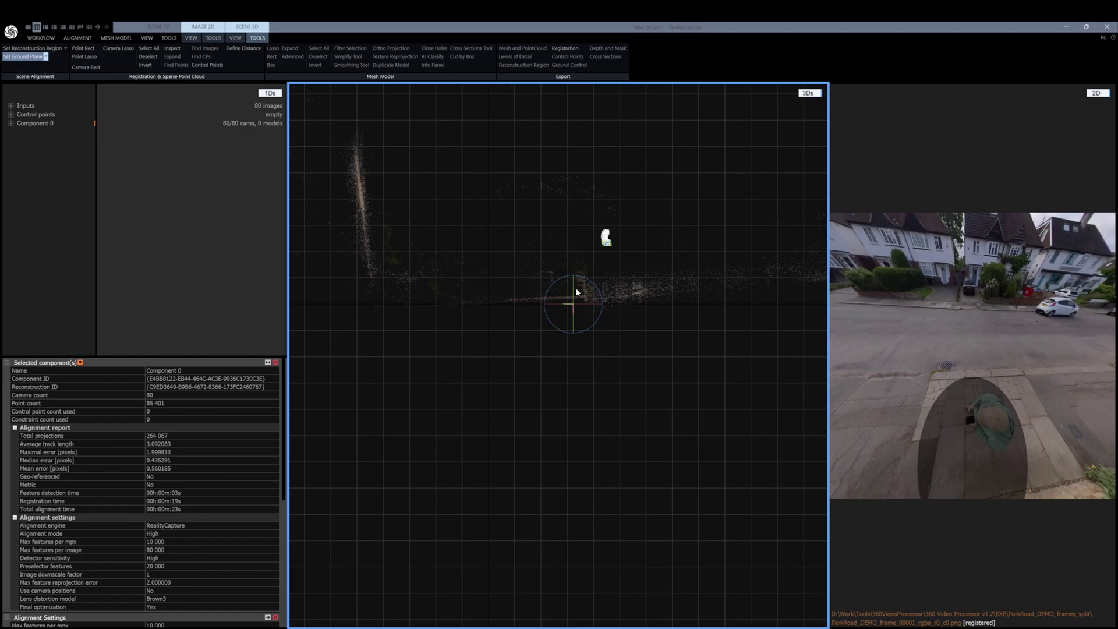
left_click_drag(594, 329, 573, 318)
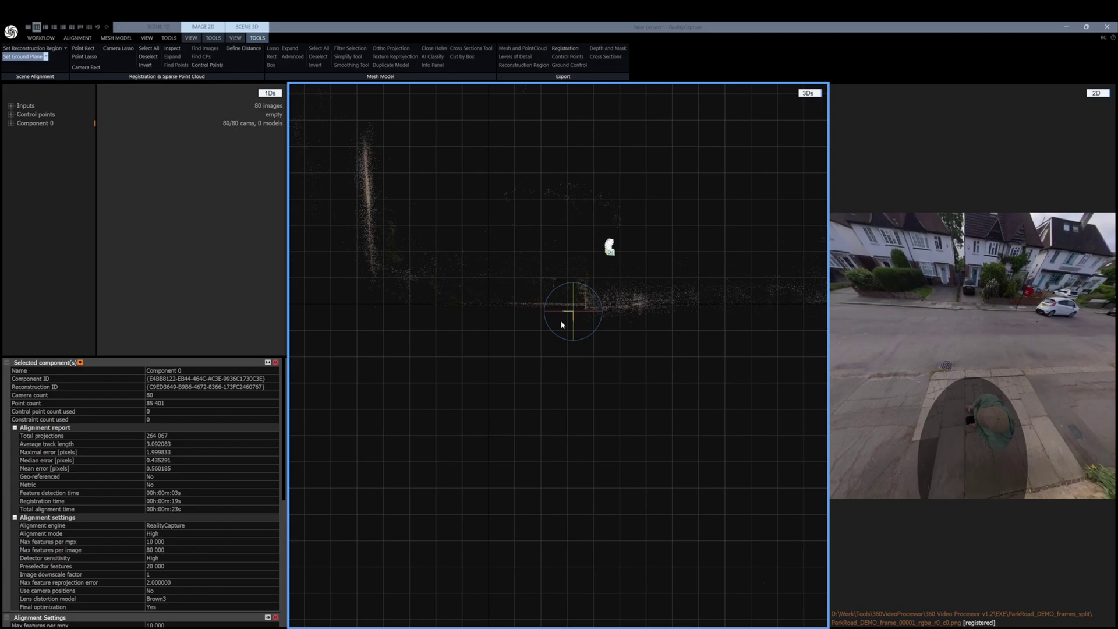
left_click_drag(569, 314, 344, 310)
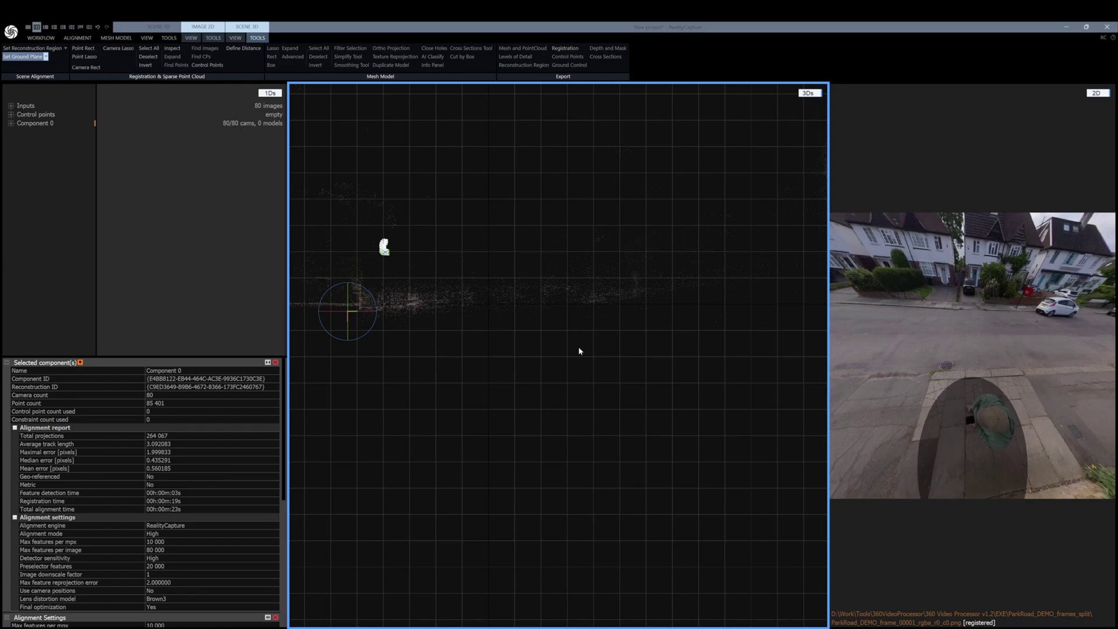
left_click_drag(640, 403, 628, 301)
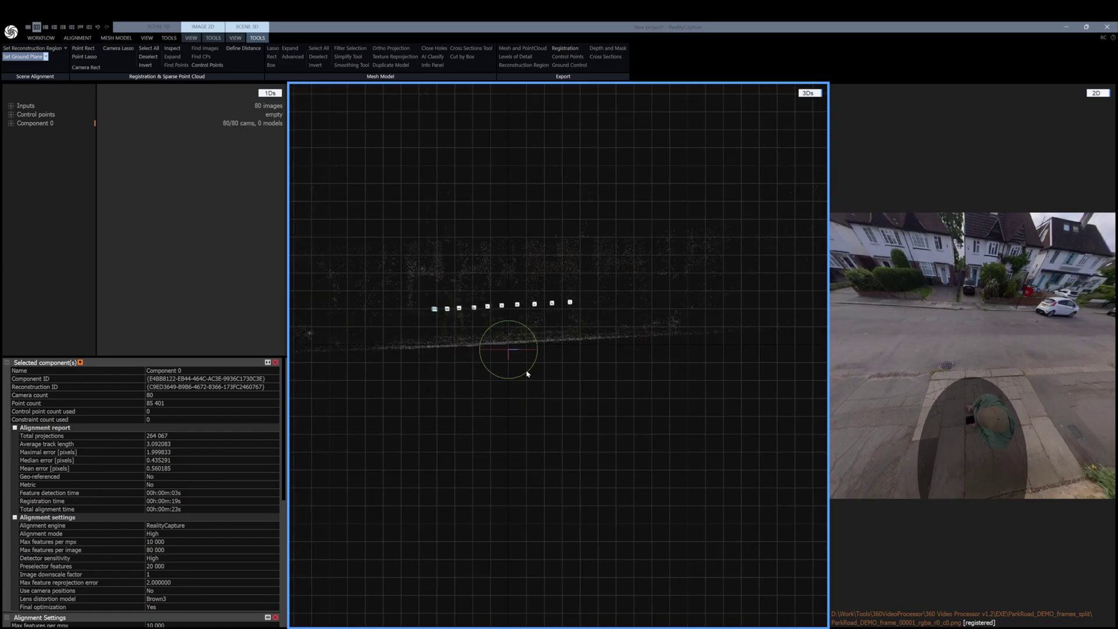
left_click_drag(528, 374, 486, 621)
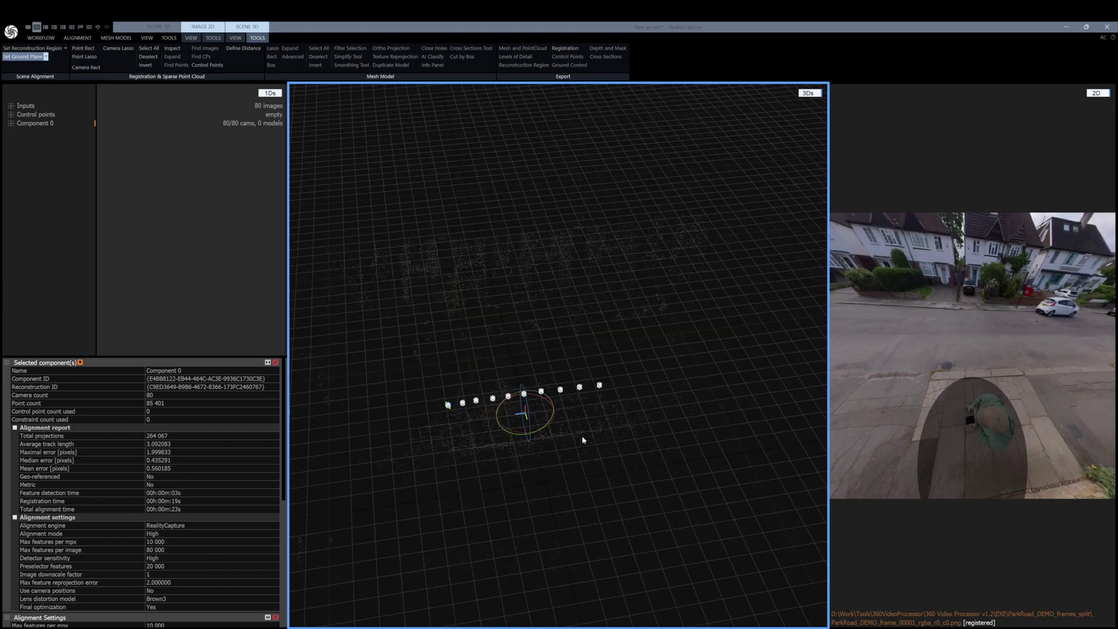
left_click_drag(582, 438, 541, 470)
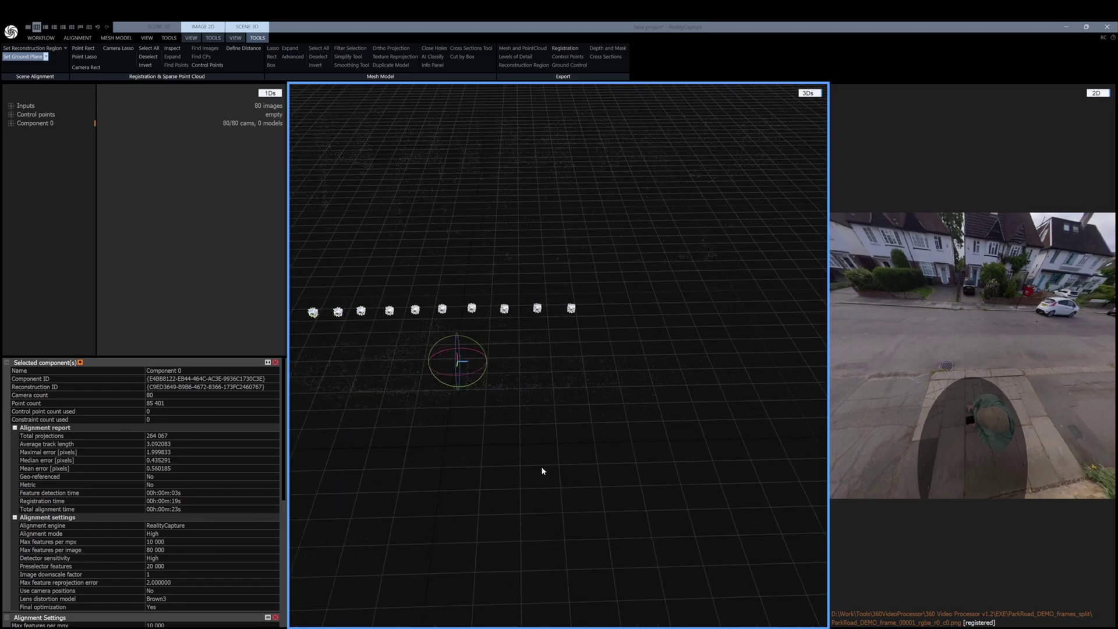
- Export Component 0's registration as ParkRoad_DEMO.csv in internal/external camera parameters format
left_click(77, 38)
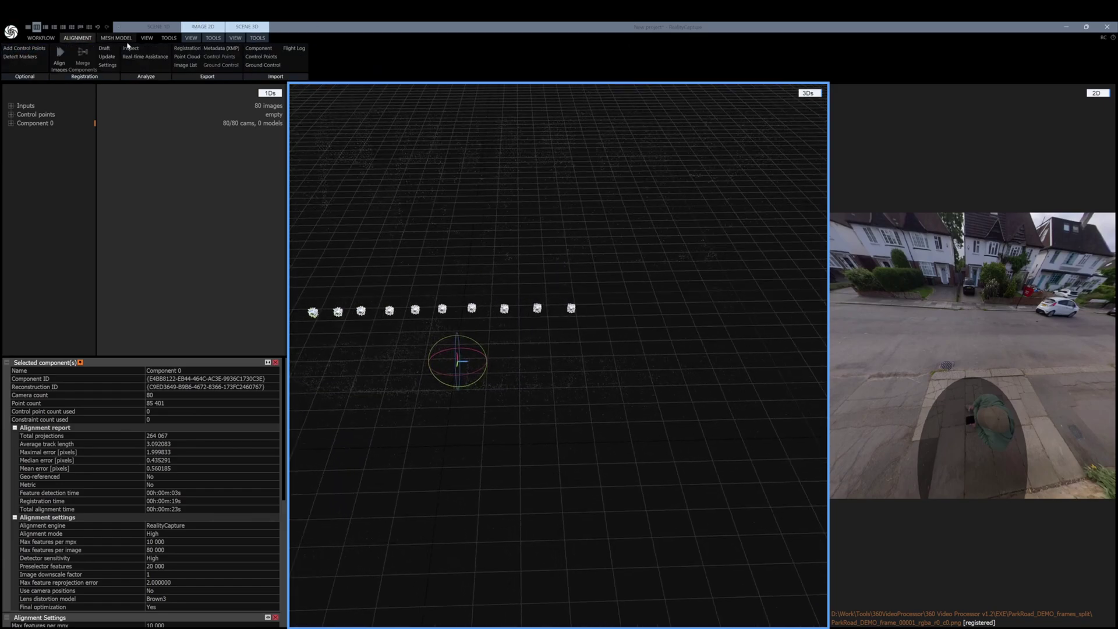
left_click(192, 49)
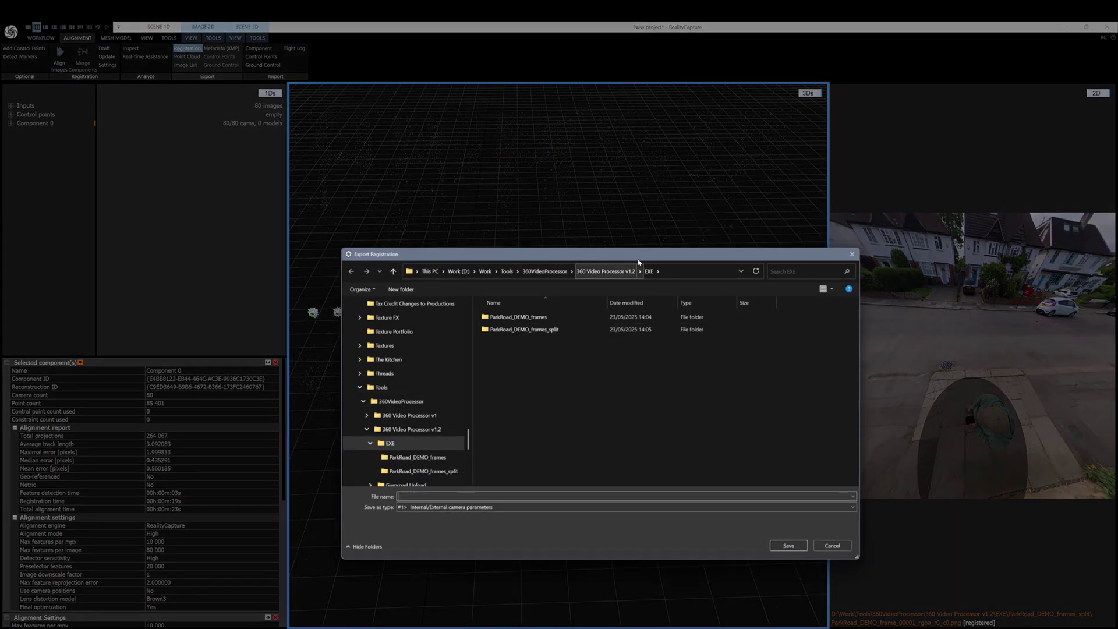
left_click(536, 320)
left_click(536, 317)
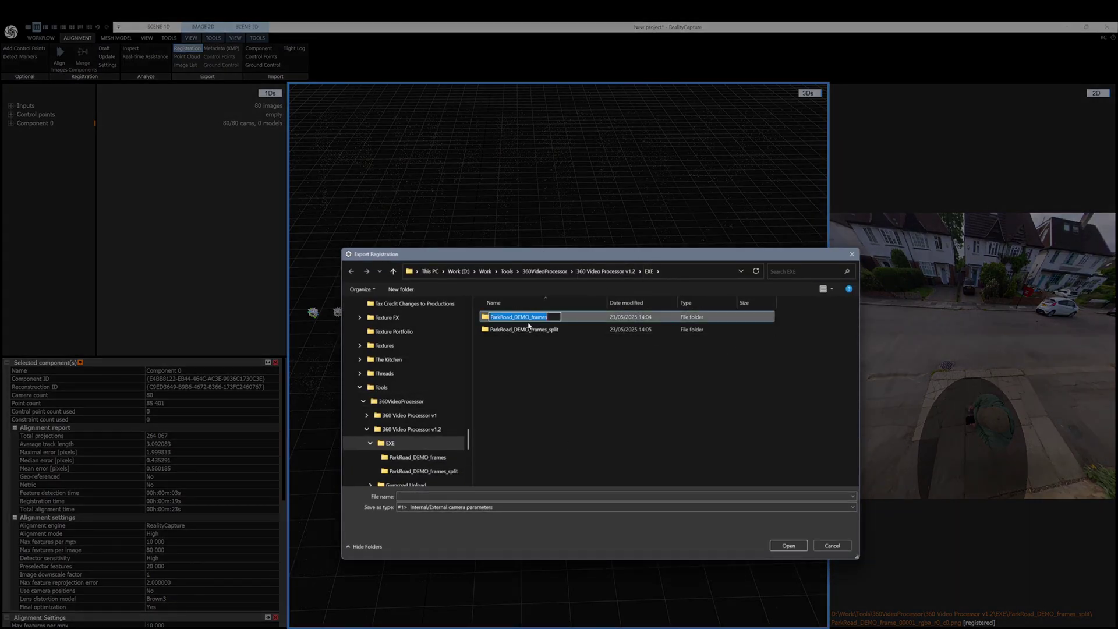
left_click_drag(529, 318, 402, 310)
key("ctrl+c")
left_click(416, 496)
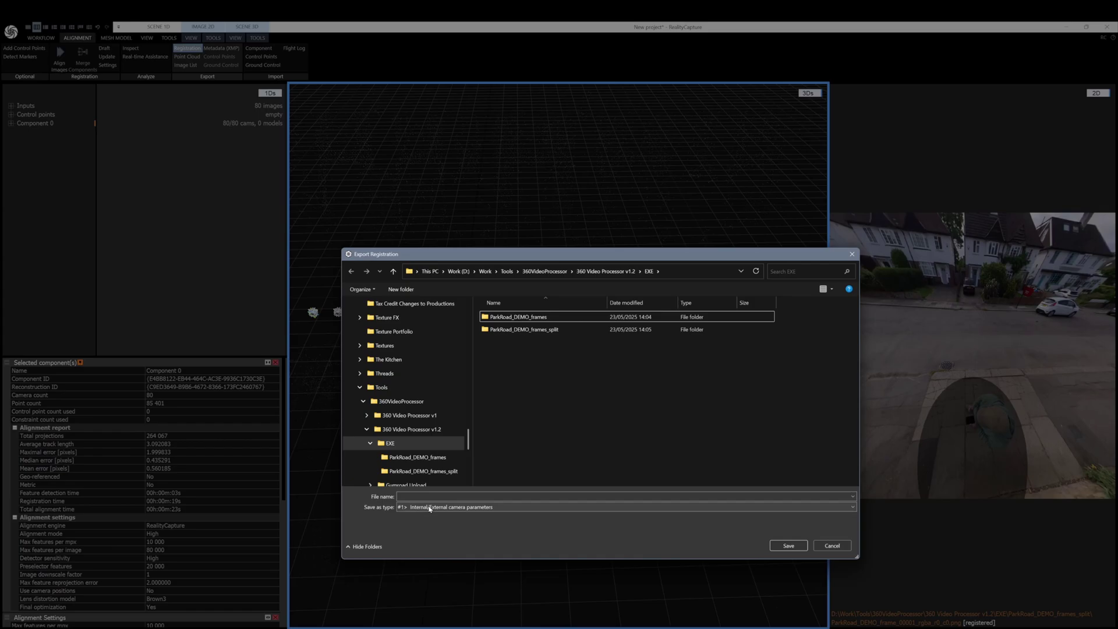
key("ctrl+v")
left_click(422, 507)
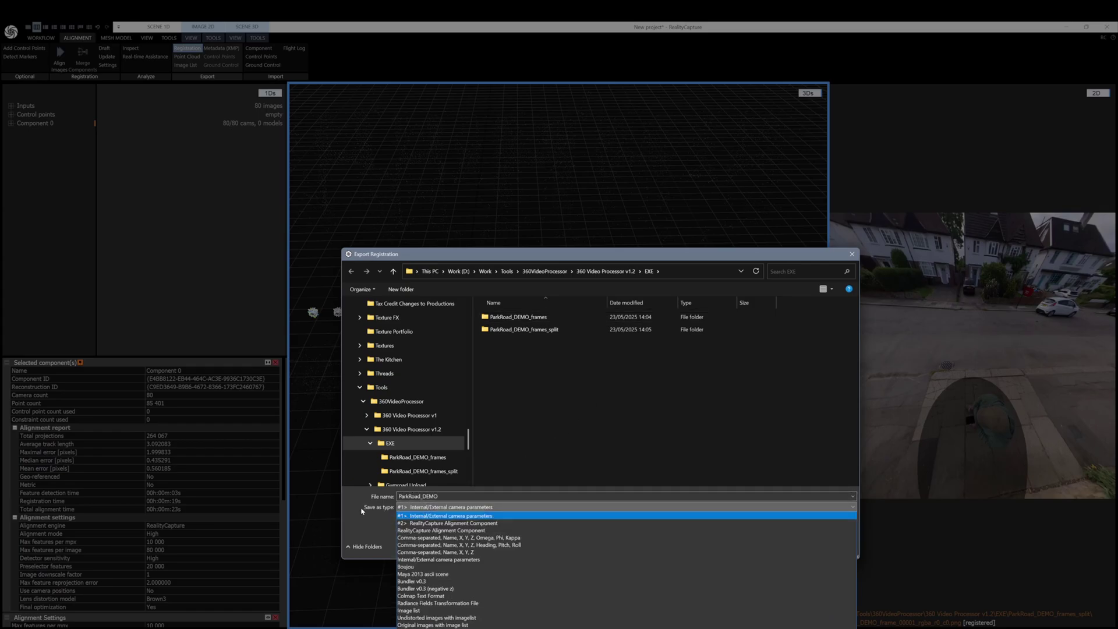
left_click(443, 516)
left_click(787, 548)
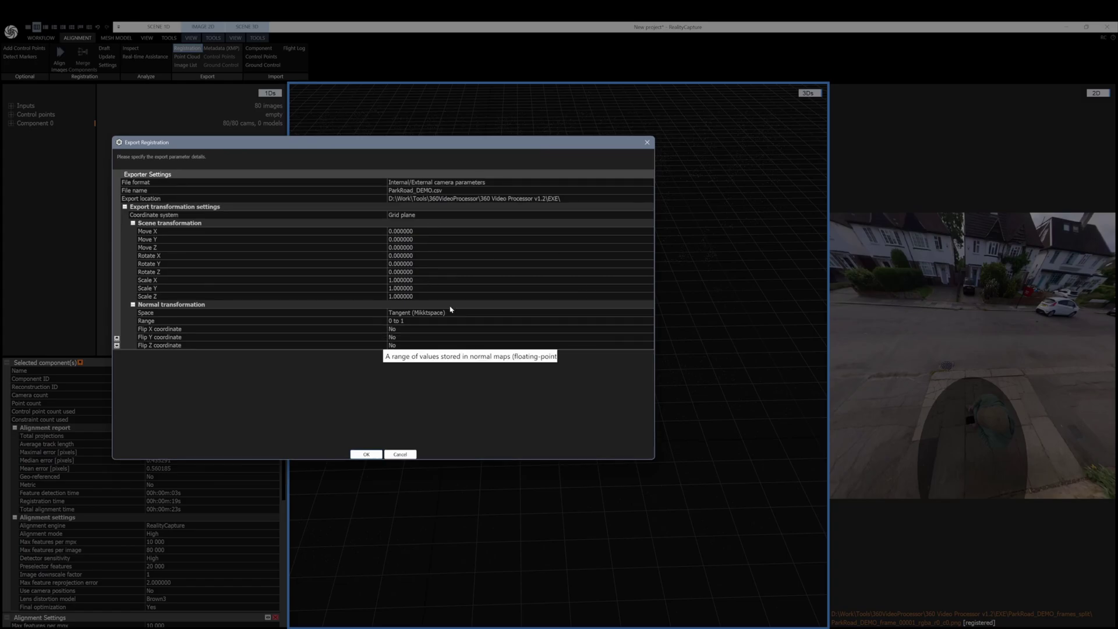
left_click(366, 454)
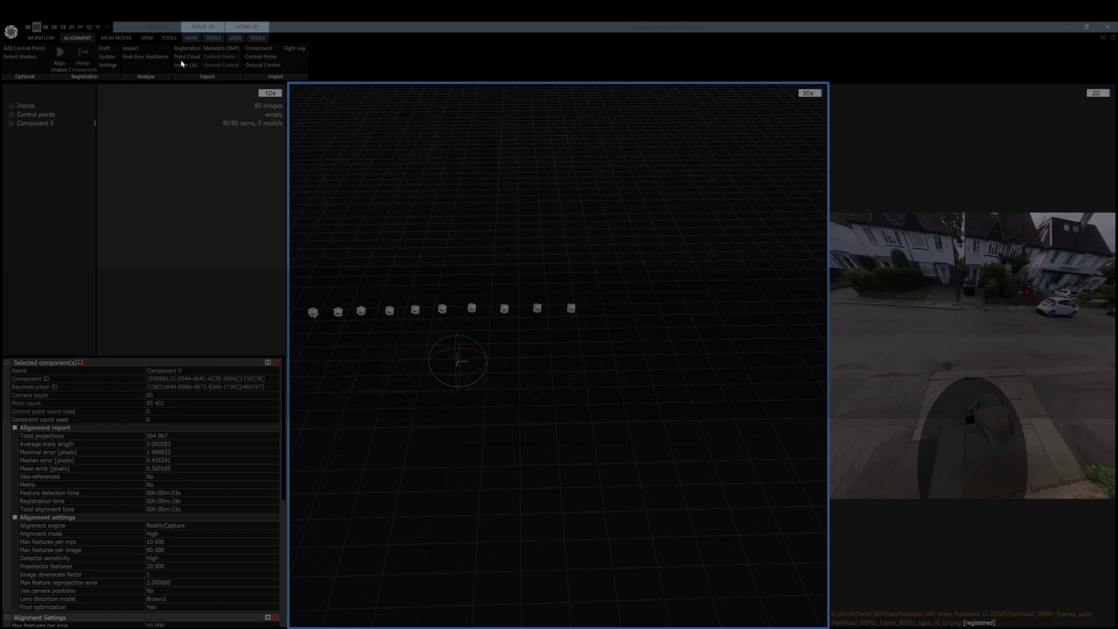
- Save the sparse point cloud as ParkRoad_DEMO.ply in the EXE folder and return to Explorer
left_click(187, 56)
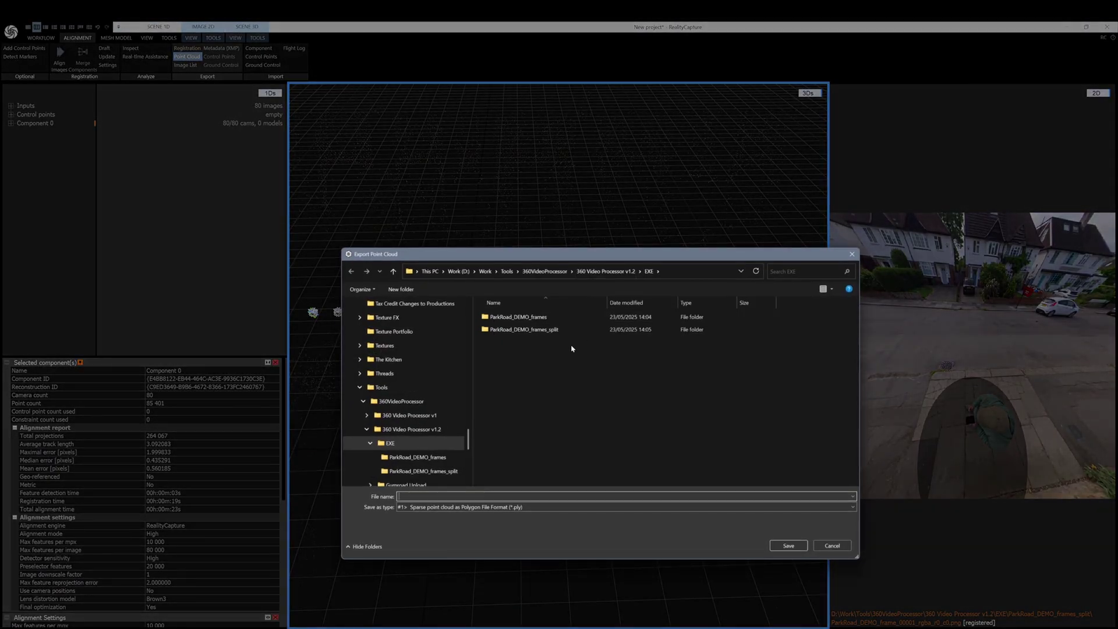
type("ParkRoad_DEMO")
left_click(469, 505)
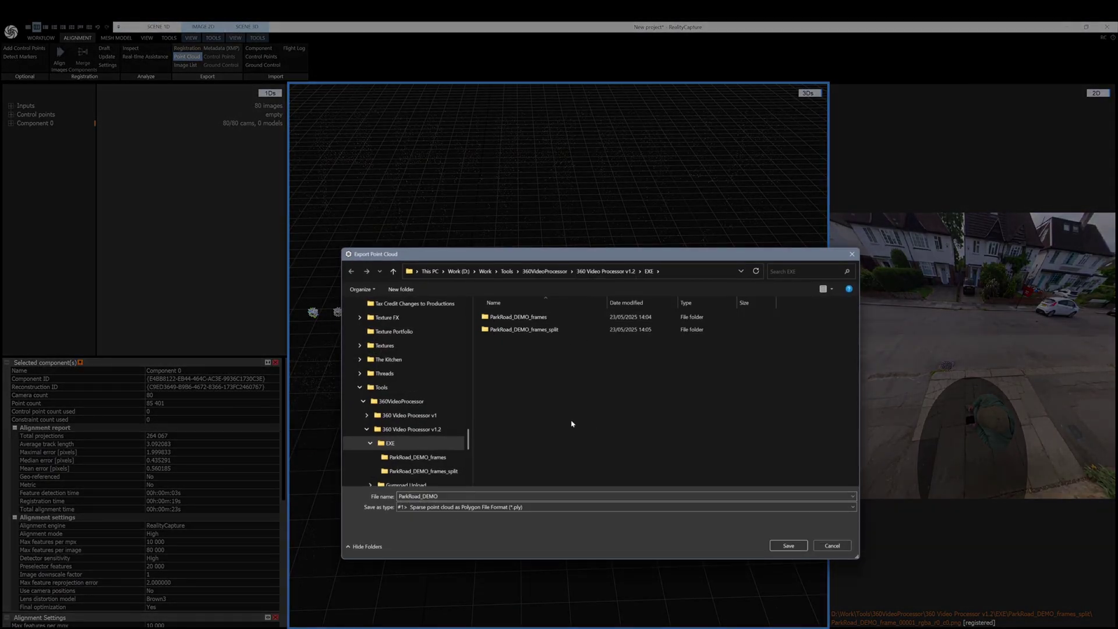
left_click(788, 545)
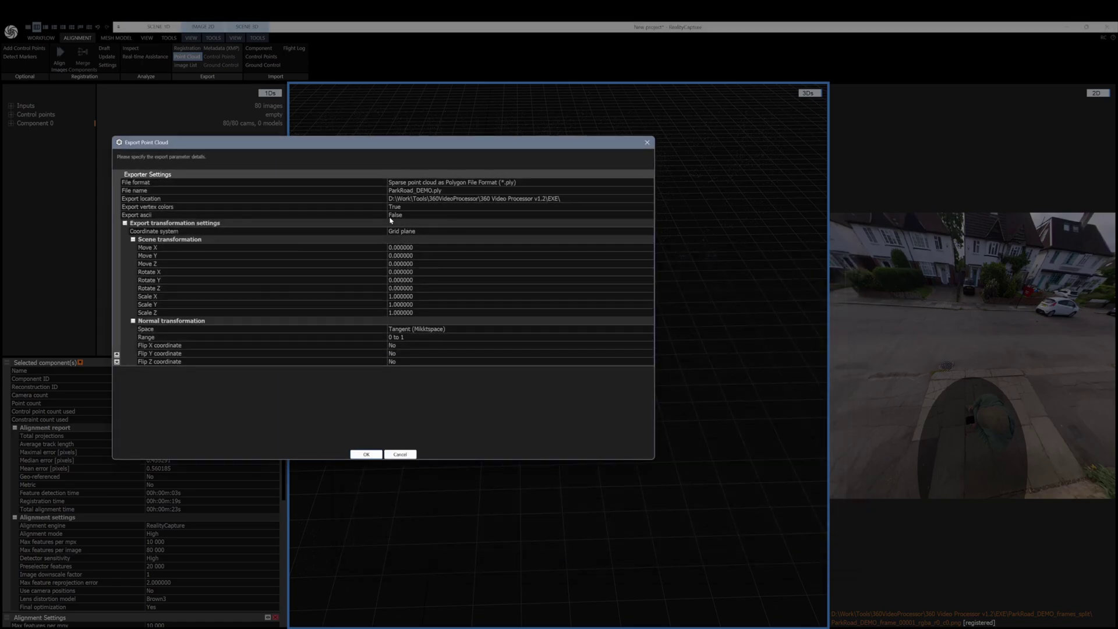
left_click(367, 455)
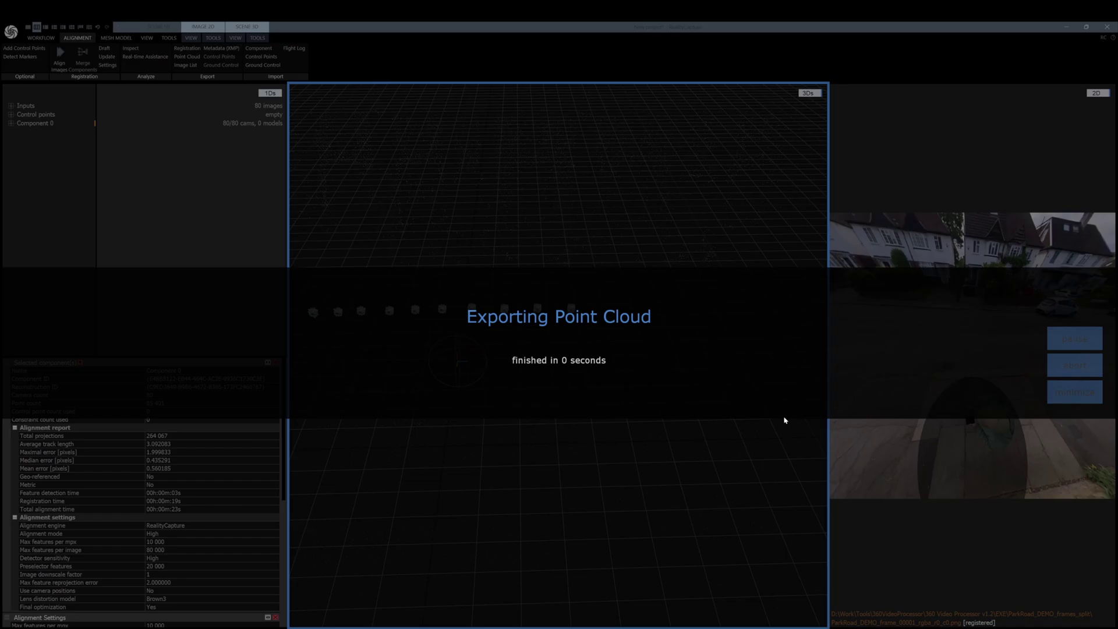
key("alt+Tab")
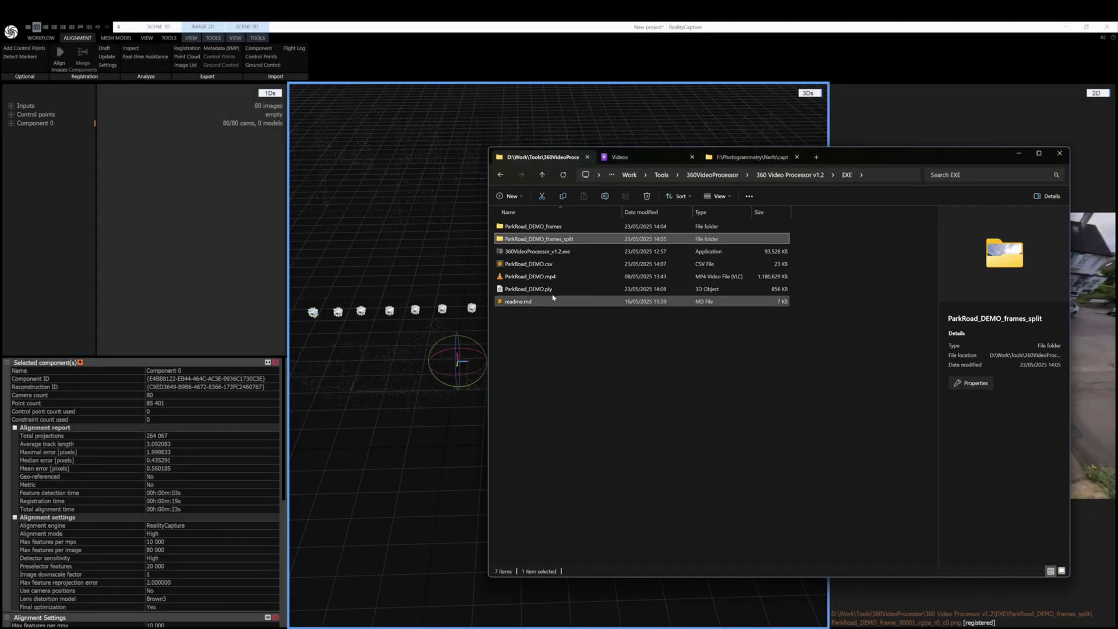
- Select ParkRoad_DEMO.ply, ParkRoad_DEMO.csv and frames_split, then minimize RealityCapture to reveal Postshot
left_click(552, 290)
left_click(538, 264, "ctrl")
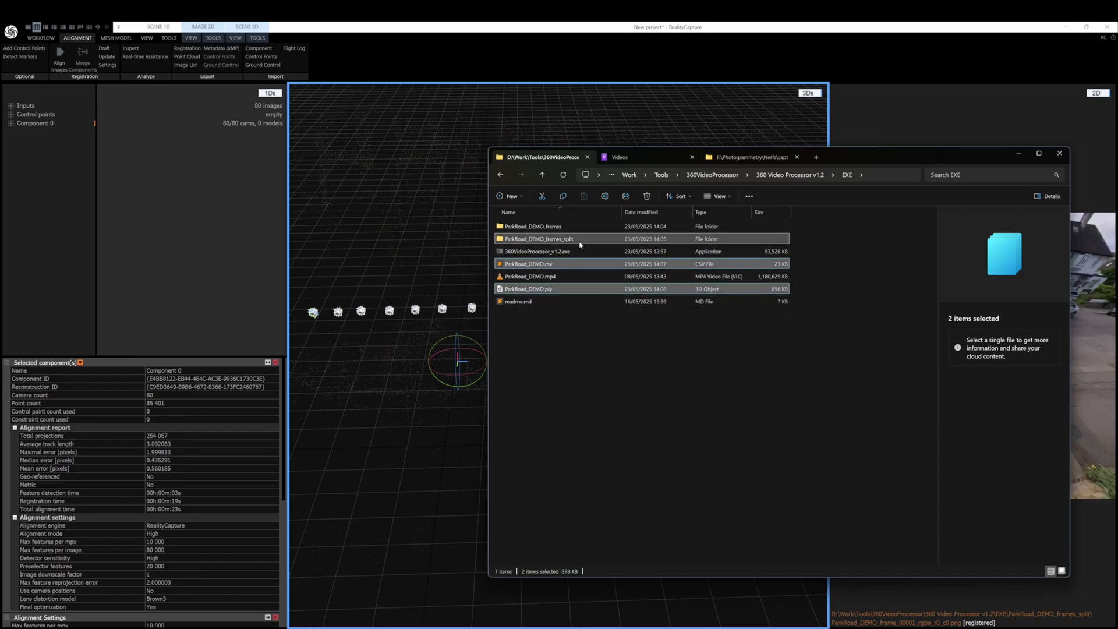
left_click(648, 242, "ctrl")
left_click_drag(648, 242, 760, 622)
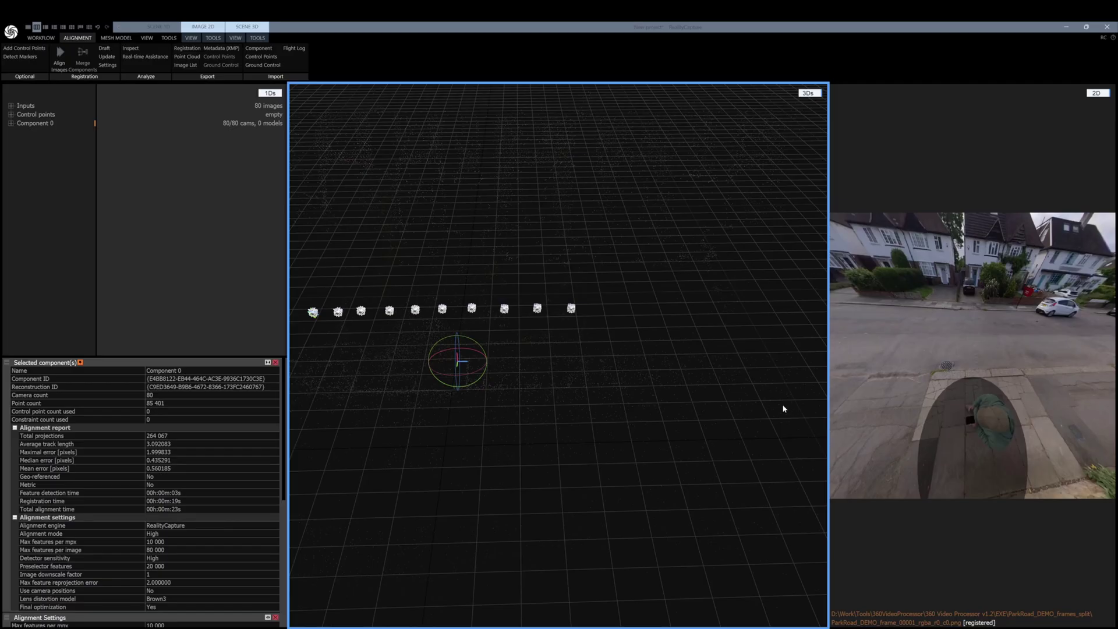
key("alt+Tab")
key("alt+Tab")
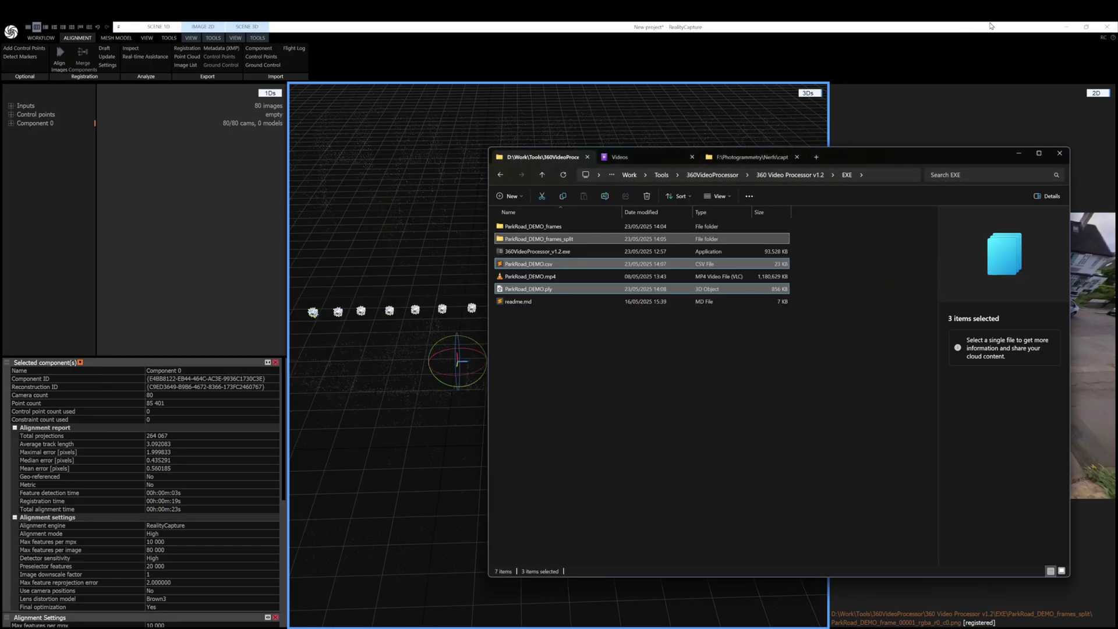
left_click(1066, 27)
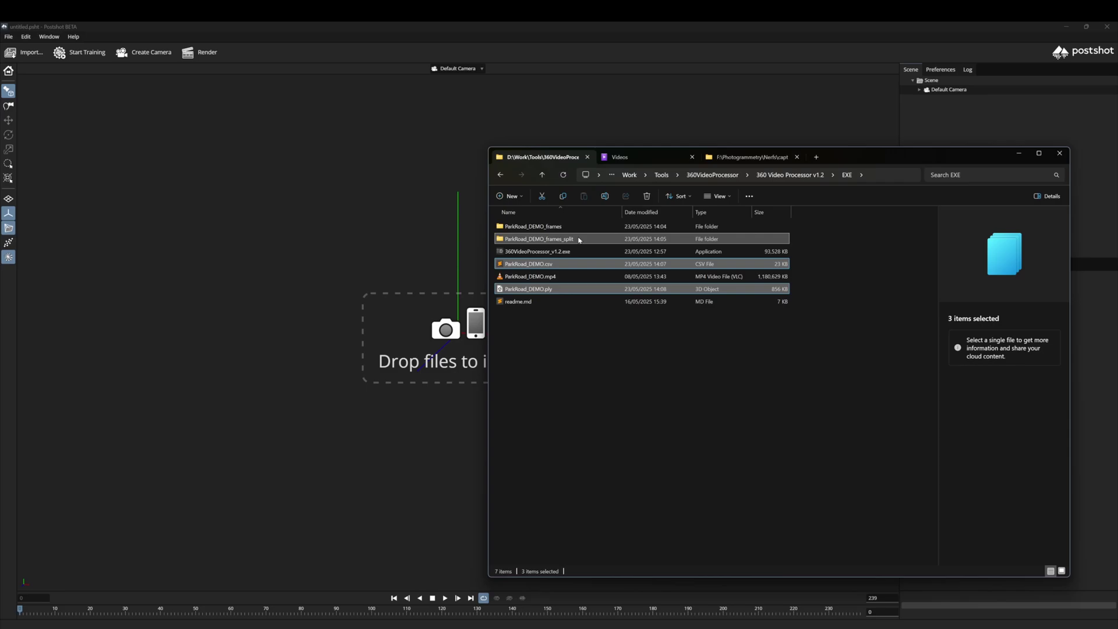
- Load the split frames, cameras CSV and PLY into Postshot and start a 30k-step training run
left_click_drag(239, 277, 367, 305)
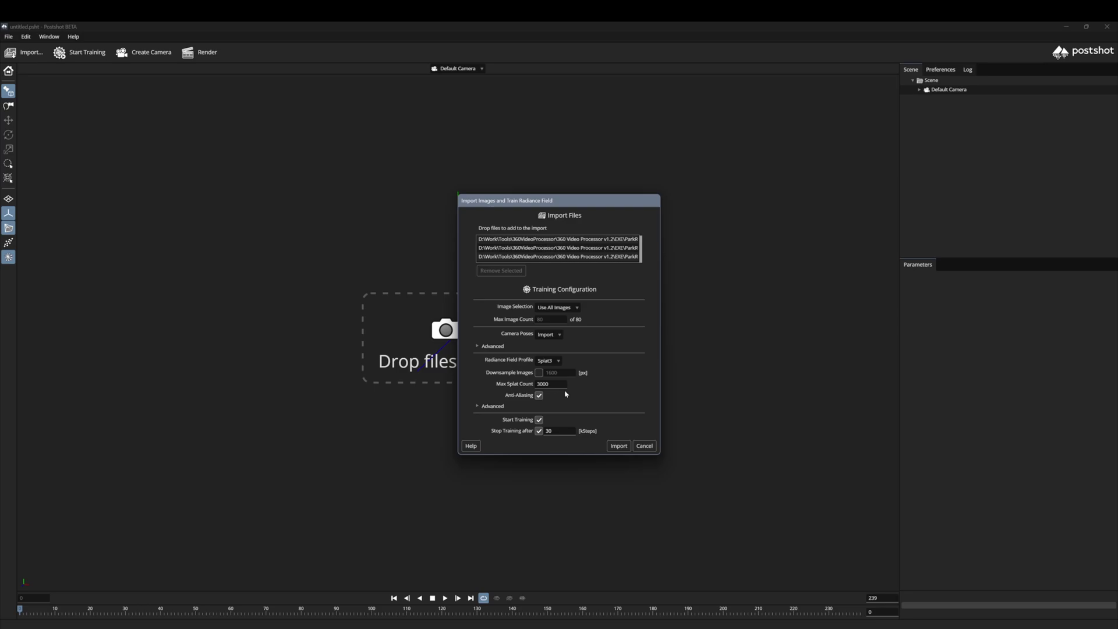
left_click(477, 406)
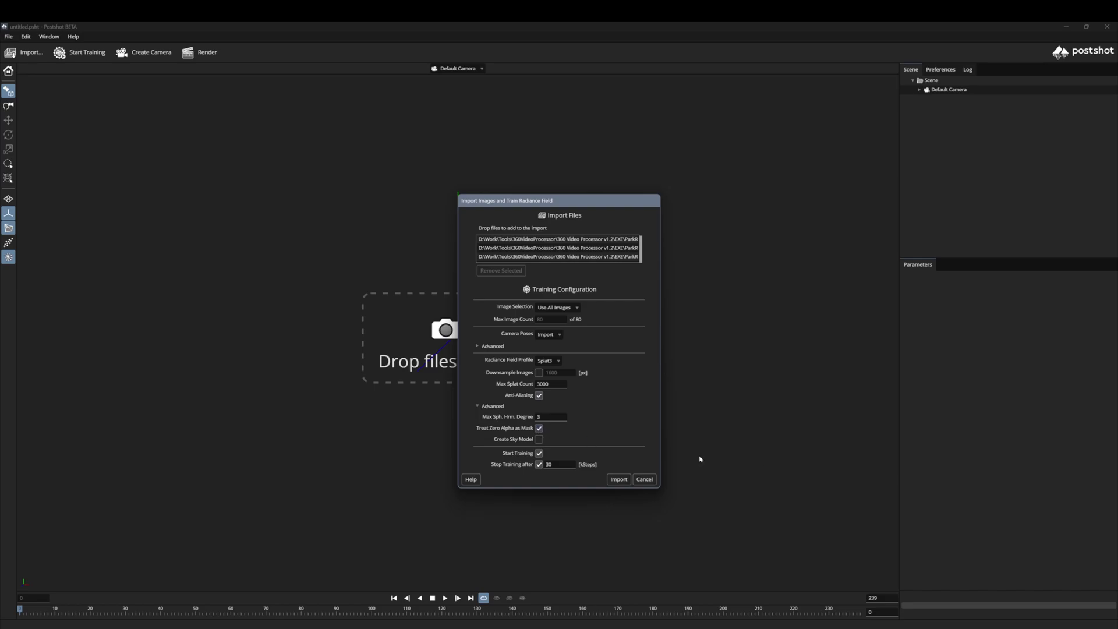
left_click(619, 480)
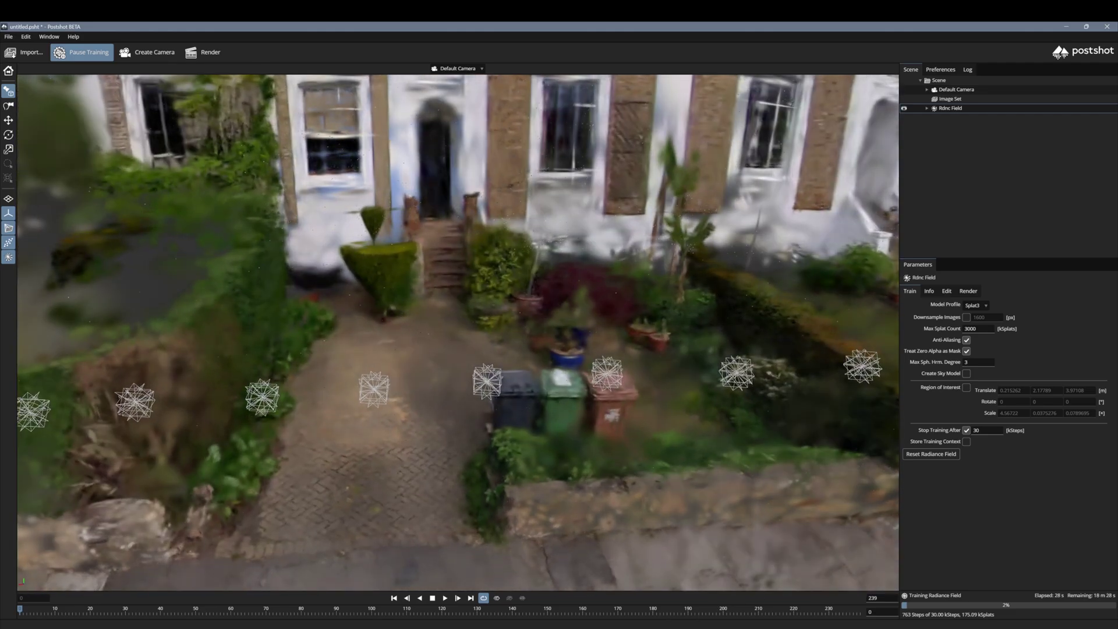
left_click(605, 588)
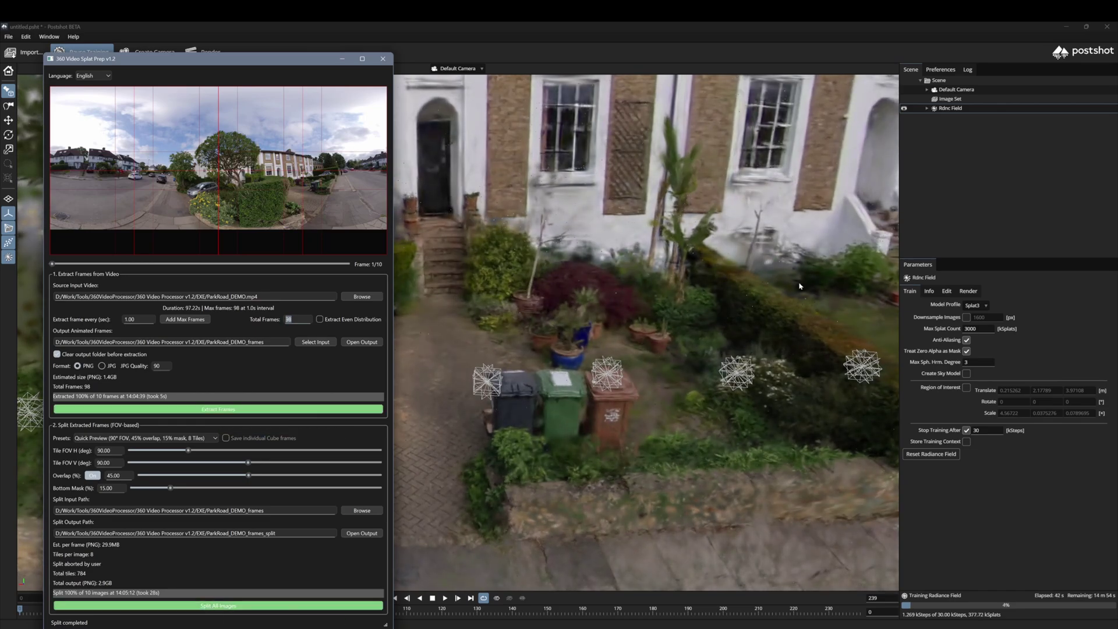
left_click(778, 49)
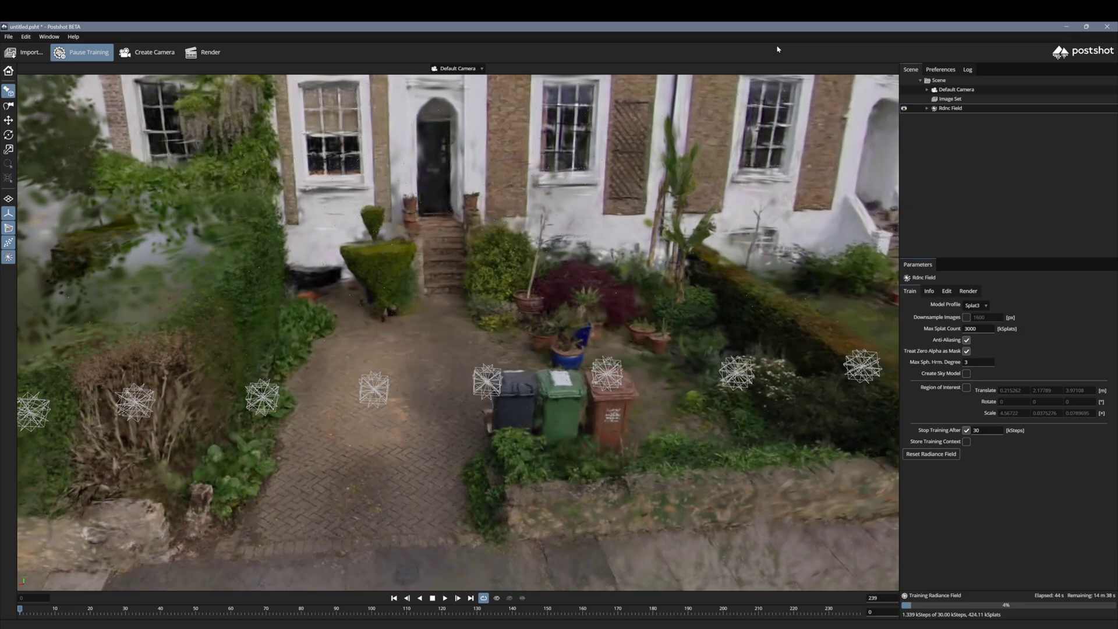